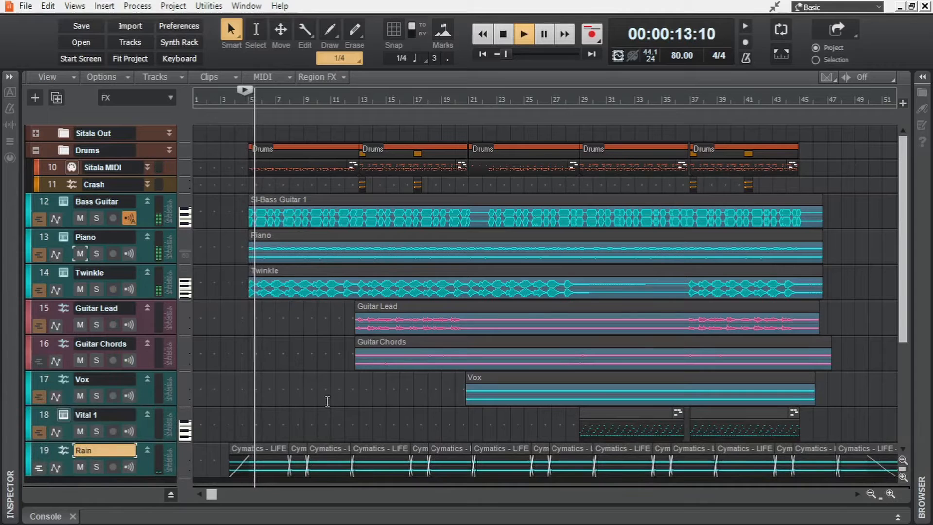
- Play the song from just before the guitars enter near bar 13 and from just before the vocals enter near bar 21
key("space")
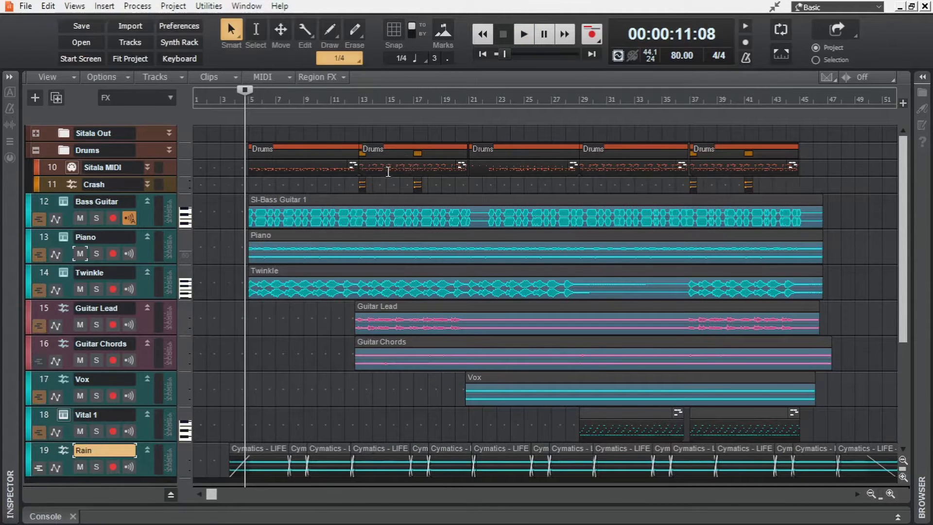
left_click(351, 400)
key("space")
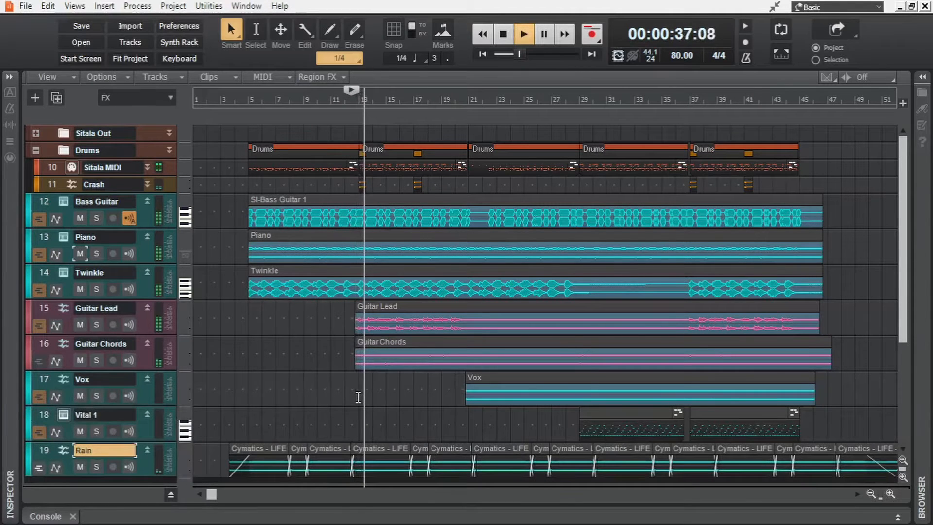
key("space")
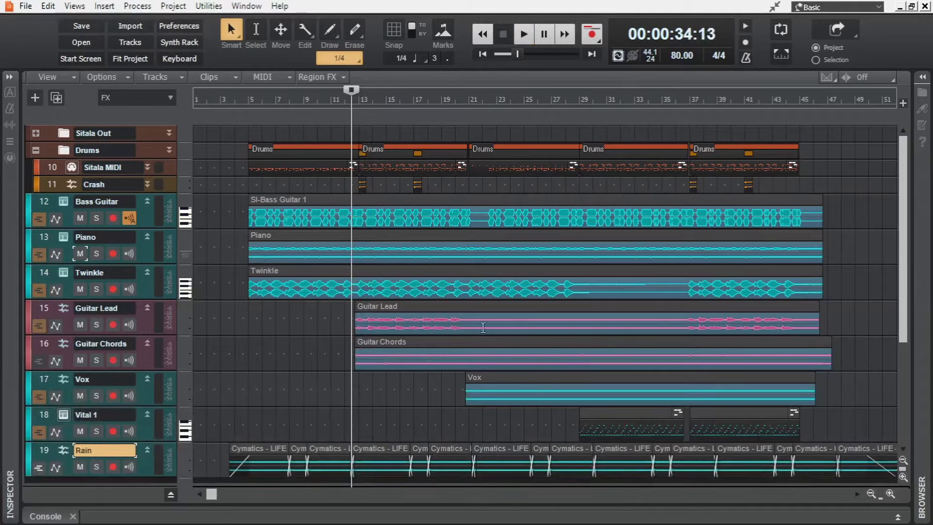
left_click(461, 428)
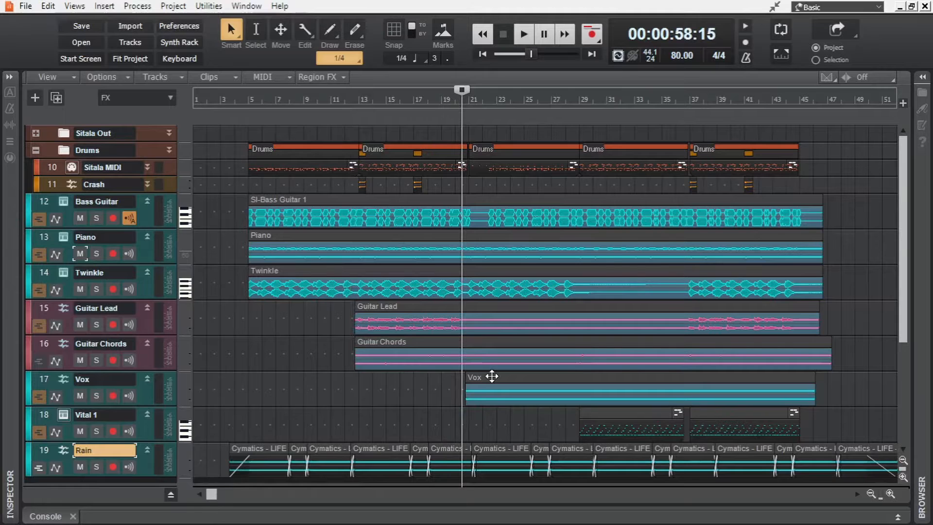
key("space")
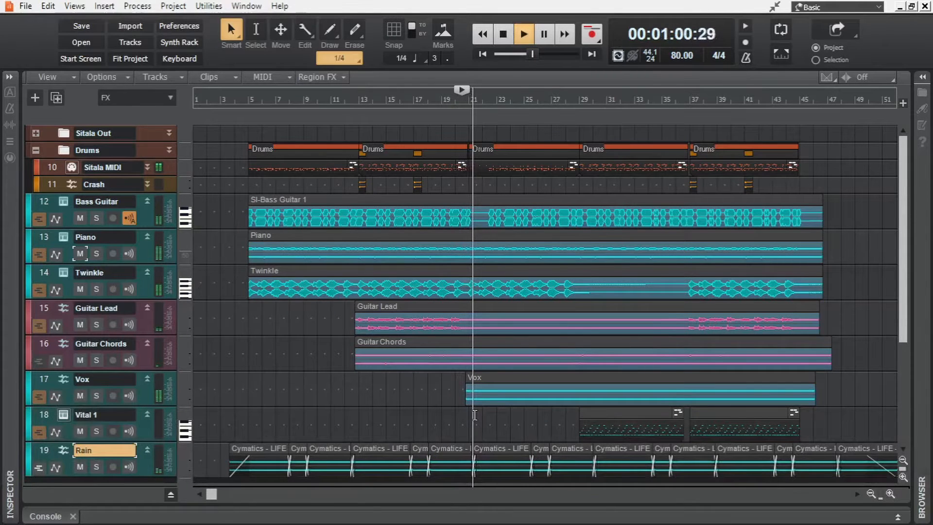
key("space")
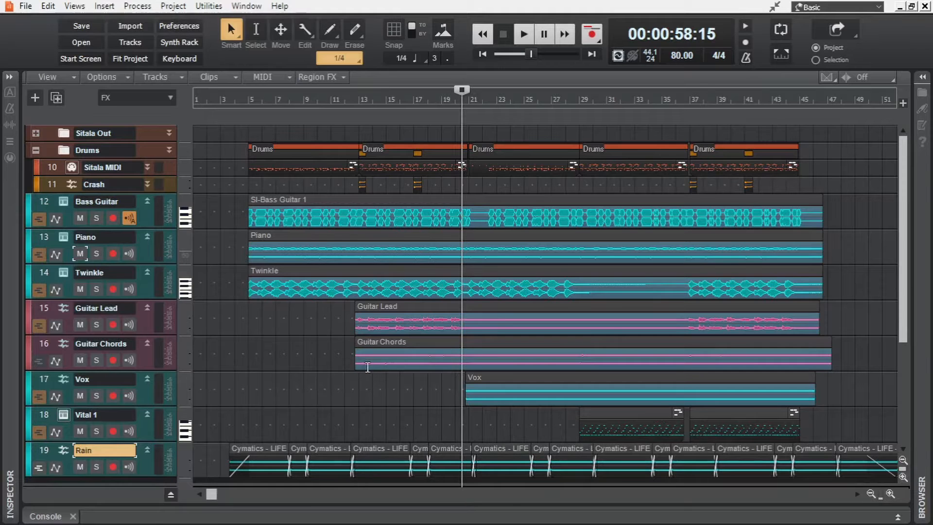
- Replay the guitar entrance near bar 13 and the section starting around bar 9, stopping playback after each
left_click(358, 416)
key("space")
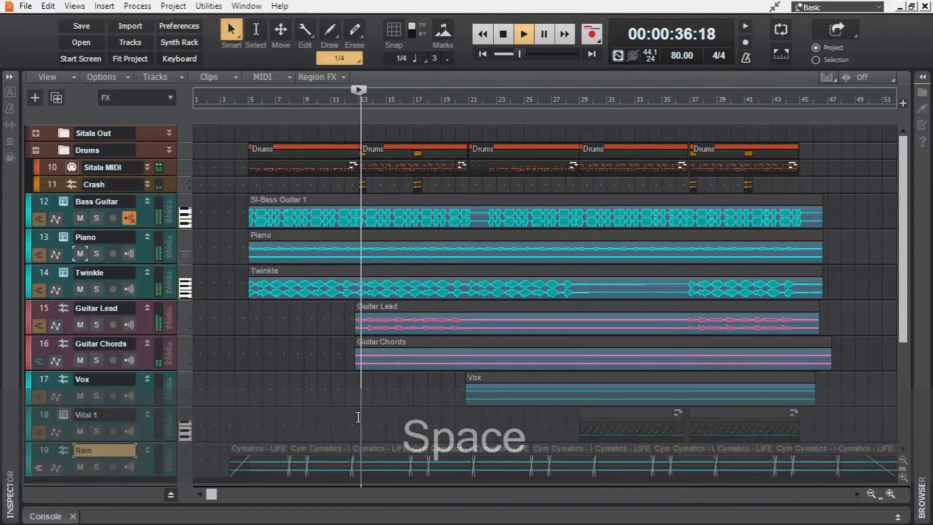
key("space")
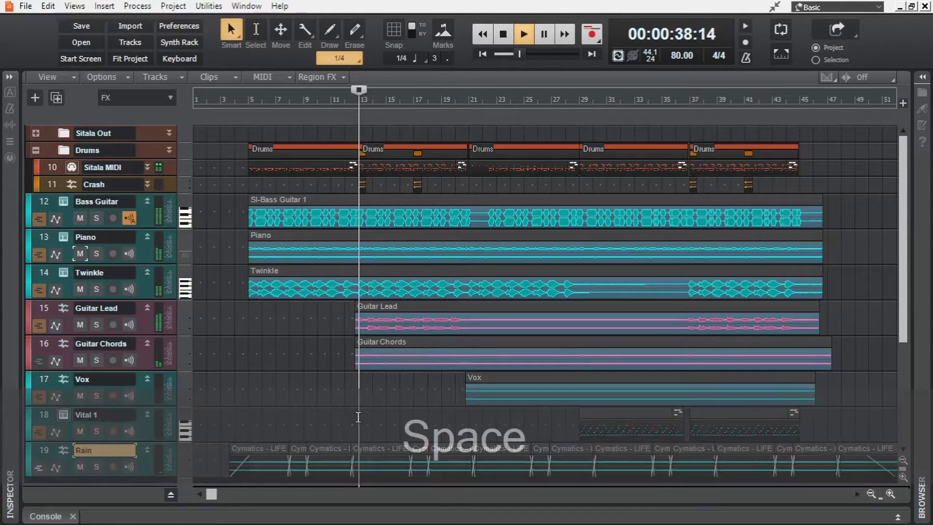
left_click(301, 399)
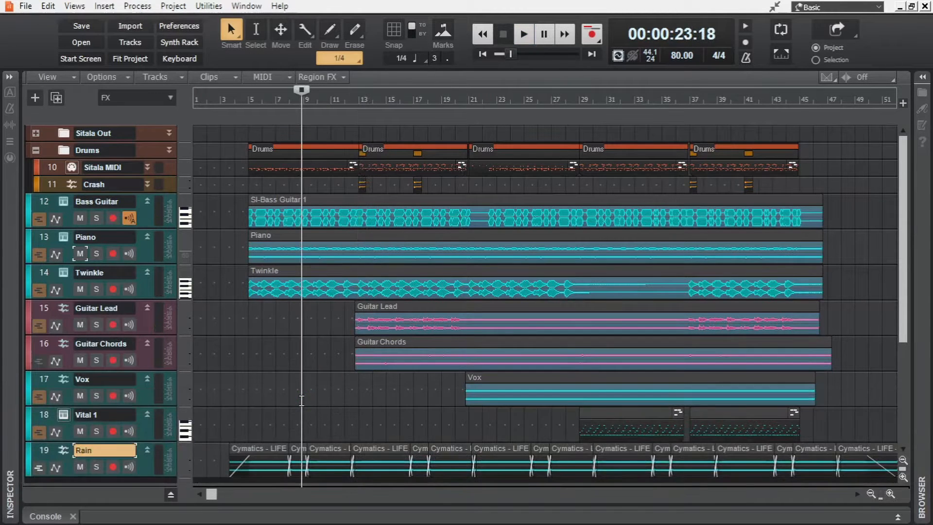
left_click(306, 399)
key("space")
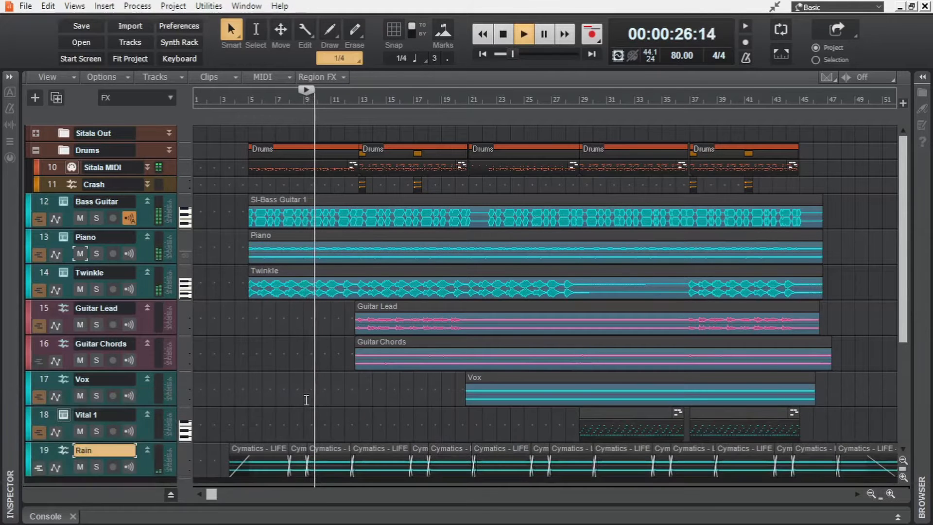
key("space")
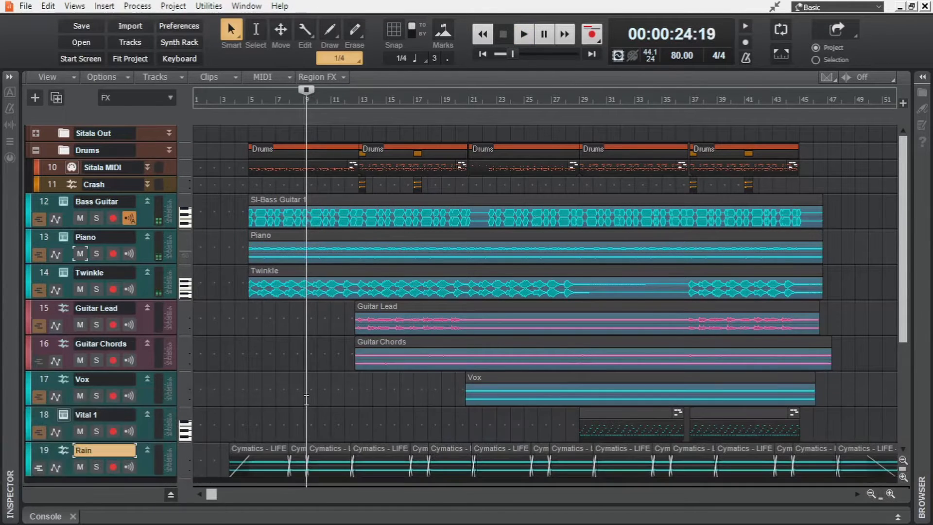
- Select tracks 12 to 18, from Bass Guitar to Vital 1, and collapse them to their minimum height
left_click(45, 413)
left_click(45, 203, "shift")
left_click_drag(143, 370, 142, 240)
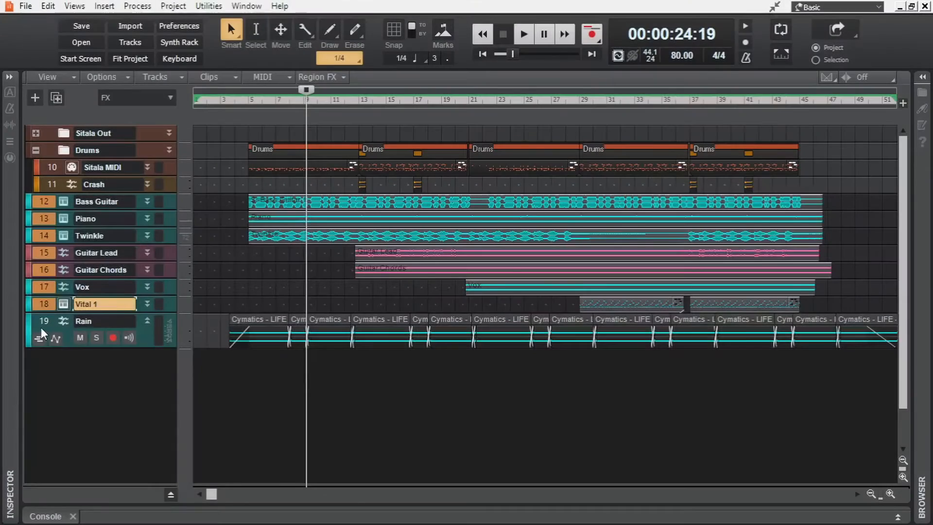
- Show the Rain track's automation lane and expand the Inspector with its channel strip
left_click(45, 319)
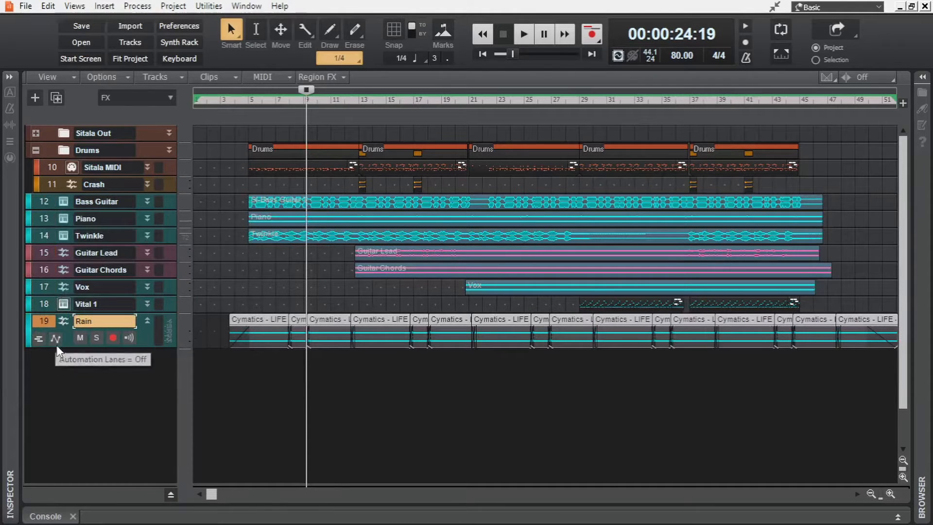
left_click(56, 339)
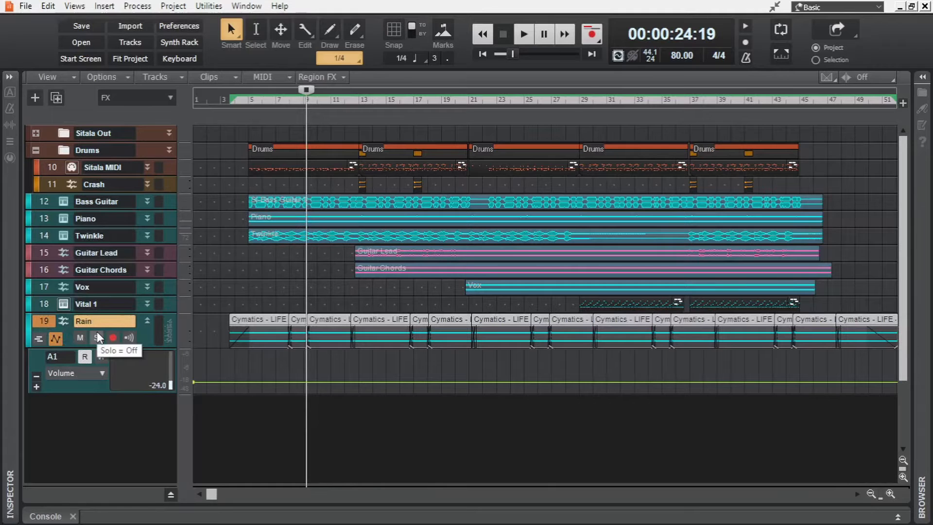
left_click(11, 79)
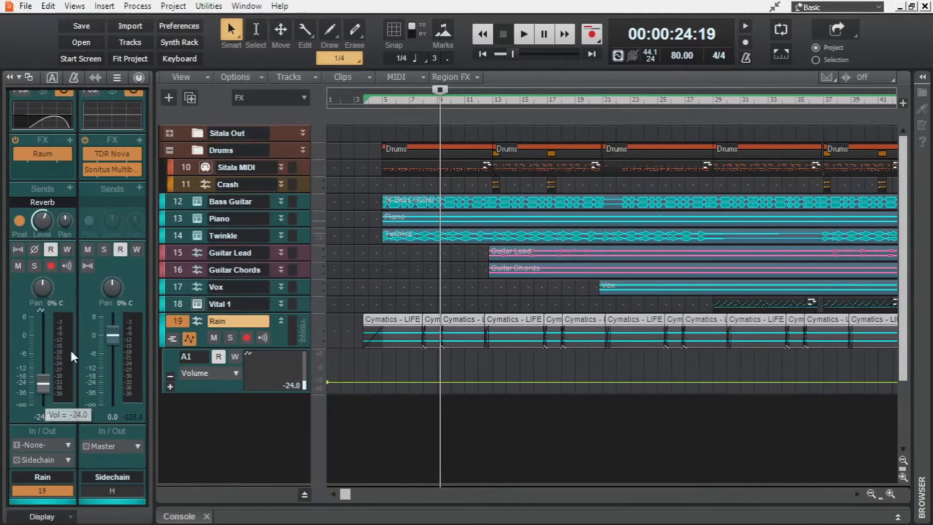
- Add nodes to Rain's volume envelope at bars 5 and 6 at -24.0 dB, and raise a third node between them into a peak
scroll(447, 379, "up", 5)
left_click_drag(353, 494, 378, 495)
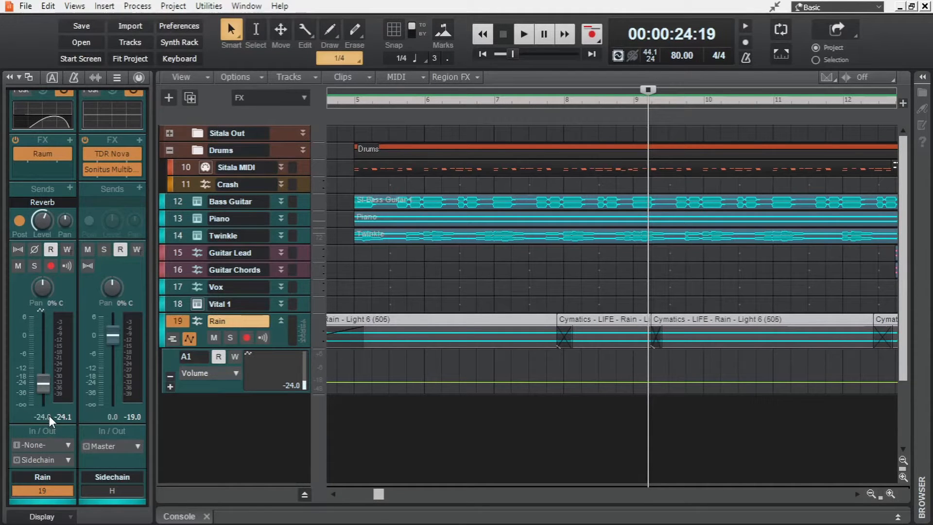
left_click(354, 381)
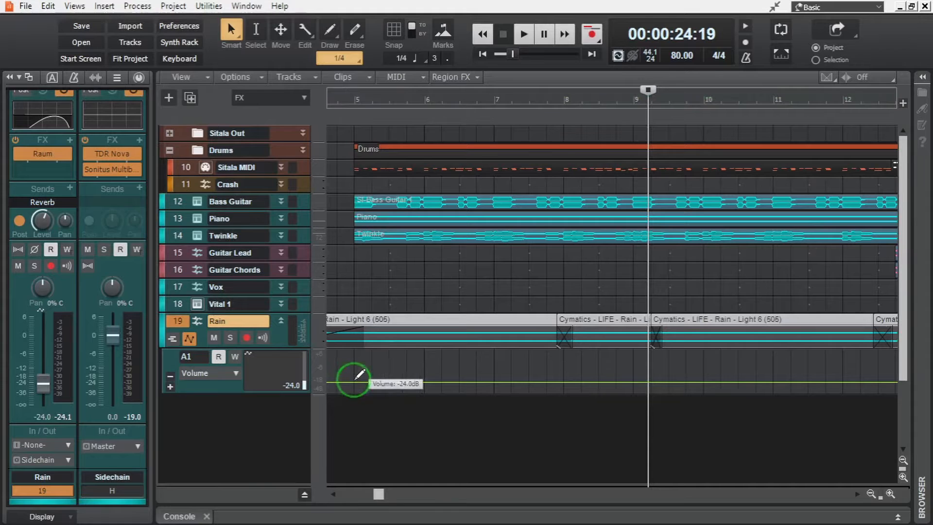
left_click(425, 379)
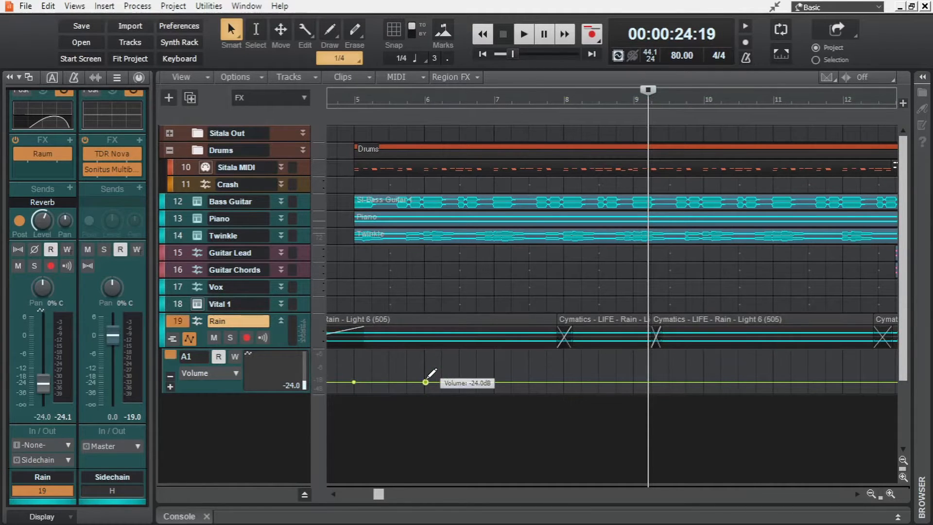
left_click(380, 378)
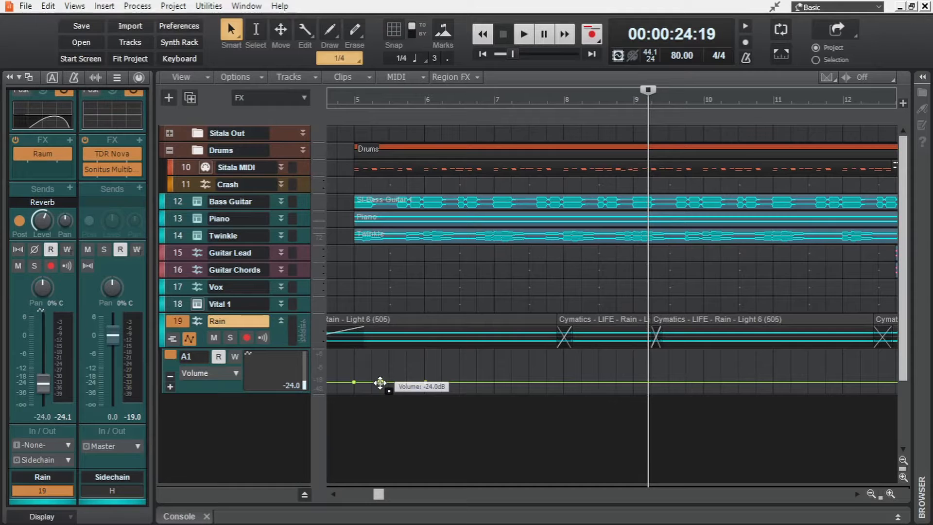
left_click_drag(380, 382, 375, 362)
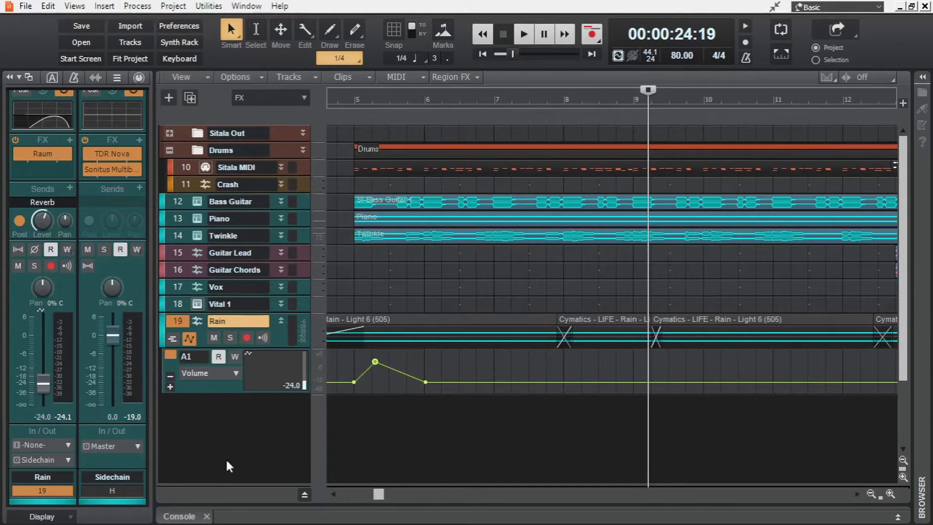
- Place the playhead at several points along Rain's volume peak after bar 5 to examine how the fader follows the envelope
left_click(357, 414)
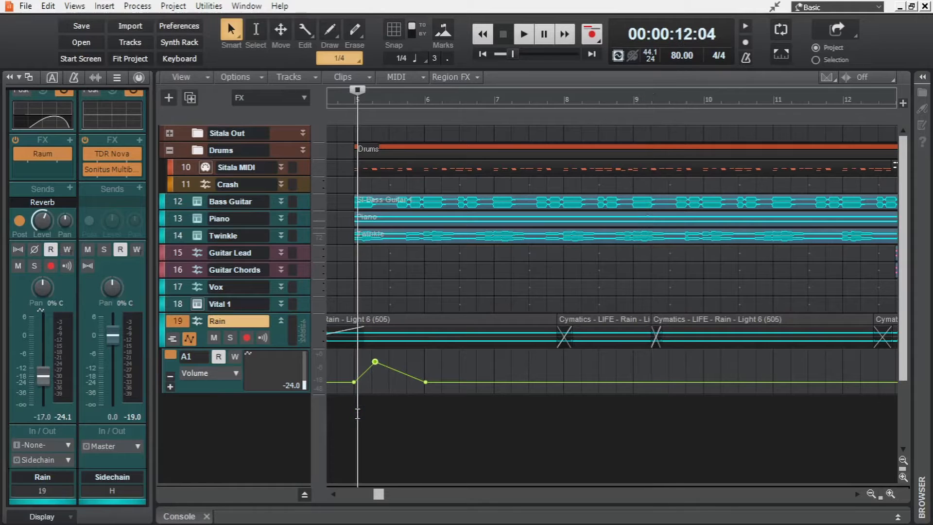
left_click(356, 411)
left_click(402, 418)
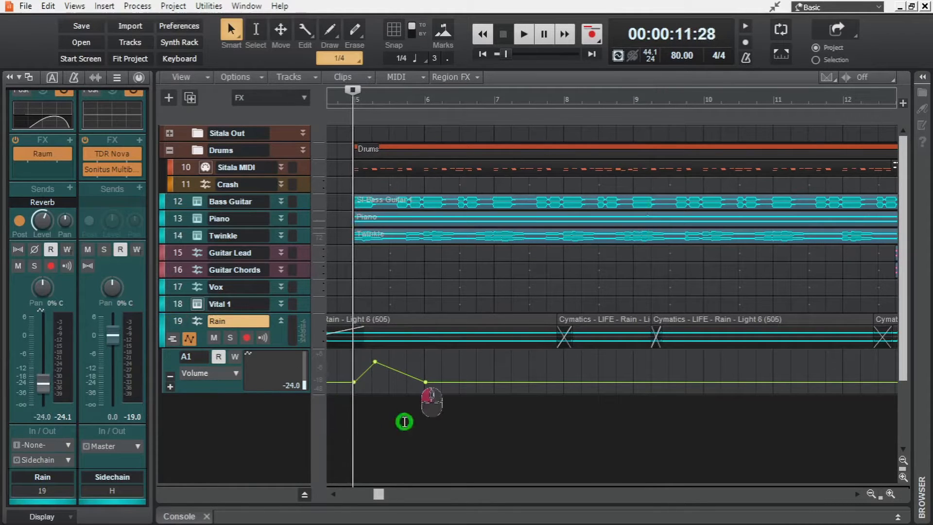
left_click(373, 414)
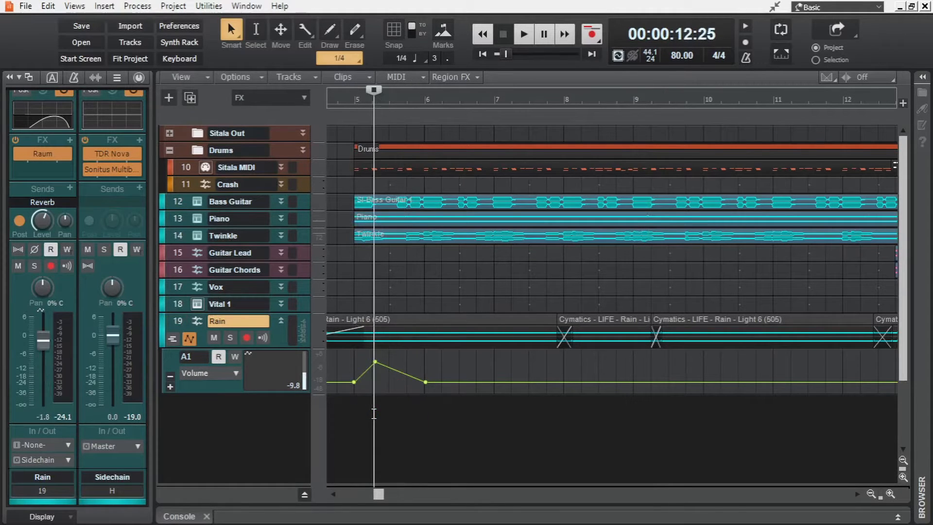
- Solo the Rain track and play it from just before bar 5 past the volume peak
left_click(346, 416)
left_click(231, 338)
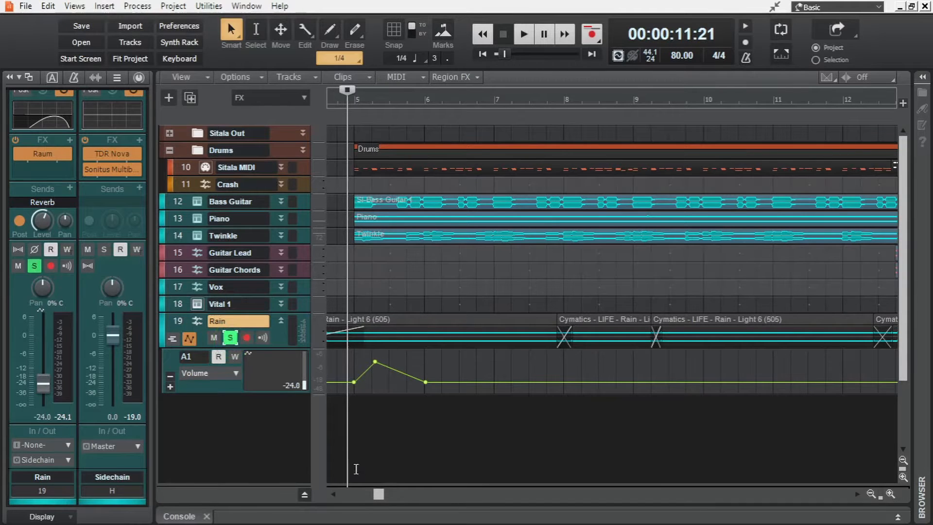
key("space")
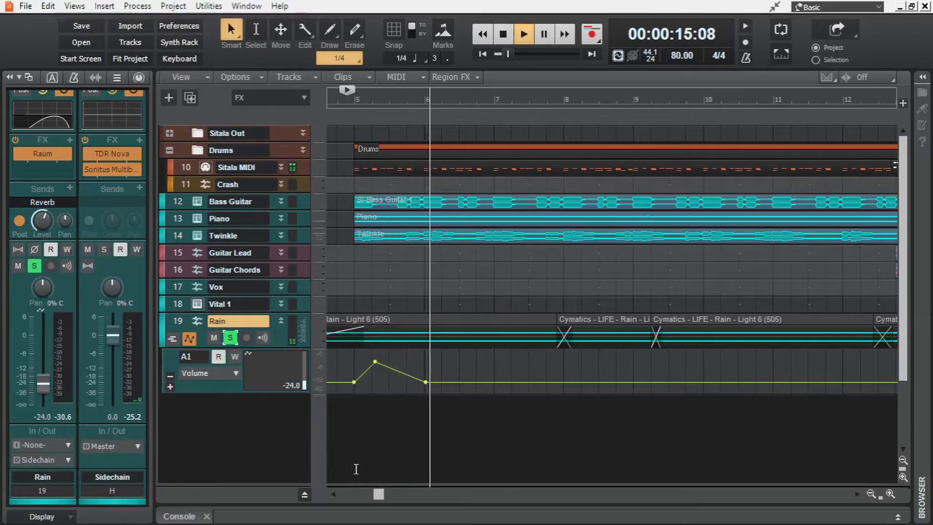
key("space")
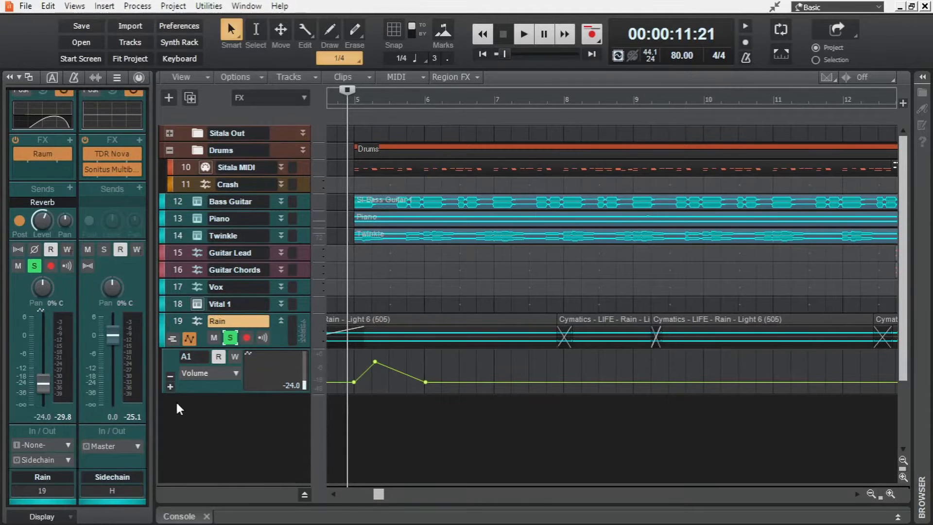
- Add a second automation lane to the Rain track and view the PC-Track Compressor parameters it can automate
left_click(170, 387)
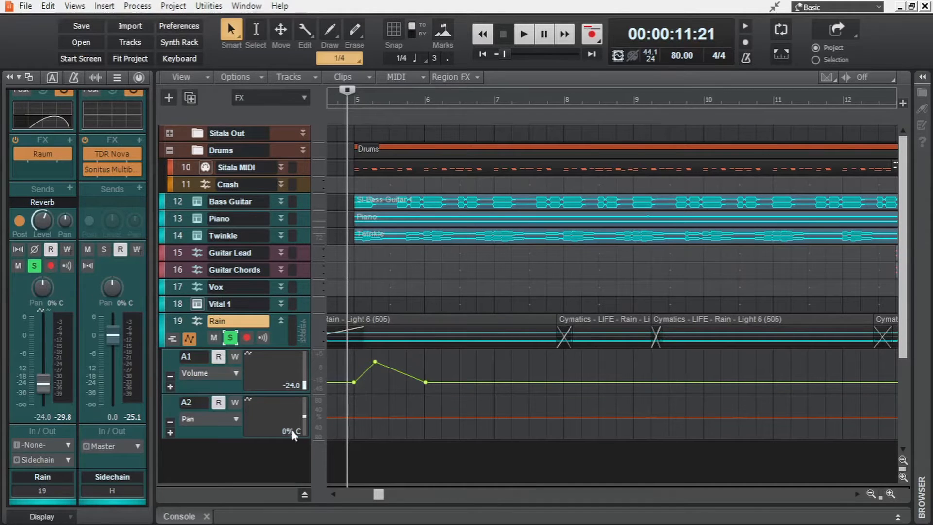
left_click(236, 420)
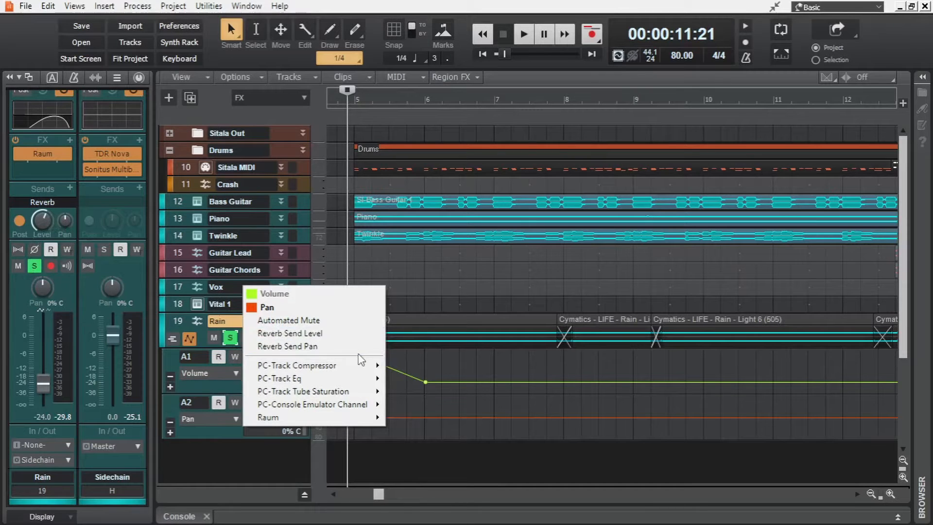
mouse_move(344, 367)
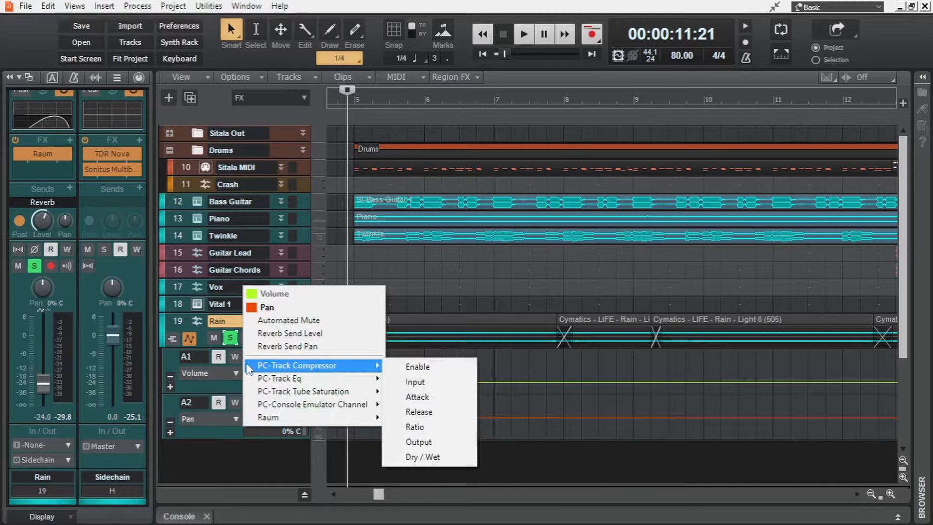
mouse_move(275, 369)
- Show the Rain track's ProChannel and expand its compressor module
left_click(140, 76)
left_click(139, 77)
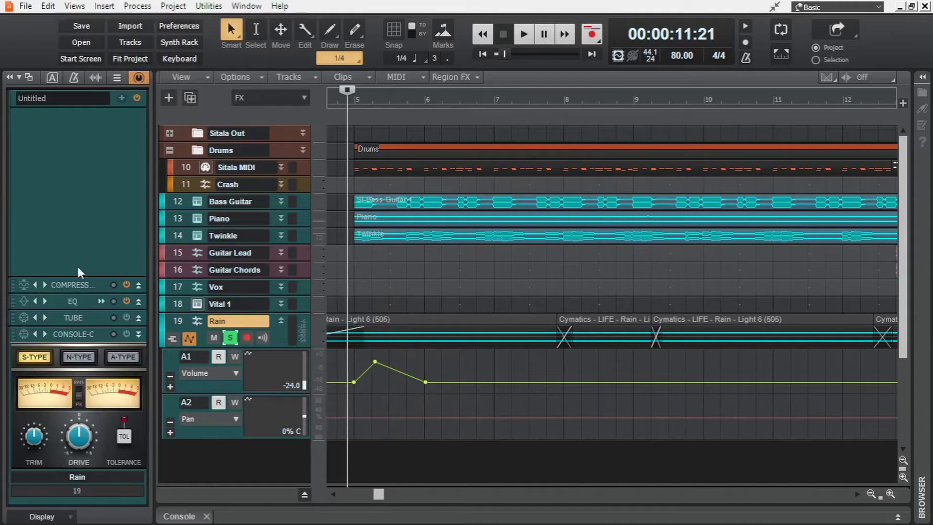
left_click(139, 284)
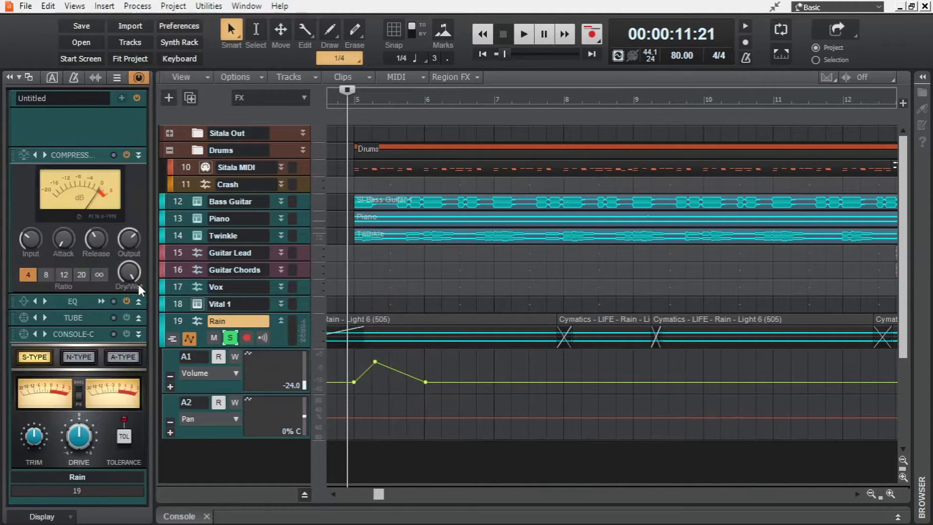
- View the parameters that Rain's second automation lane offers for the EQ, tube saturation, console emulator and Raum effects
left_click(230, 418)
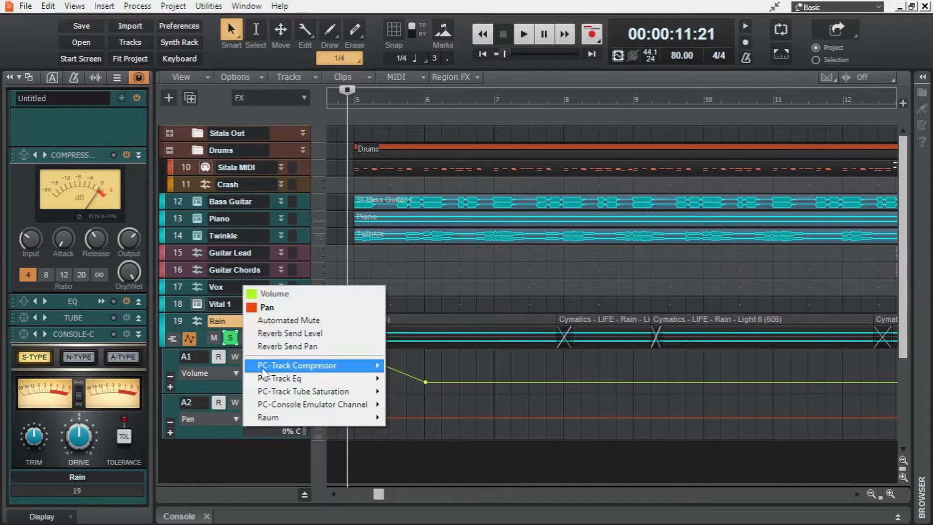
mouse_move(285, 370)
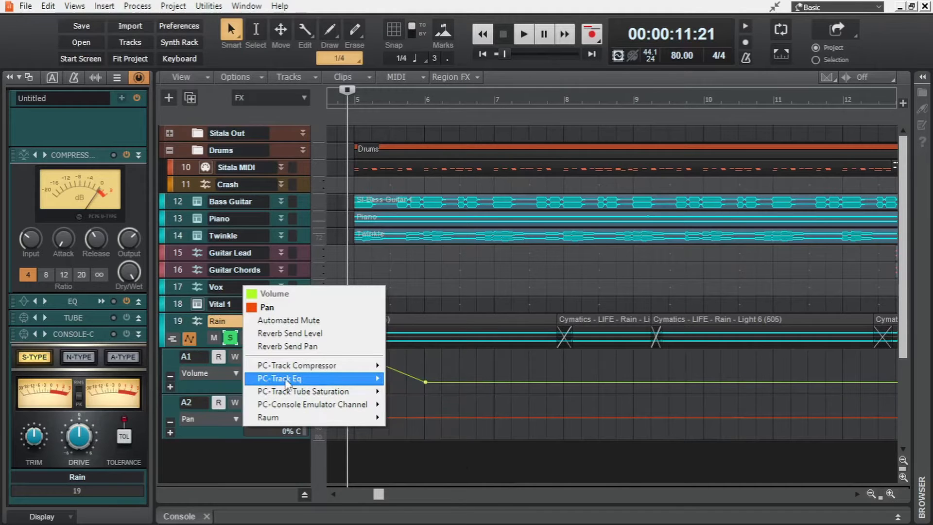
mouse_move(340, 392)
mouse_move(317, 408)
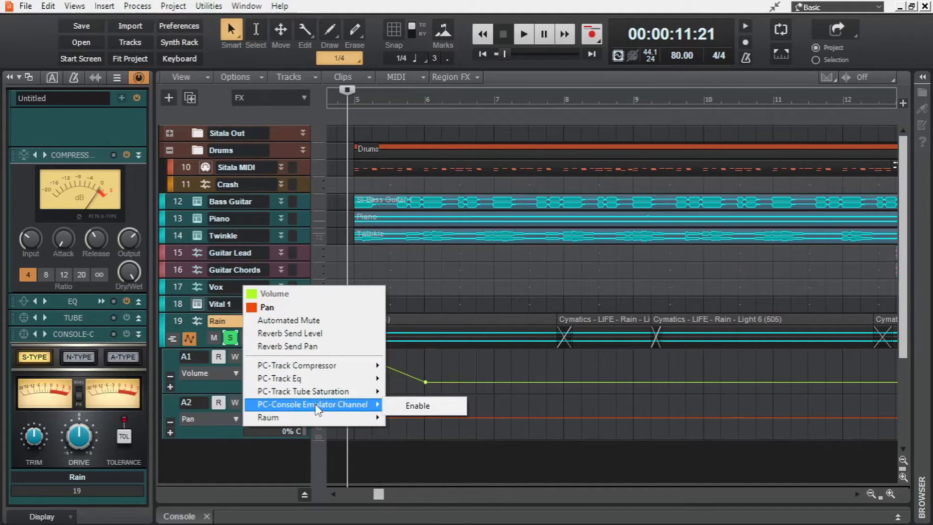
mouse_move(296, 419)
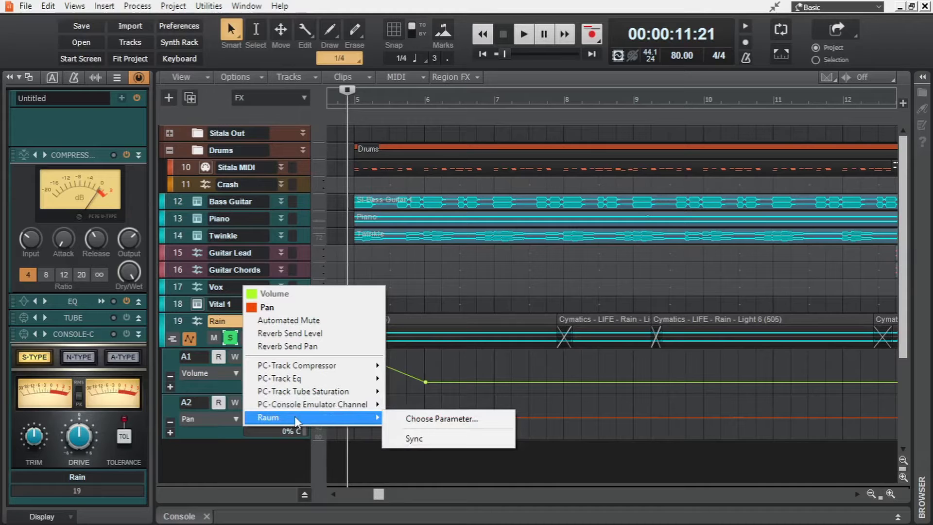
- Hide the ProChannel, open the Raum reverb on the Rain track, and touch its Mix knob to make it available for automation
left_click(139, 77)
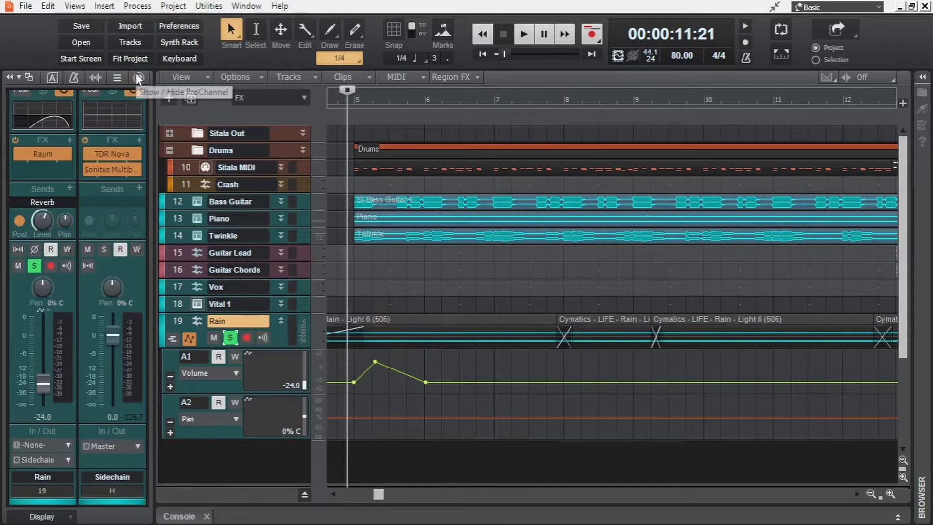
double_click(39, 156)
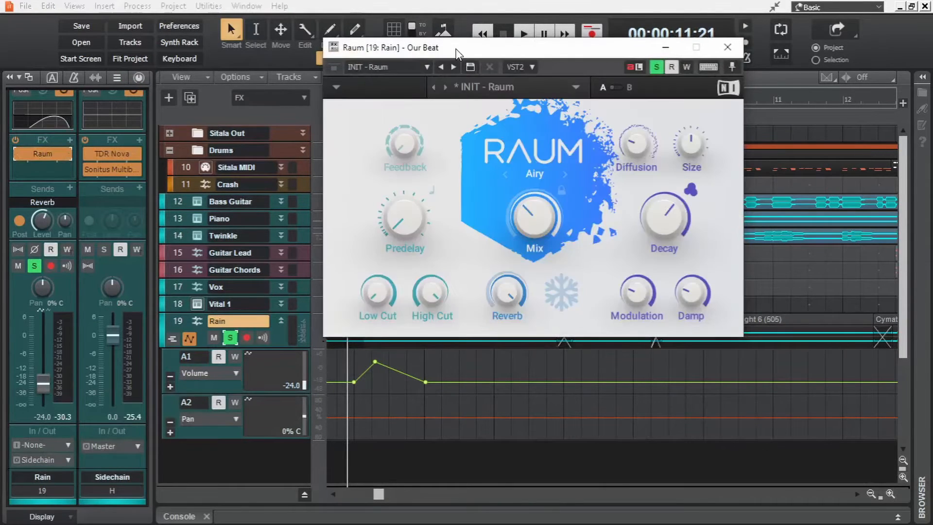
left_click_drag(464, 55, 576, 69)
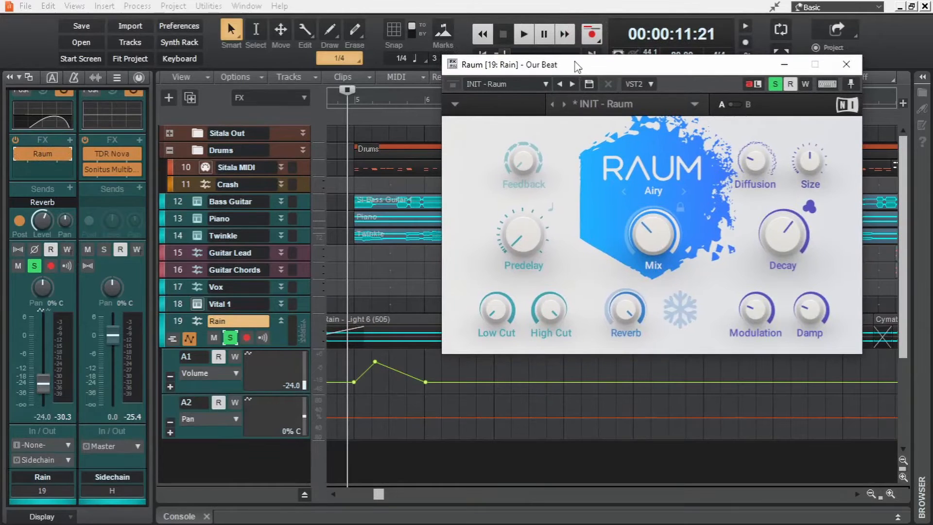
left_click(652, 240)
left_click_drag(653, 234, 654, 241)
- Find "mix" in Raum's full parameter list and assign the Mix parameter to Rain's second automation lane
left_click(234, 419)
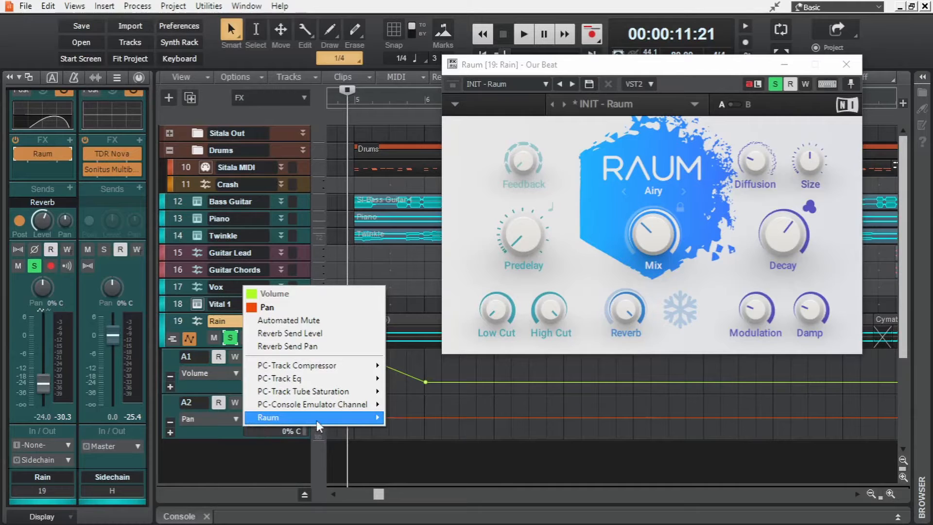
mouse_move(317, 420)
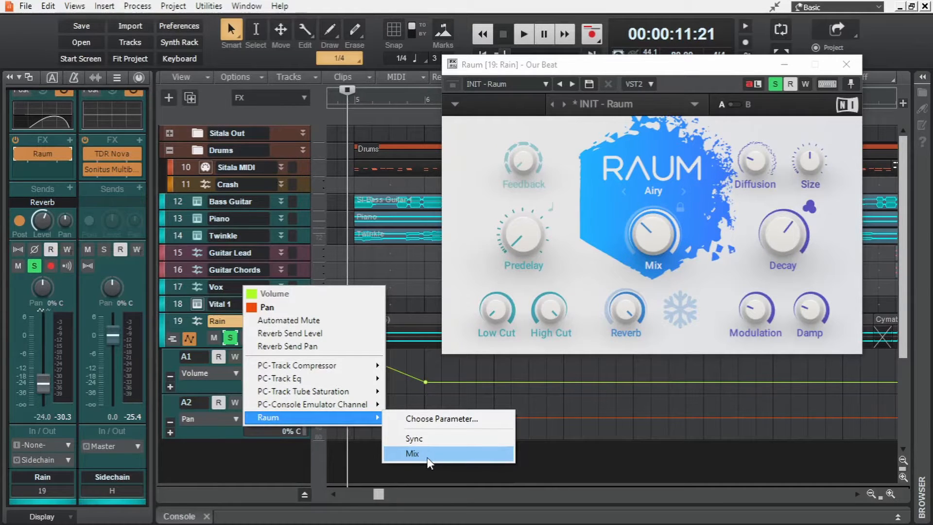
left_click(448, 420)
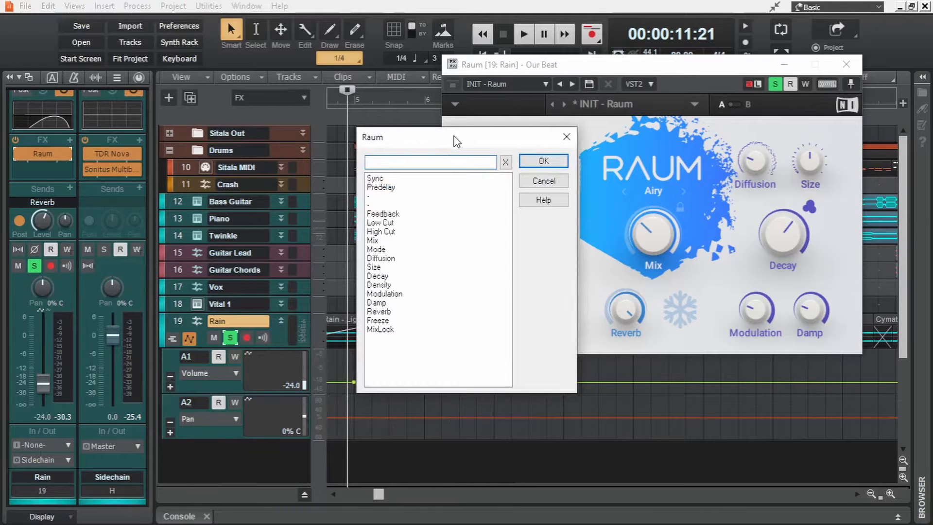
left_click_drag(456, 141, 369, 128)
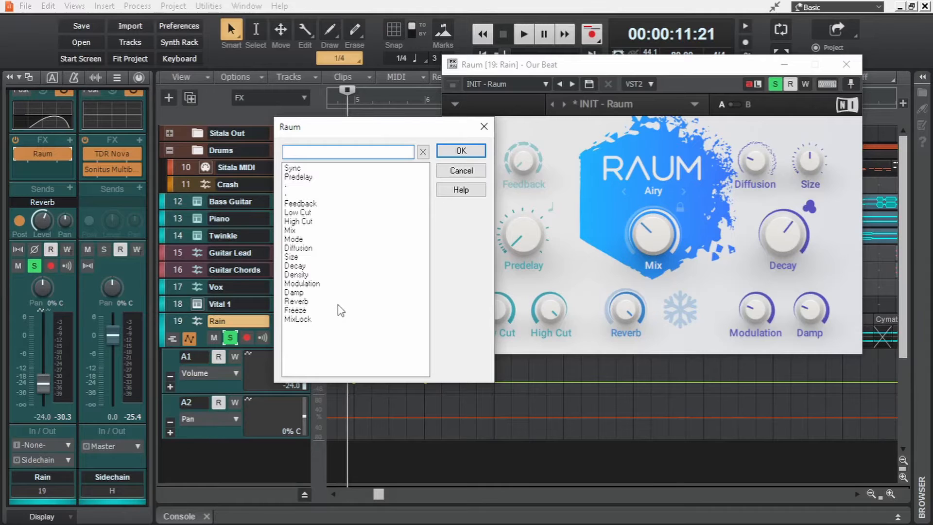
type("mix")
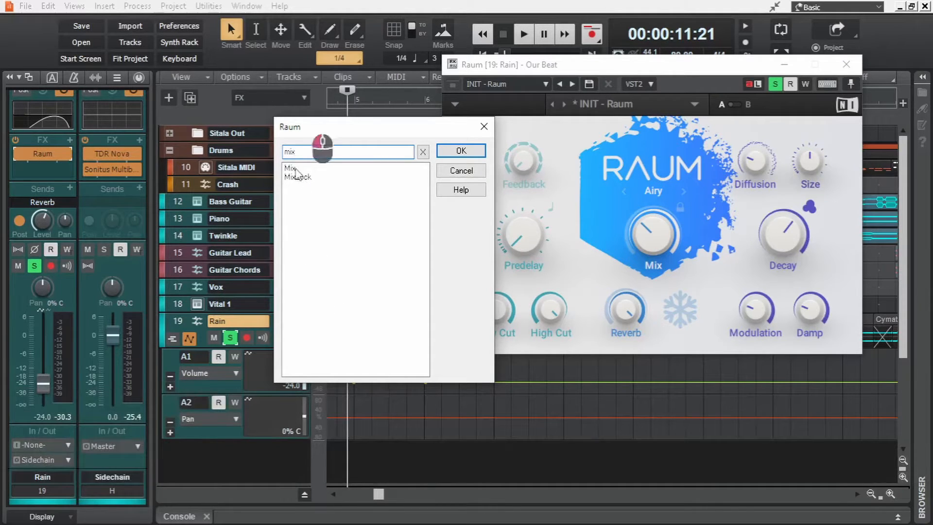
left_click(291, 168)
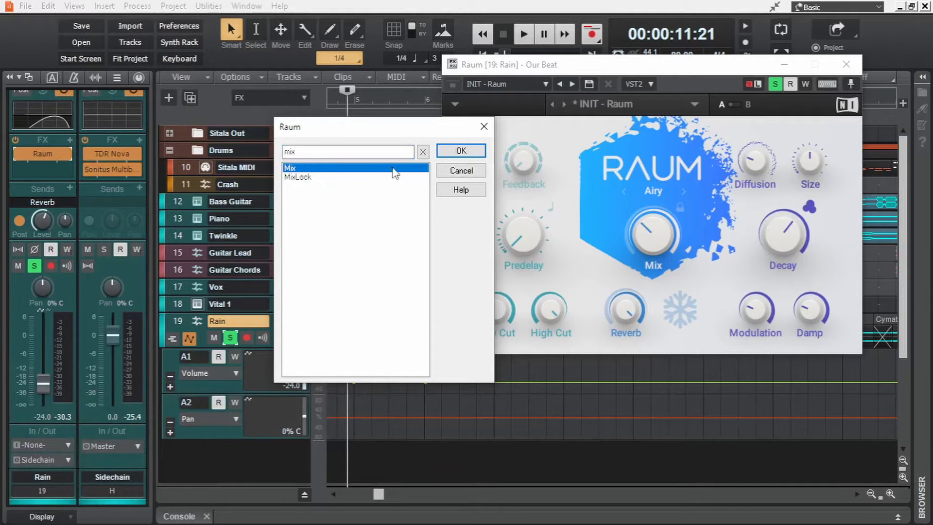
left_click(460, 153)
- Draw a freehand wavy Raum Mix envelope between bars 5 and 6 in Rain's second automation lane
scroll(364, 326, "down", 3)
scroll(363, 326, "up", 2)
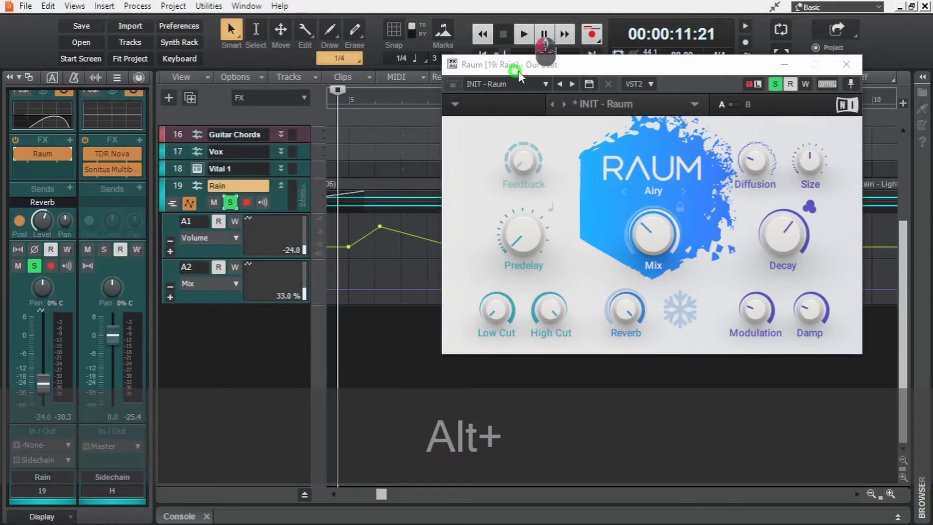
left_click_drag(518, 71, 546, 71)
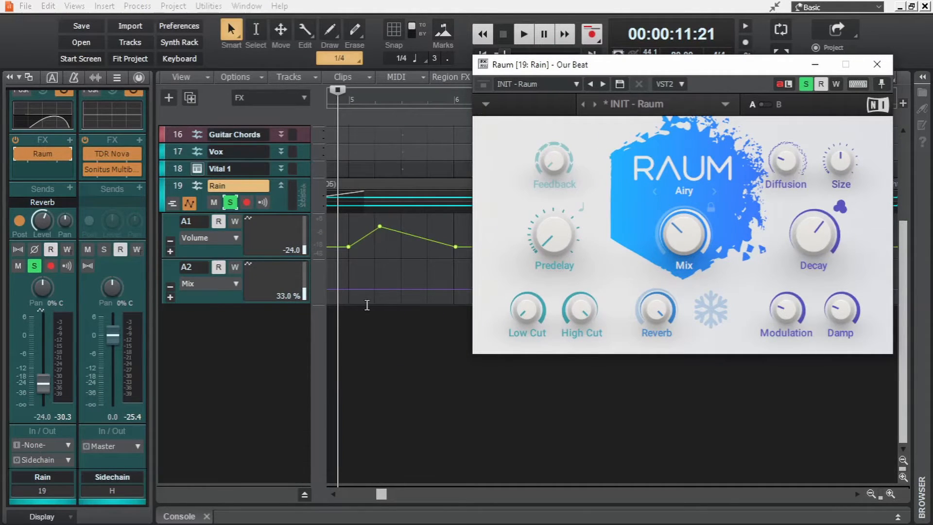
mouse_move(352, 286)
left_mouse_down()
mouse_move(366, 266)
mouse_move(377, 294)
mouse_move(411, 268)
mouse_move(452, 290)
left_mouse_up()
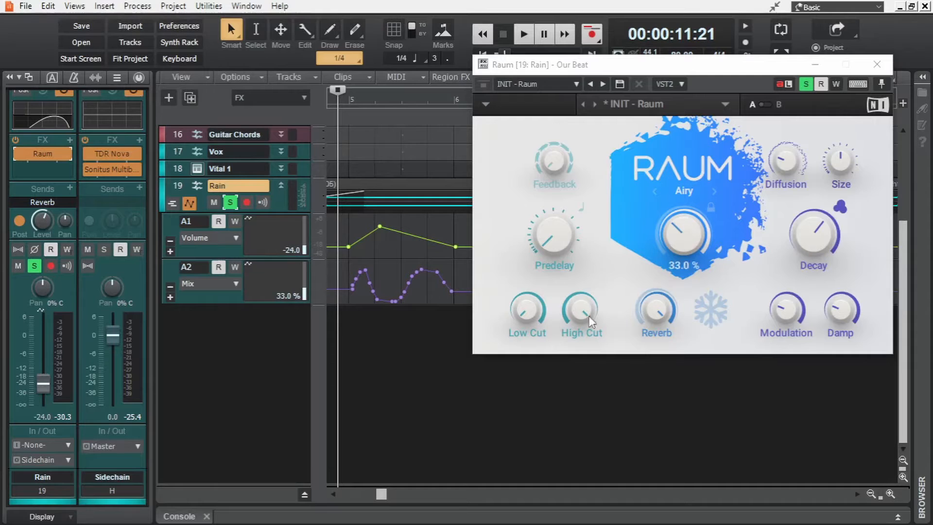
- Play the Rain track through the Mix envelope to examine how Raum's Mix knob follows it, and close the plug-in
key("space")
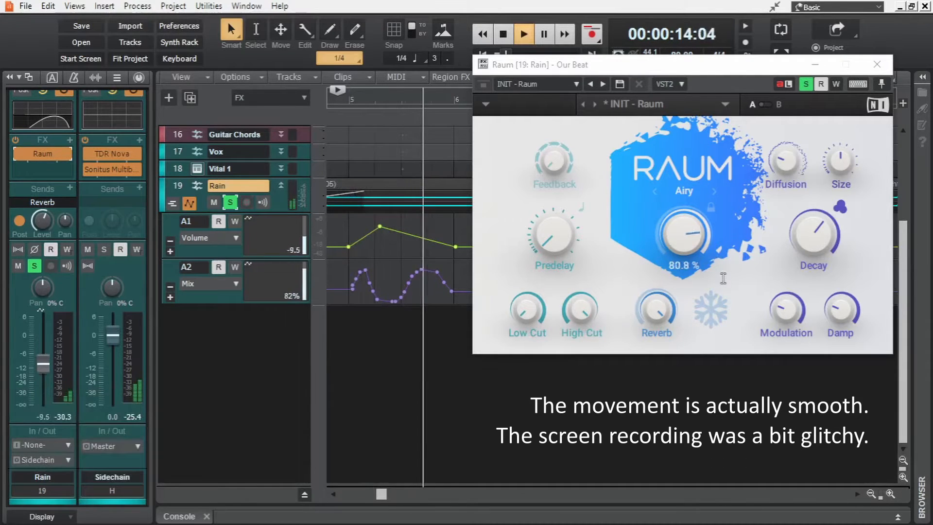
key("space")
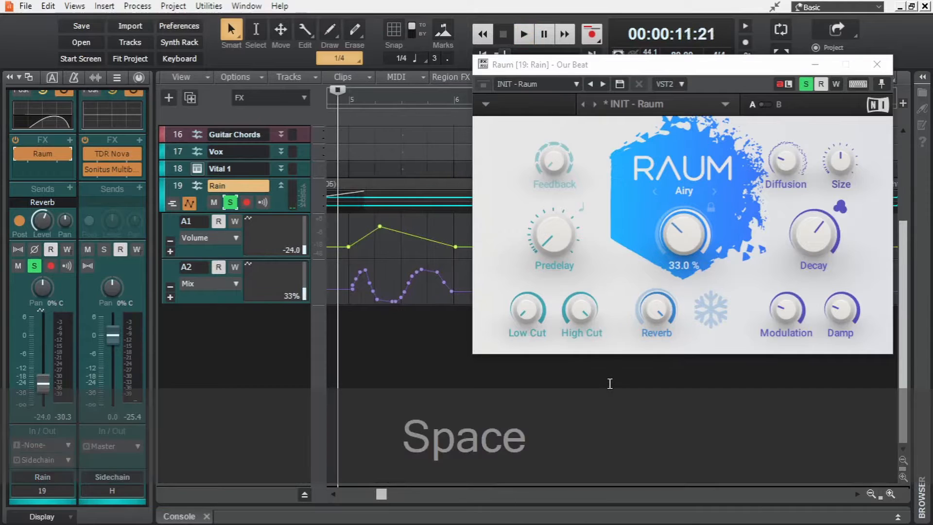
left_click(876, 64)
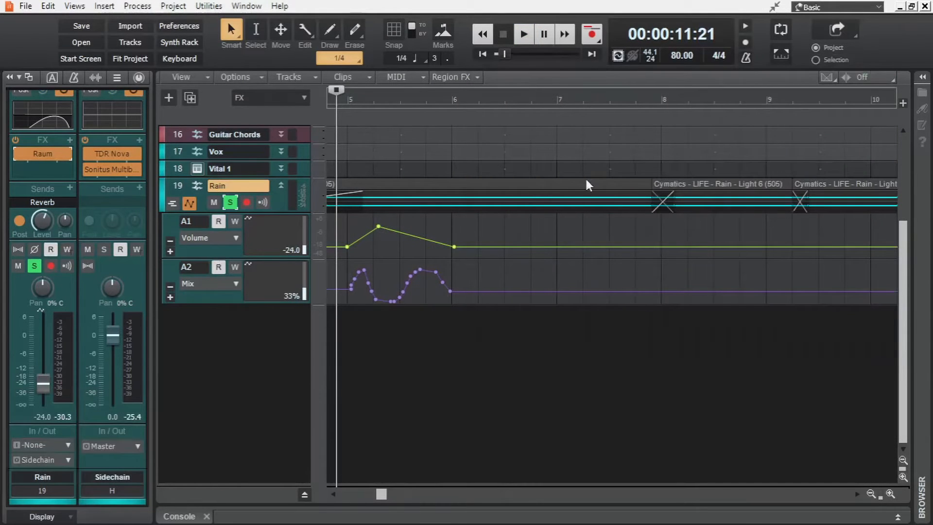
- Hide the Rain track's automation lanes and enlarge the track's height
left_click(189, 203)
left_click_drag(270, 212, 270, 264)
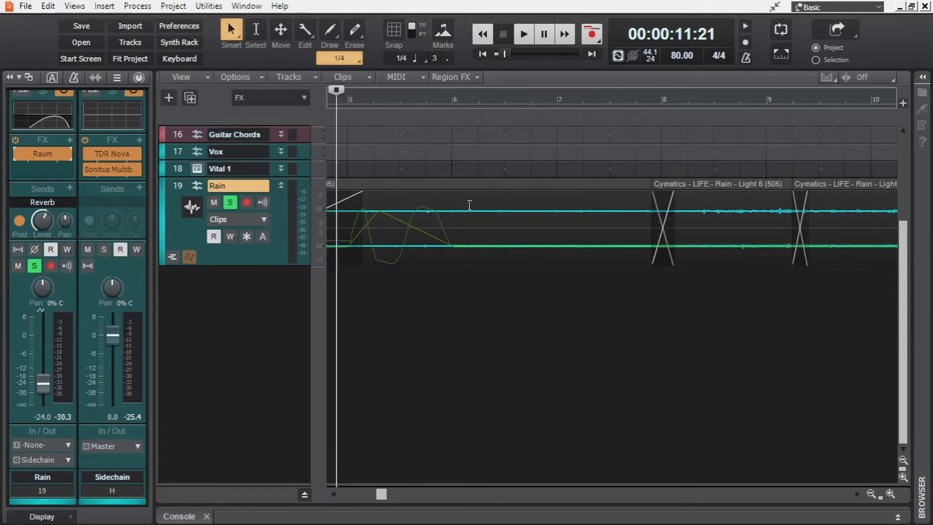
key("ctrl+alt+shift+s")
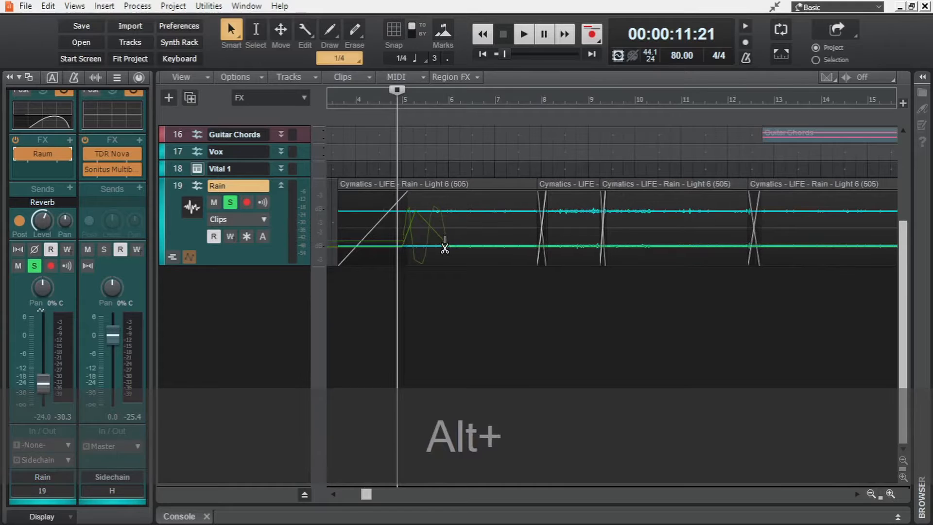
- Set the Rain track's edit filter to Volume automation so the envelope is editable directly over the clips
left_click(263, 220)
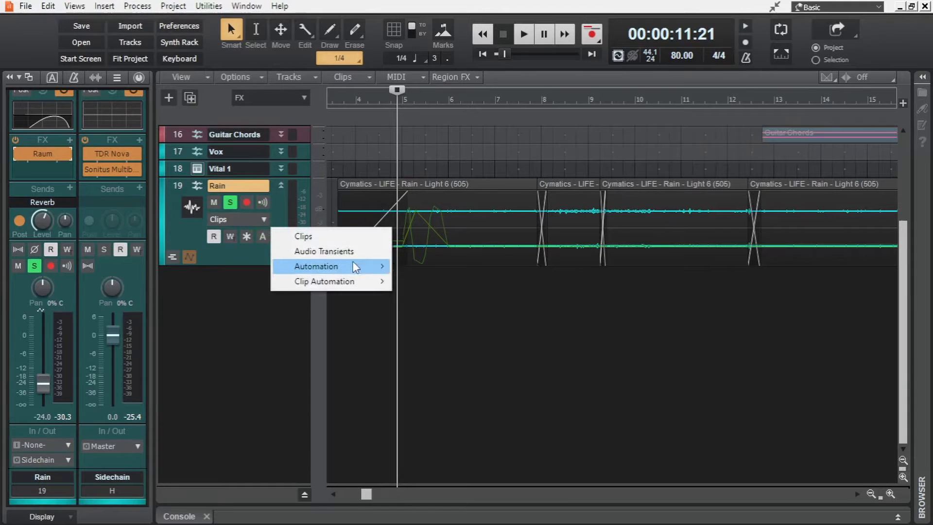
mouse_move(355, 270)
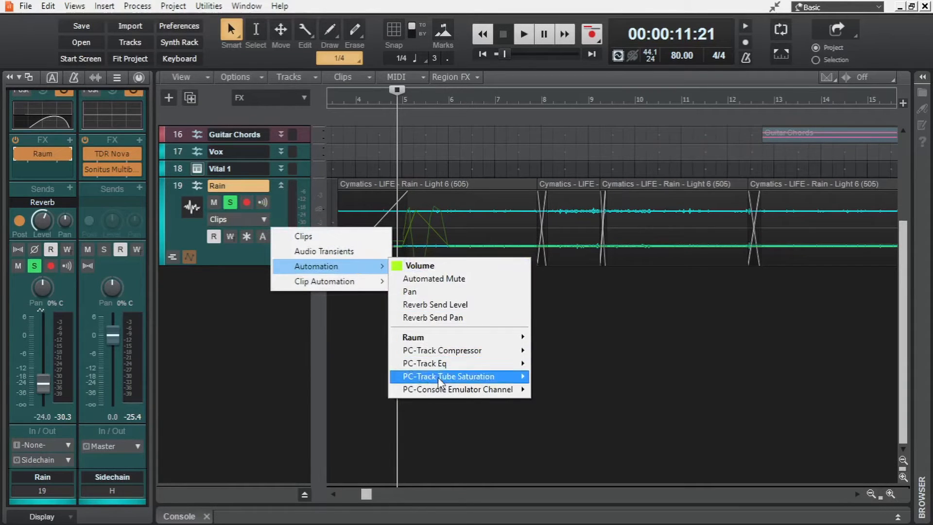
mouse_move(447, 369)
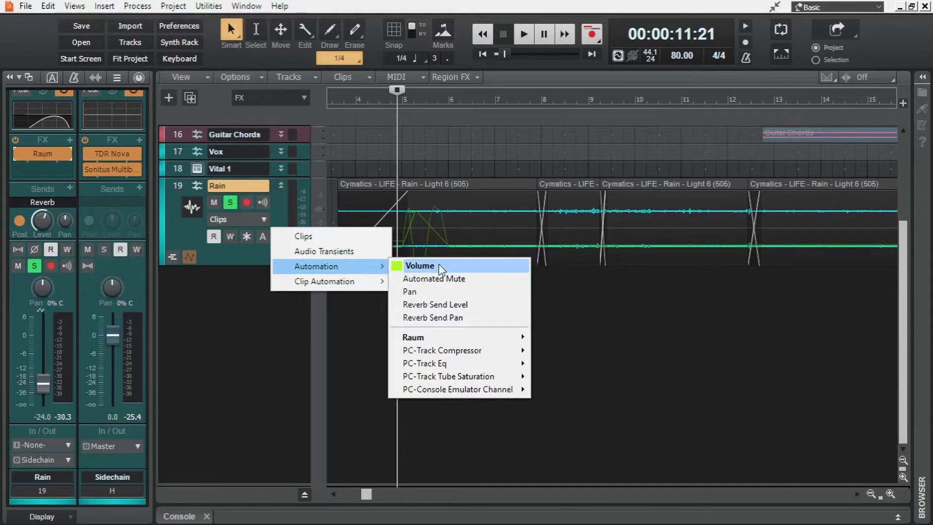
left_click(438, 266)
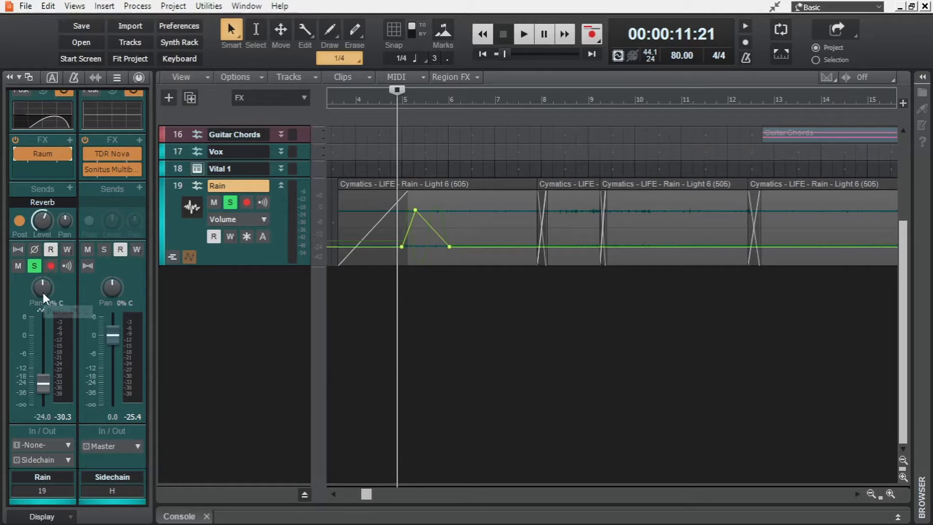
- Draw a Pan envelope over Rain's clips from just before bar 5 to bar 6, dipping below and rising above centre, and play it
left_click(263, 221)
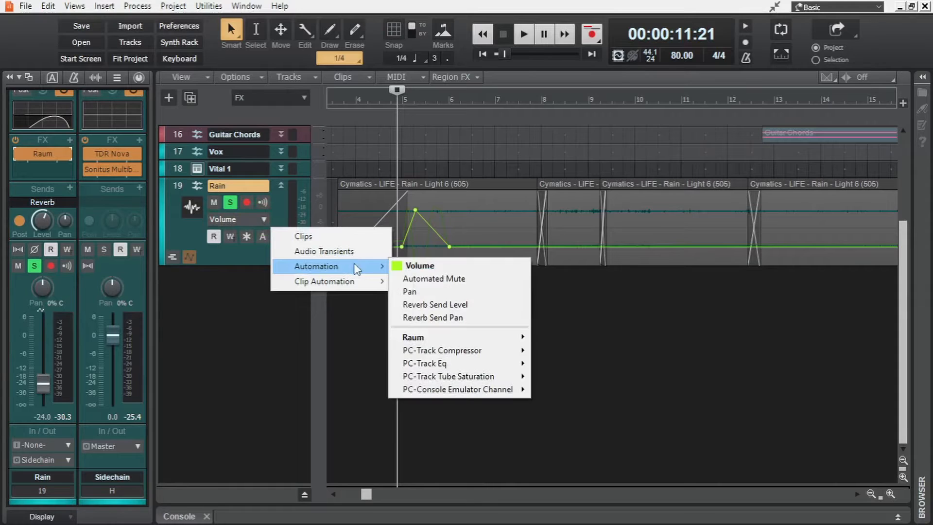
left_click(459, 292)
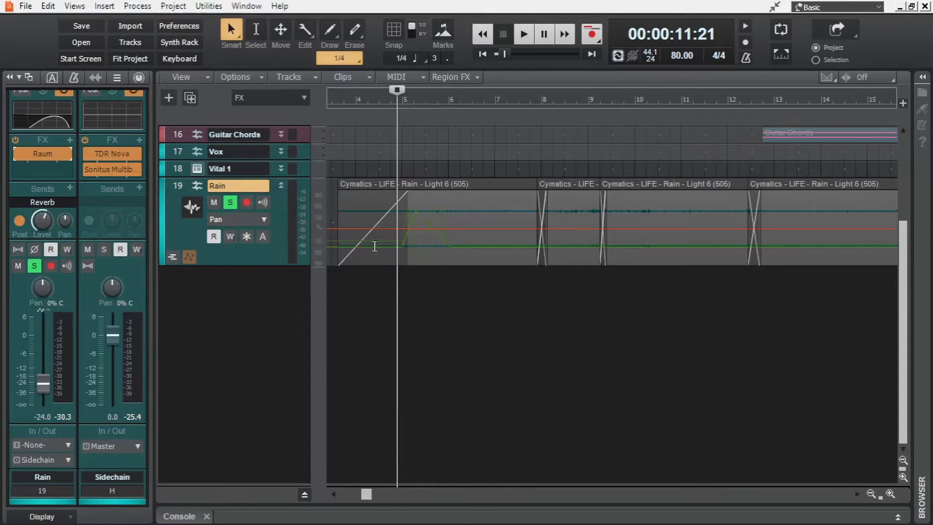
left_click(398, 228)
left_click(449, 228)
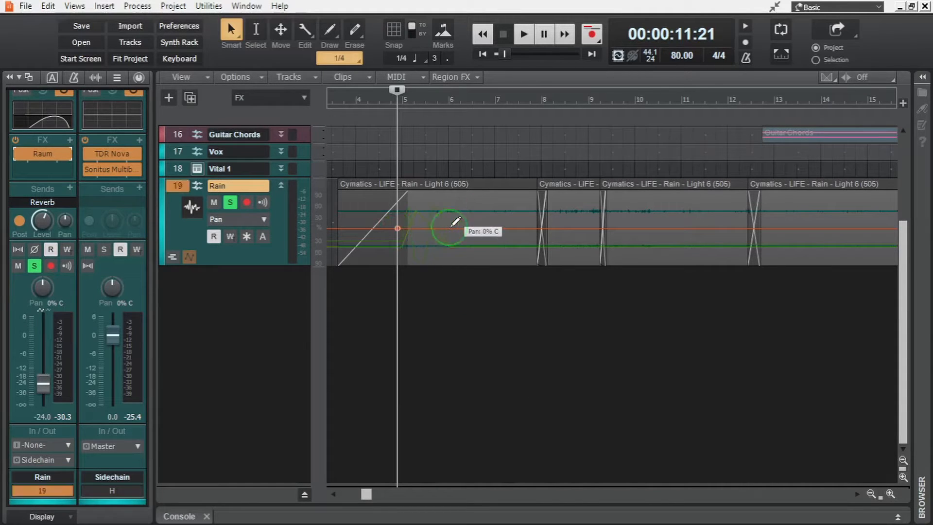
left_click_drag(412, 228, 437, 200)
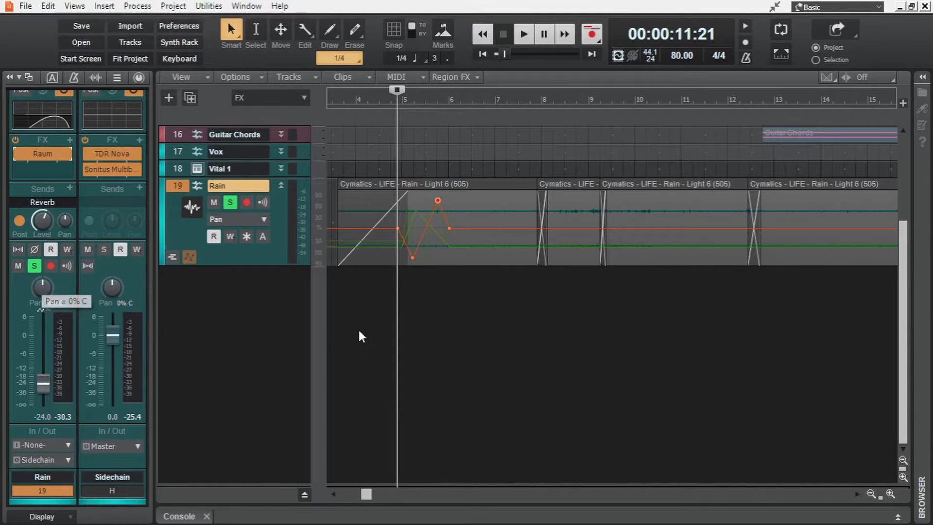
key("space")
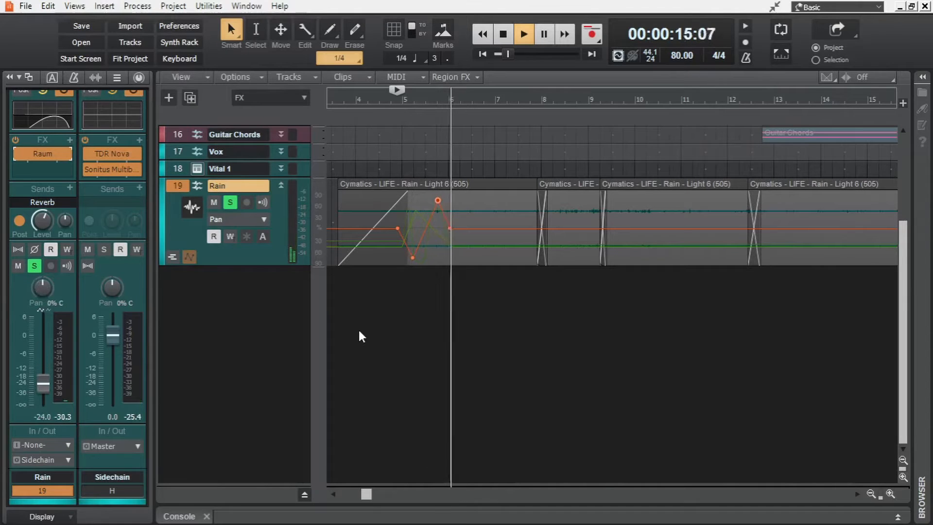
key("space")
- Return the Rain track's edit filter to Clips and show its automation lanes with a third lane for Pan
left_click(256, 217)
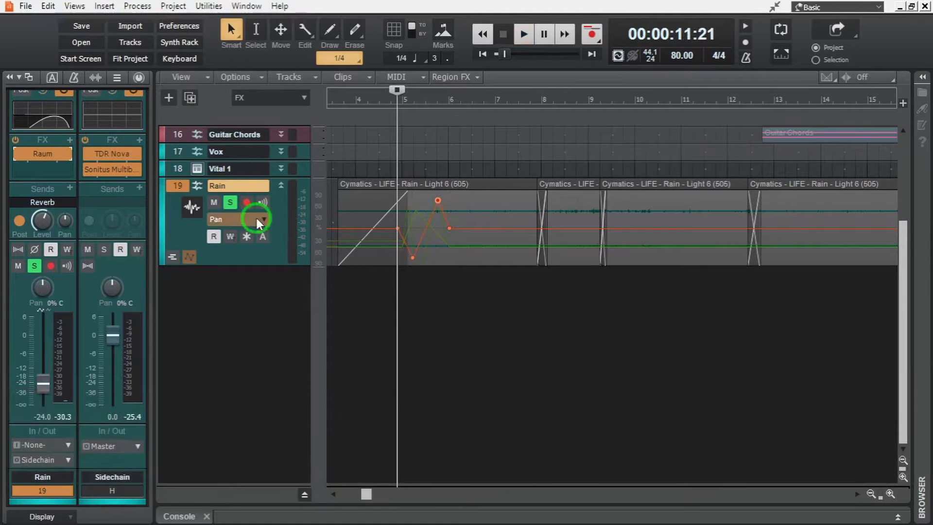
left_click(300, 237)
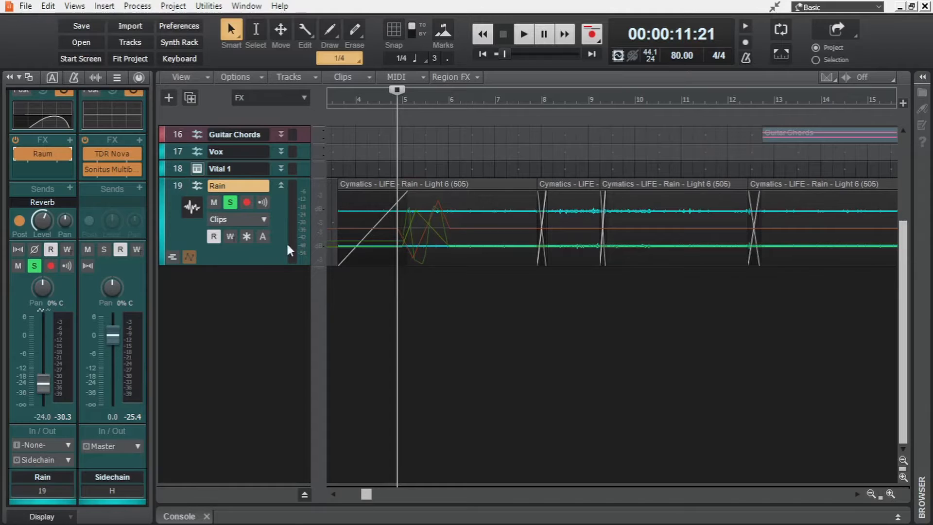
left_click(190, 256)
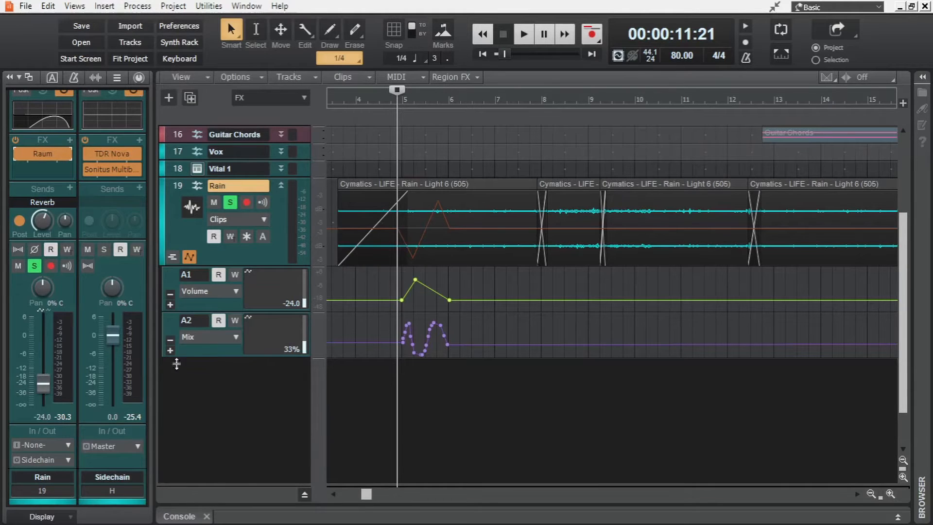
left_click(170, 350)
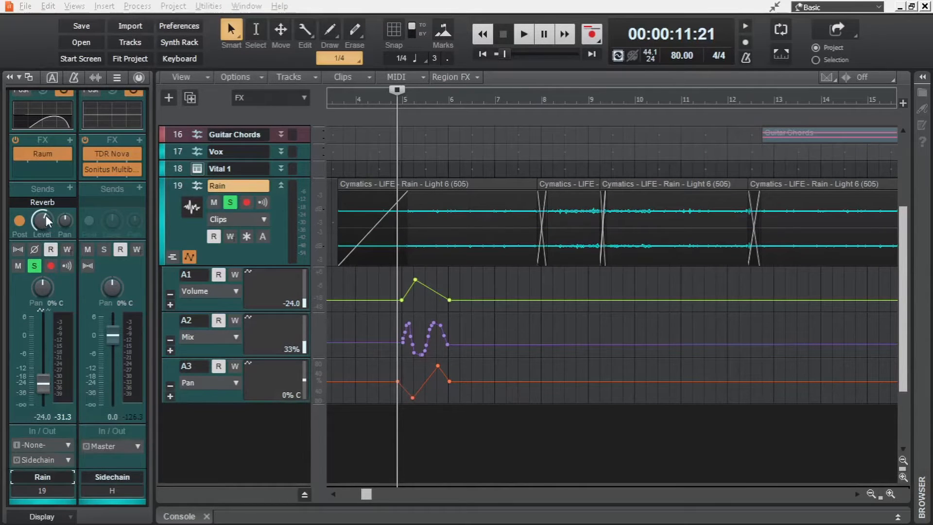
- Take an automation snapshot of Rain's Reverb send level and slope its envelope down to a lower node just before bar 6
mouse_move(41, 223)
right_click(42, 221)
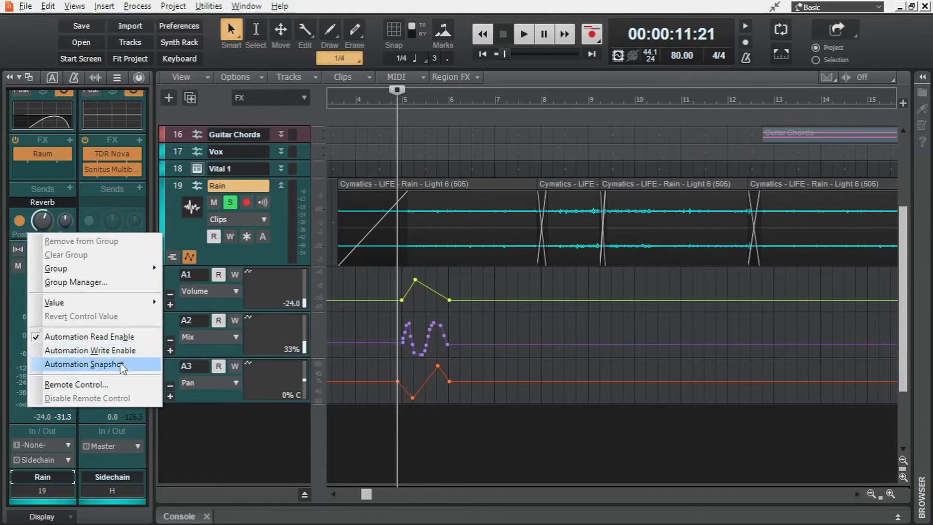
left_click(119, 365)
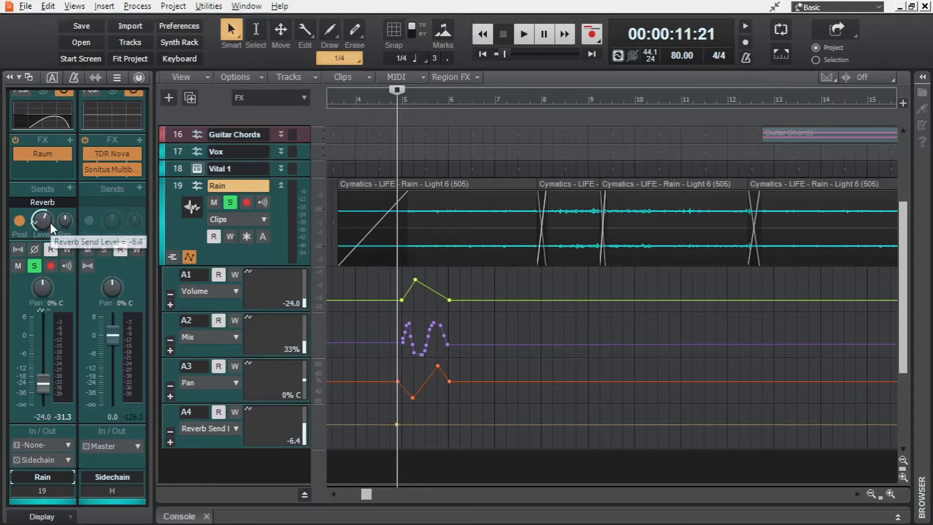
left_click(448, 424)
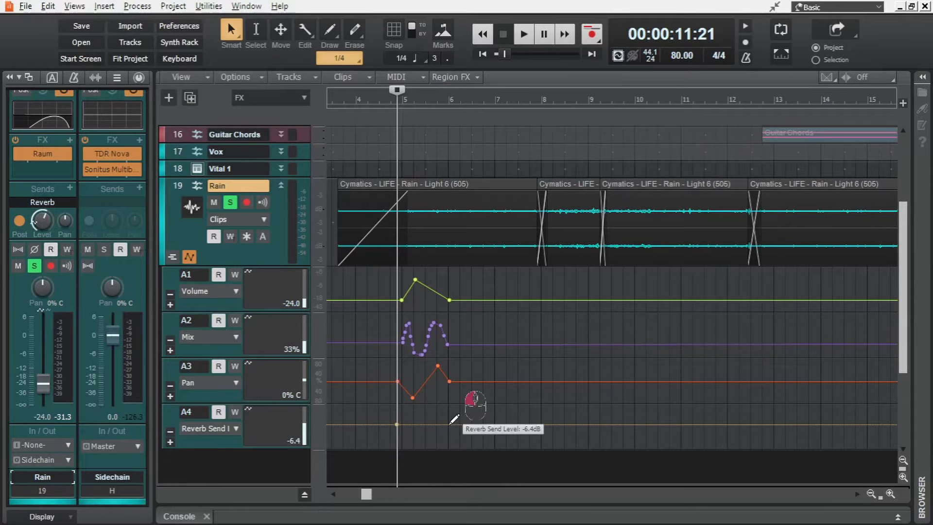
left_click_drag(448, 424, 445, 434)
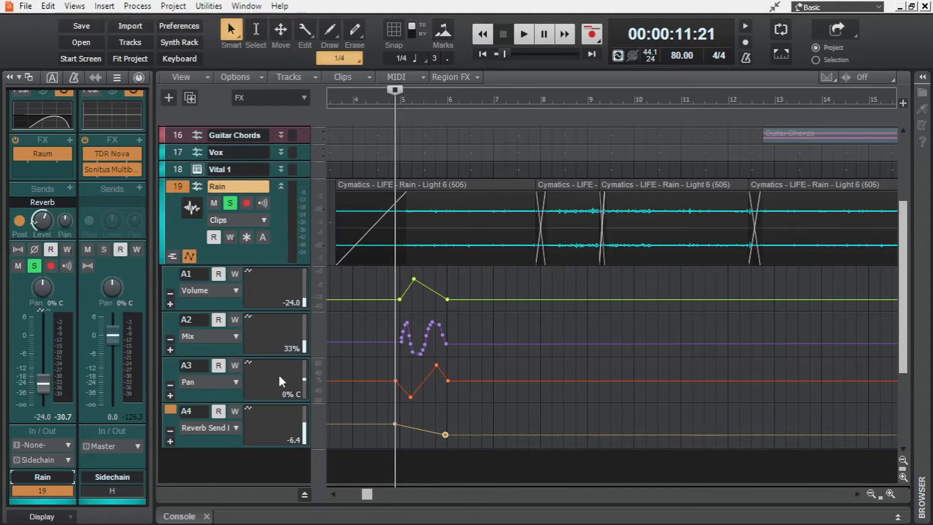
- Enable automation writing on Rain, record Reverb send pan moves during playback, and reshape the envelope to swing from right to left by bar 6
left_click(230, 237)
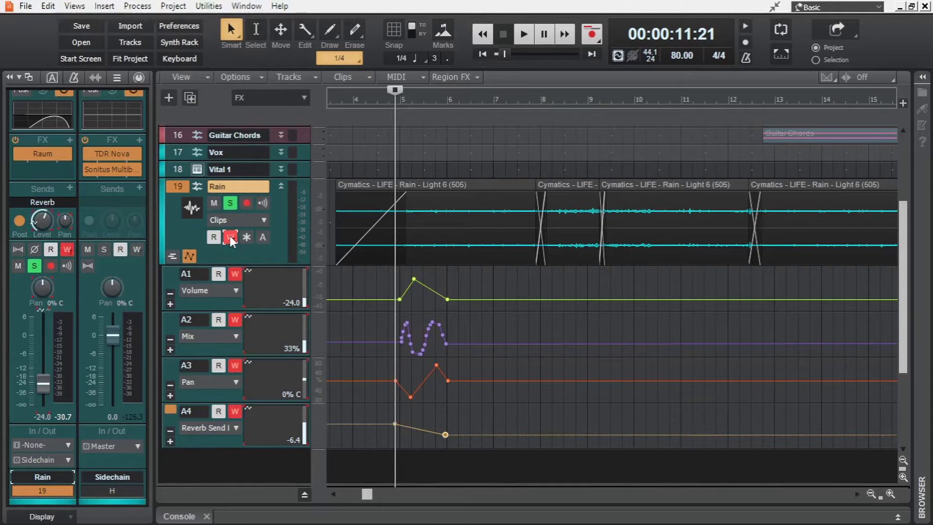
scroll(360, 328, "down", 3)
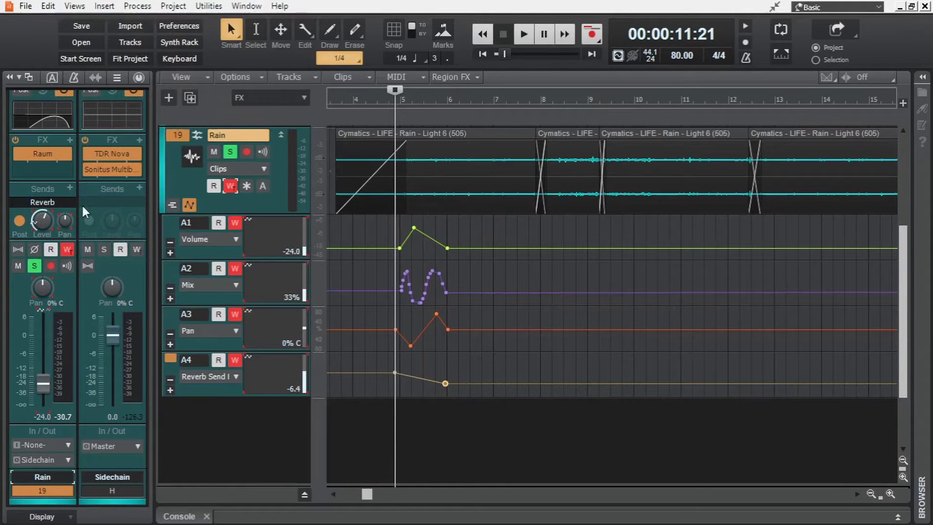
key("space")
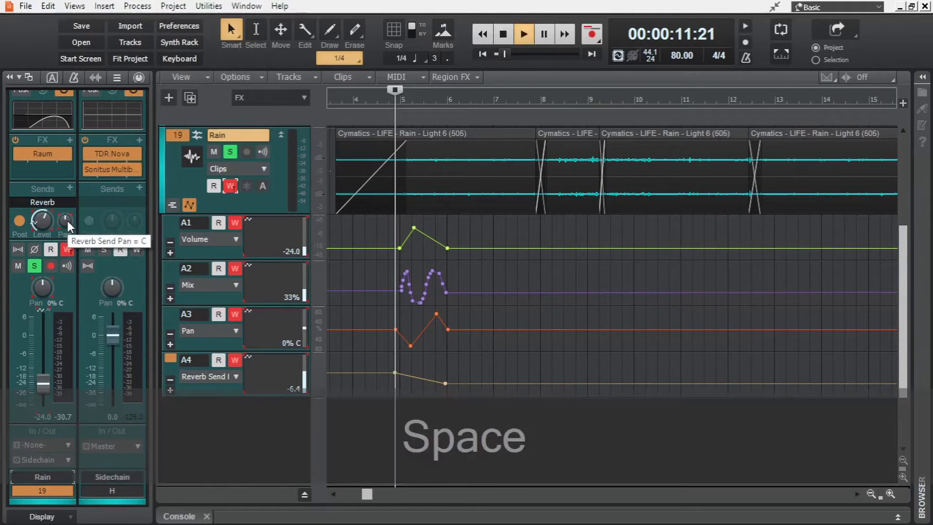
mouse_move(68, 222)
left_mouse_down()
mouse_move(93, 181)
mouse_move(94, 197)
mouse_move(68, 223)
left_mouse_up()
key("space")
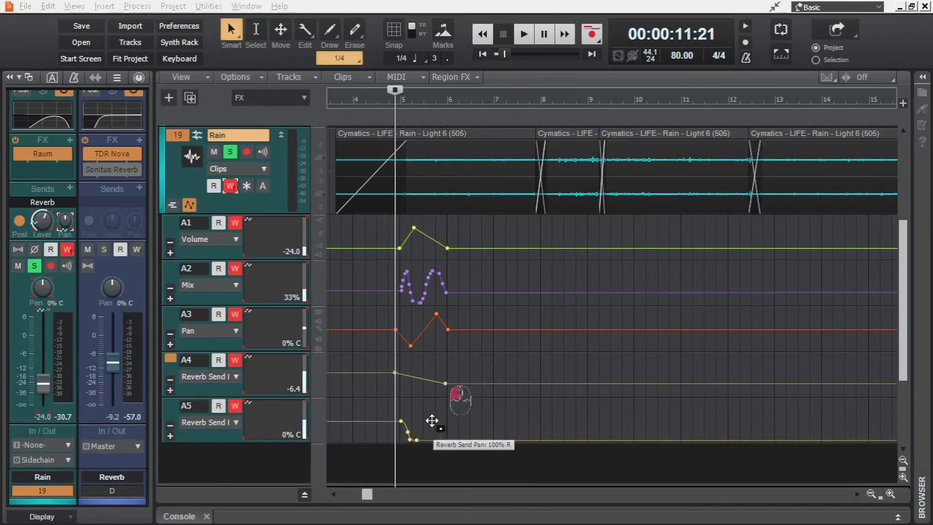
left_click_drag(416, 440, 445, 402)
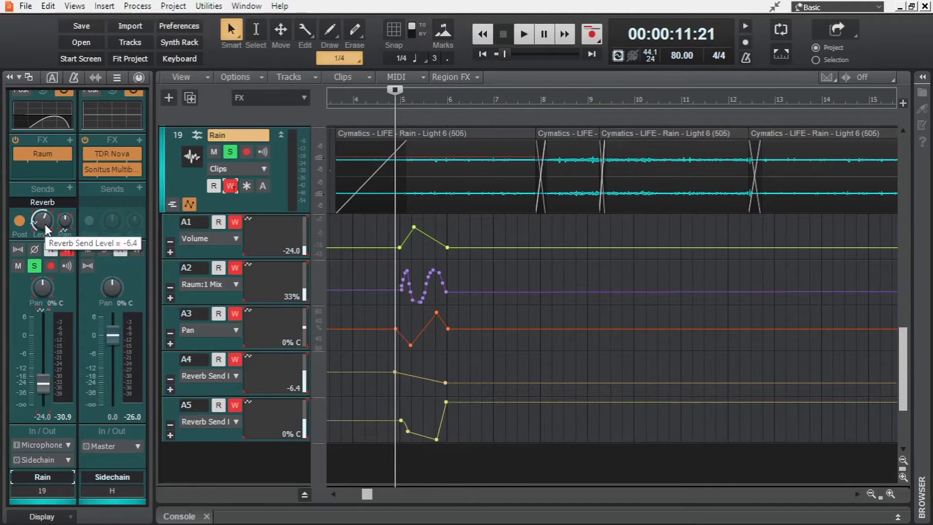
- Record Reverb send level changes from its automation lane's value control during playback, and undo the recording
left_click_drag(304, 372, 306, 343)
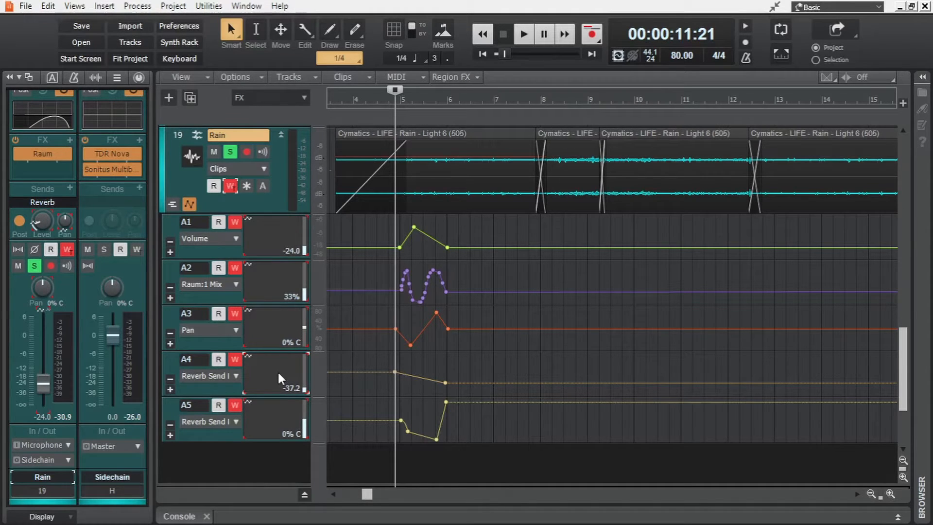
key("space")
mouse_move(291, 369)
left_mouse_down()
mouse_move(302, 344)
mouse_move(304, 359)
mouse_move(301, 341)
left_mouse_up()
key("space")
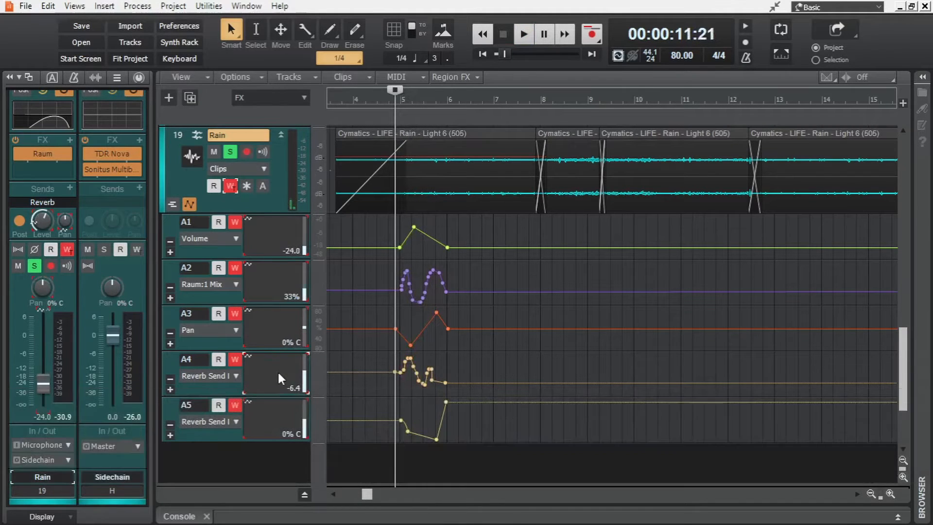
key("ctrl+z")
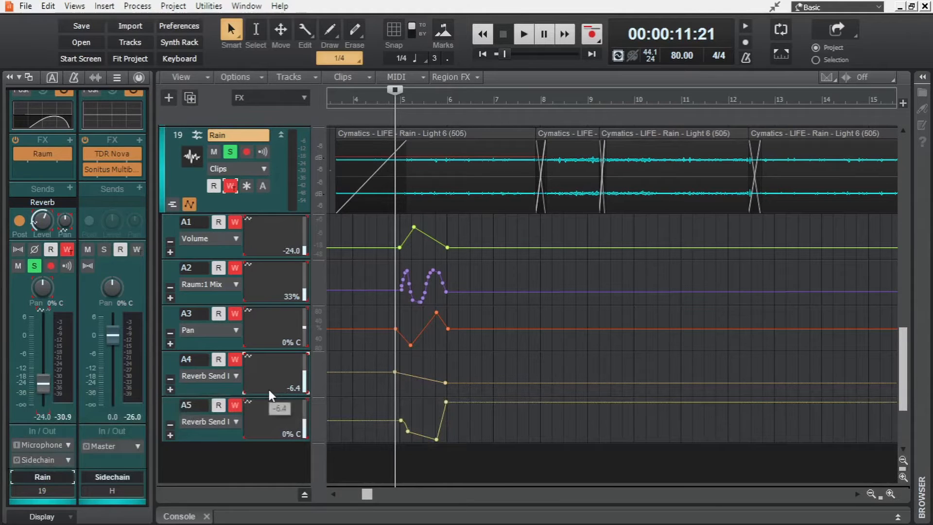
- Try the value controls in the two Reverb send lanes and turn off automation writing for the whole Rain track
left_click_drag(308, 373, 308, 404)
left_click_drag(308, 417, 311, 377)
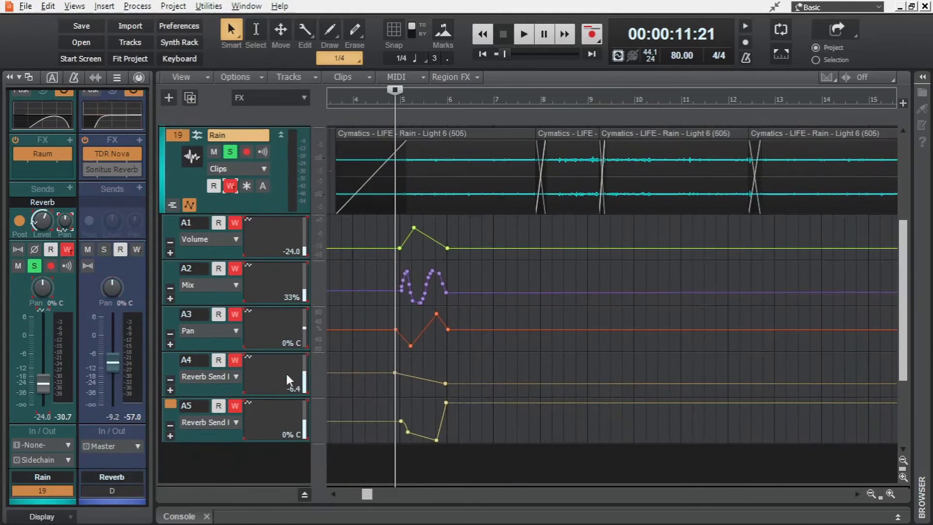
left_click(230, 186)
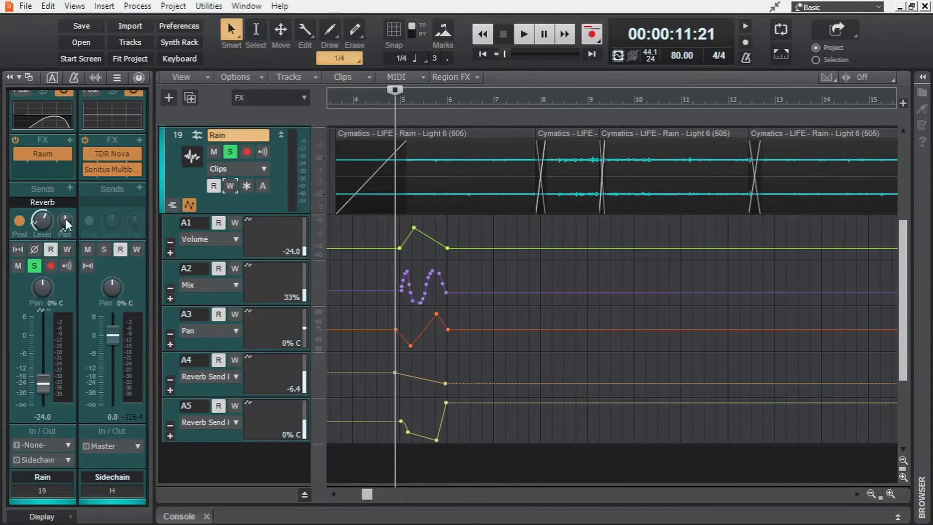
- Enable automation writing for the Reverb send pan control alone, and disable it again in its lane
right_click(63, 224)
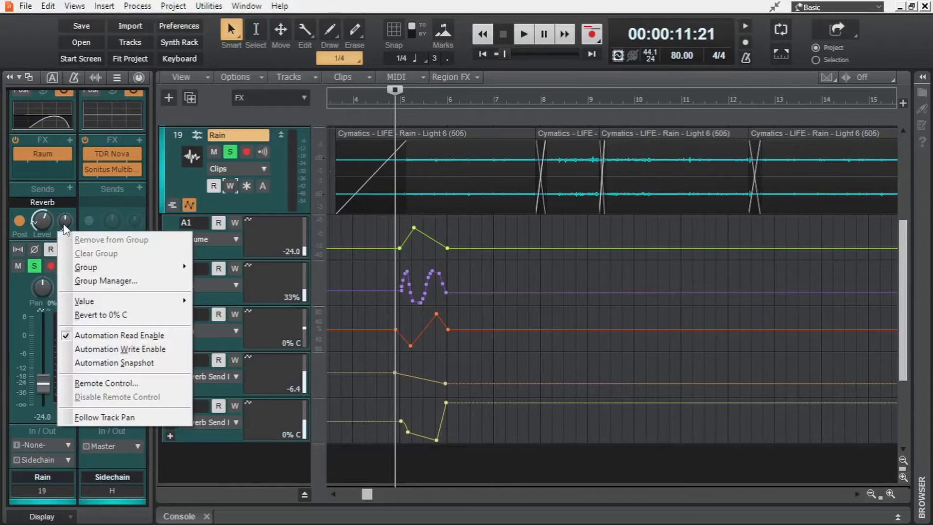
left_click(107, 349)
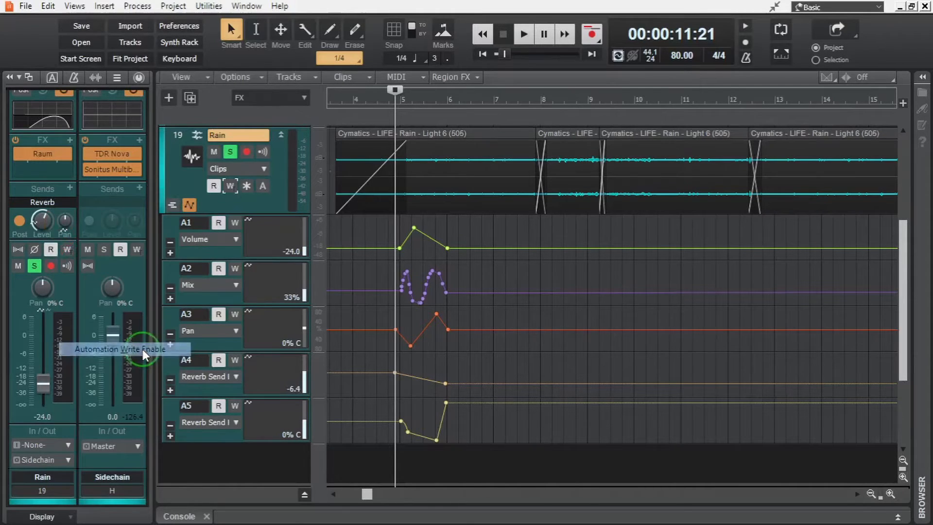
left_click(235, 406)
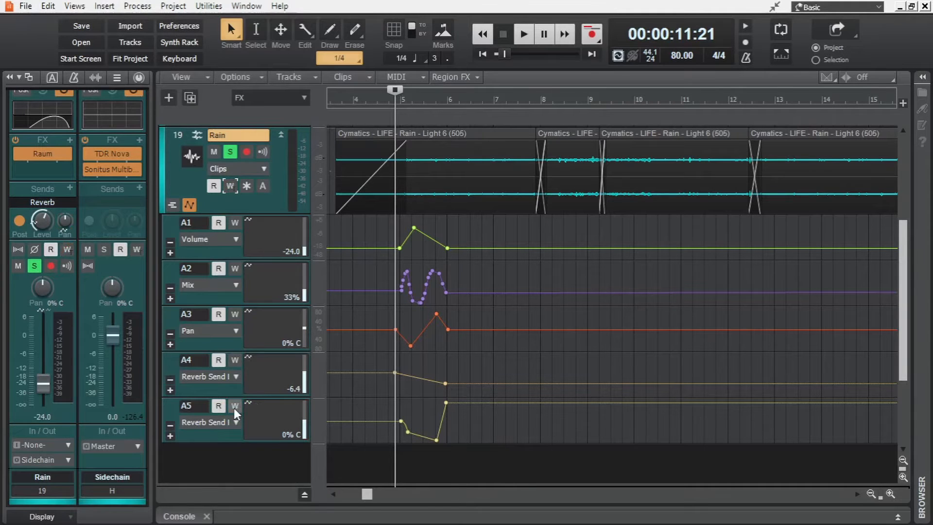
- Show the Rain track's properties and enable automation writing for its Volume lane only
left_click(118, 74)
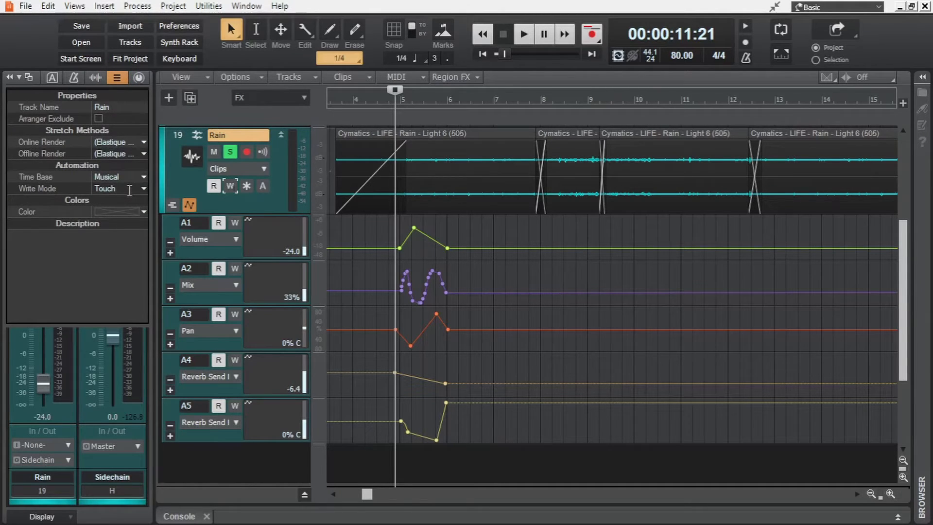
left_click(235, 223)
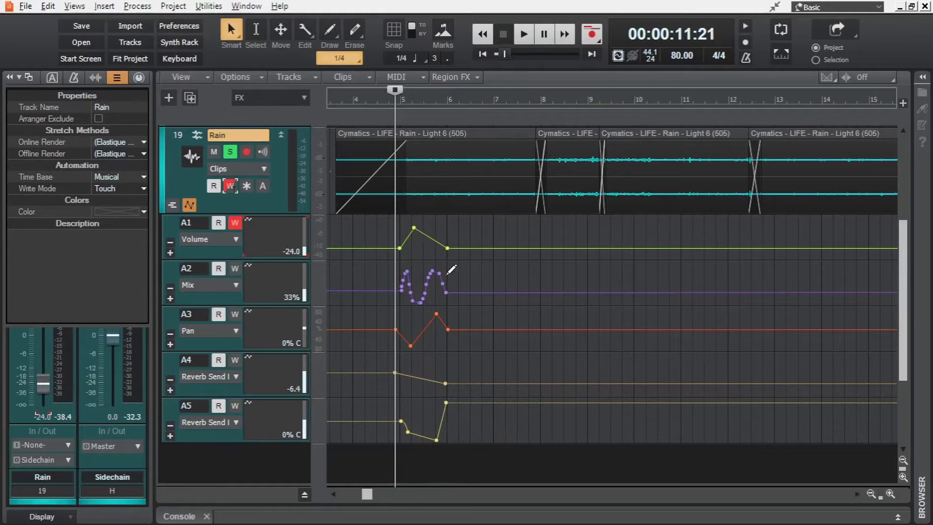
scroll(425, 252, "up", 5)
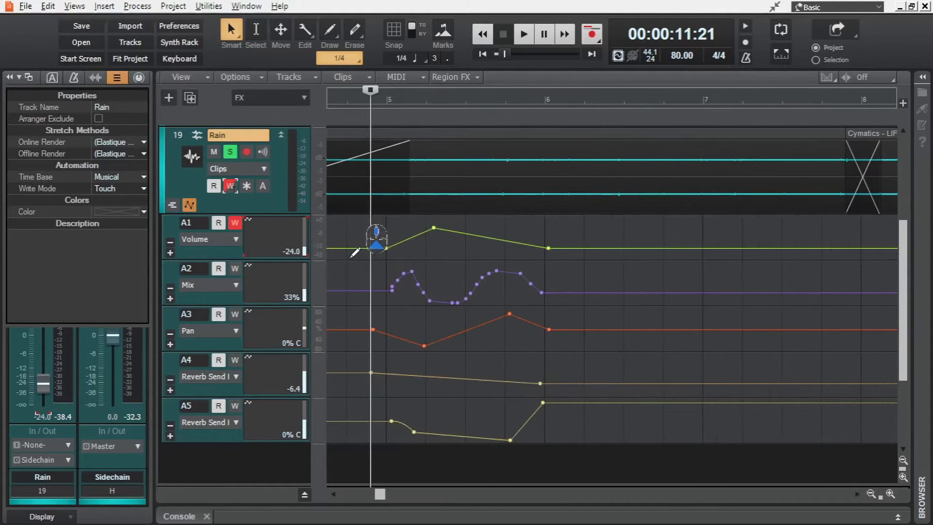
- Record Rain volume fader moves during playback in Touch write mode, and undo the recorded envelope
key("space")
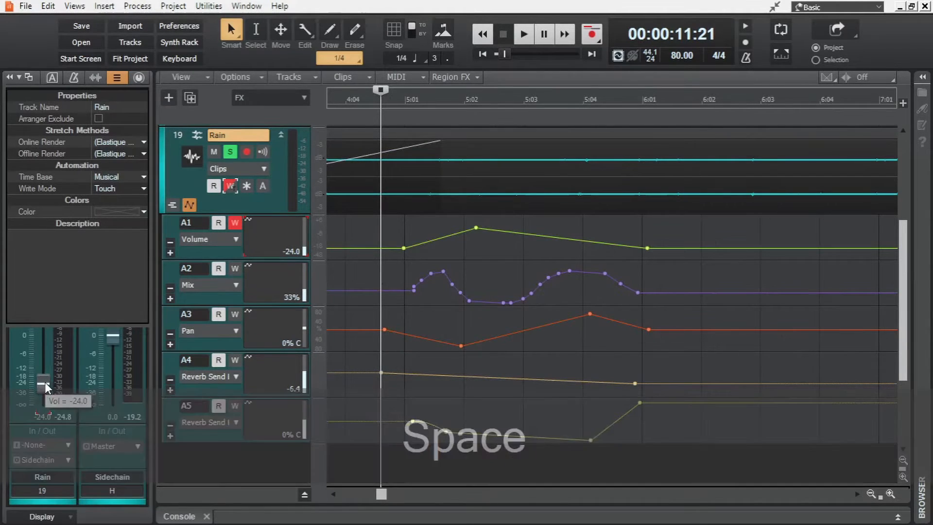
mouse_move(43, 376)
left_mouse_down()
mouse_move(44, 359)
mouse_move(44, 405)
left_mouse_up()
key("space")
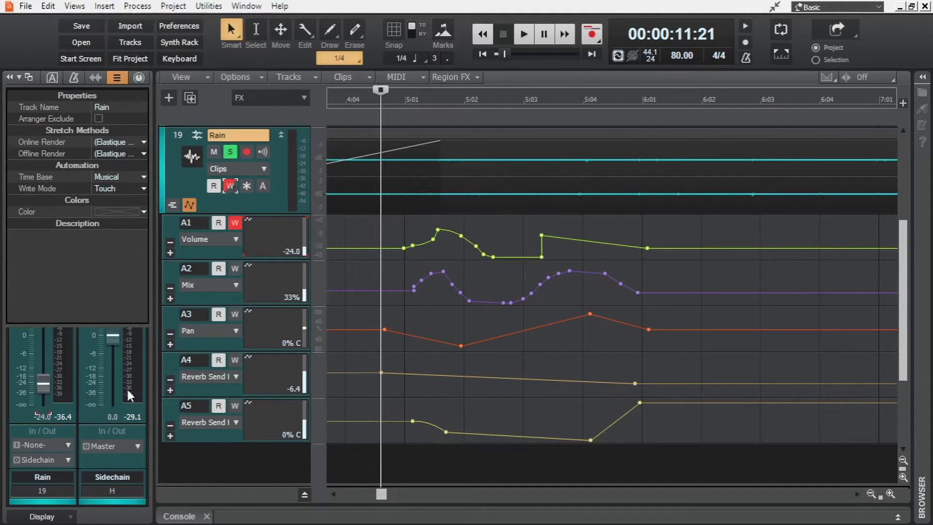
mouse_move(49, 387)
key("ctrl+z")
- Set Rain's automation write mode to Overwrite, record a volume raise near bar 6 during playback, and undo the recording
left_click(135, 190)
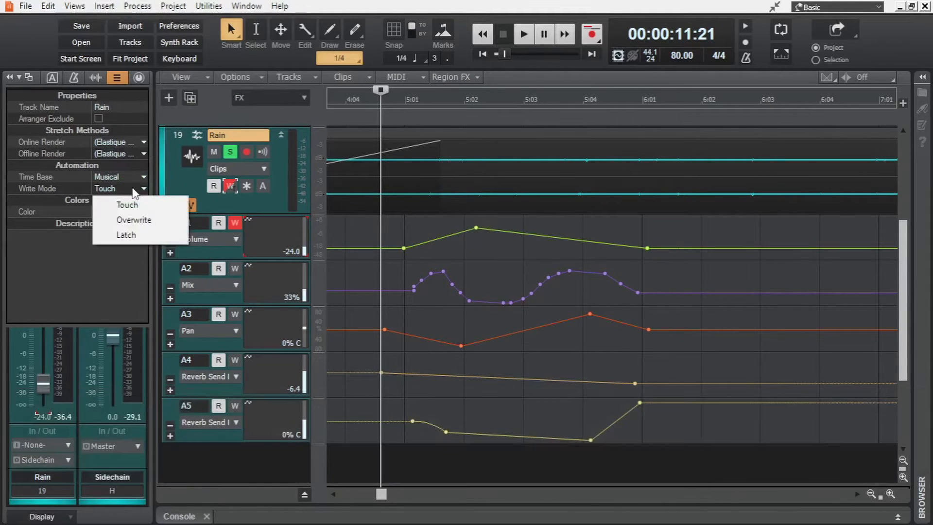
left_click(142, 220)
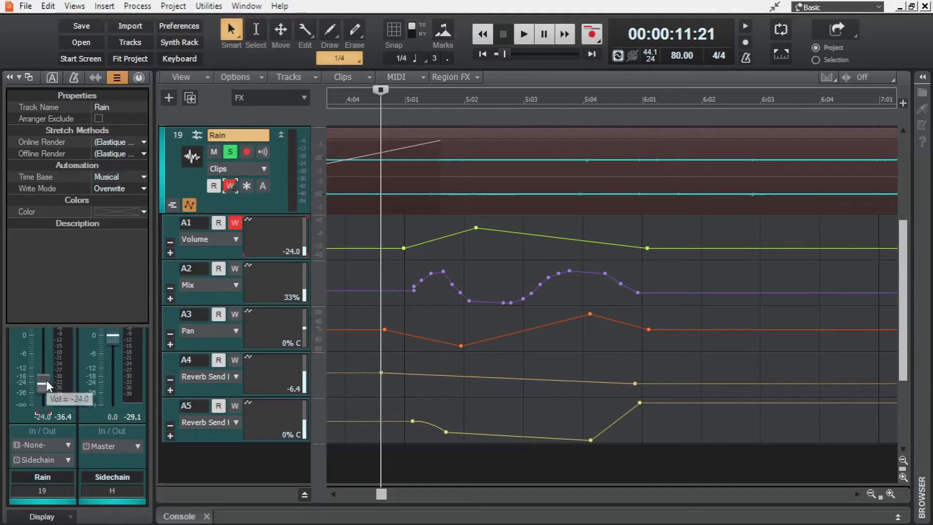
key("space")
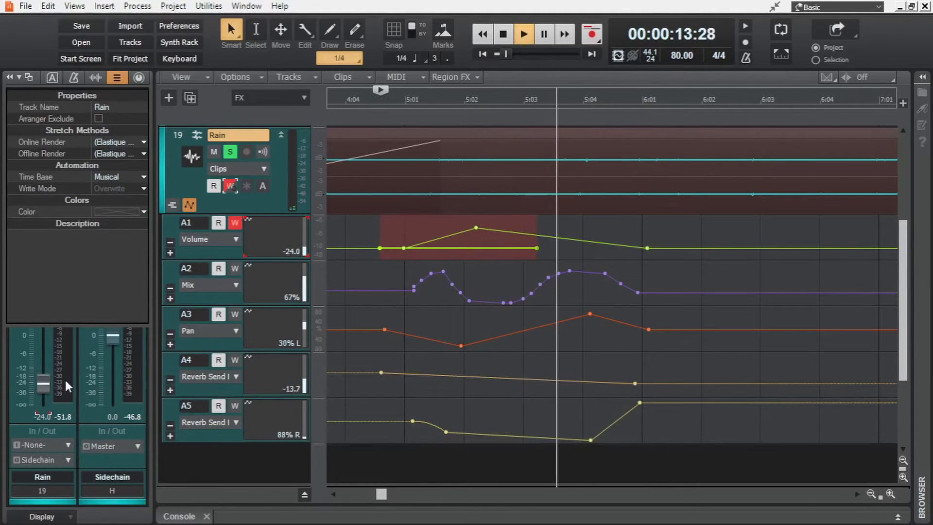
left_click_drag(43, 384, 43, 361)
key("space")
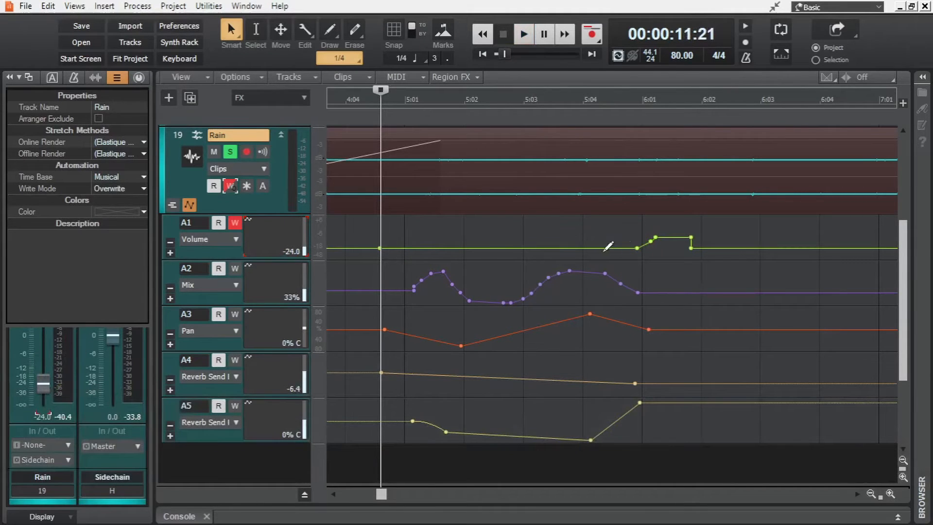
mouse_move(636, 251)
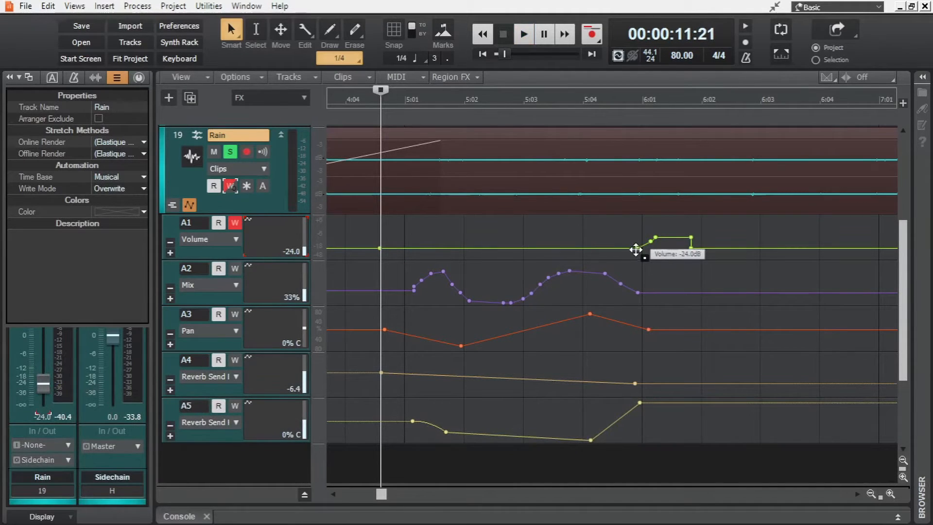
key("ctrl+z")
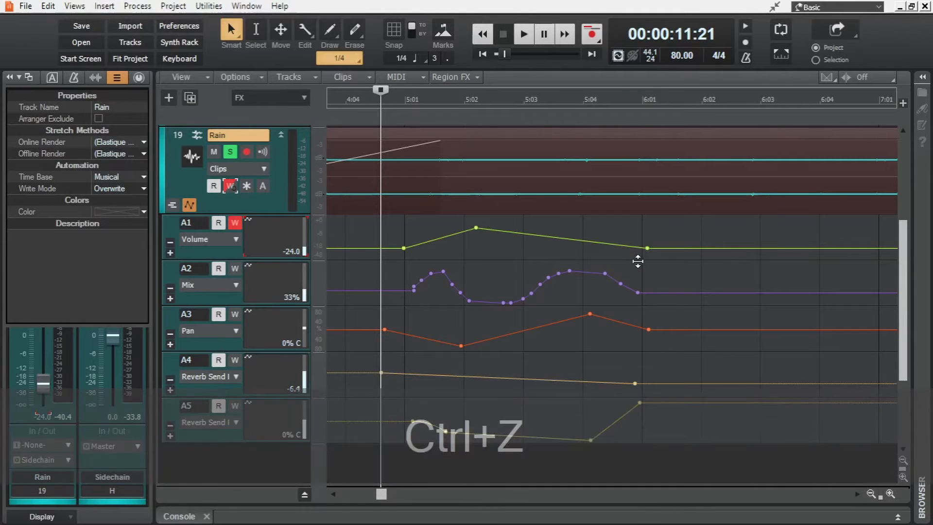
- Set Rain's automation write mode to Latch, record a brief volume fader move while playing past bar 6, and undo the recording
left_click(129, 190)
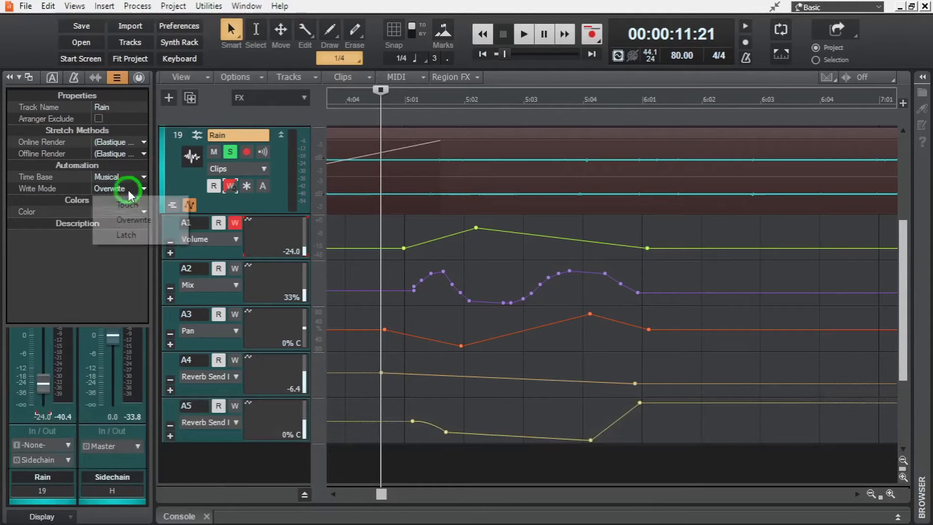
left_click(135, 235)
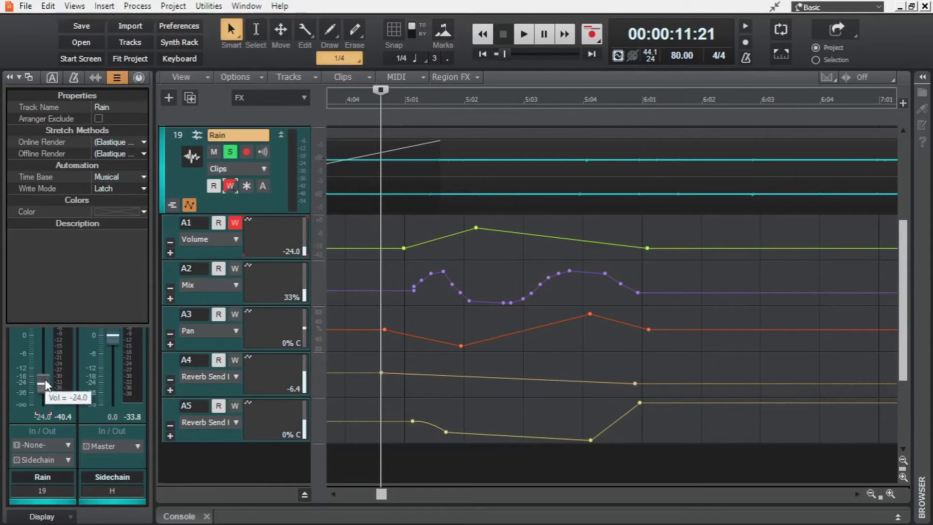
key("space")
mouse_move(43, 380)
left_mouse_down()
mouse_move(67, 360)
mouse_move(67, 376)
left_mouse_up()
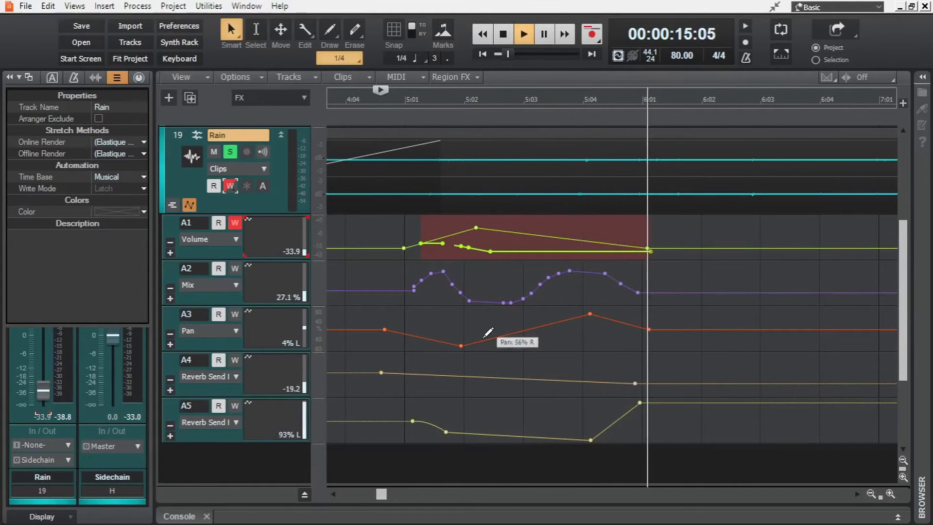
key("space")
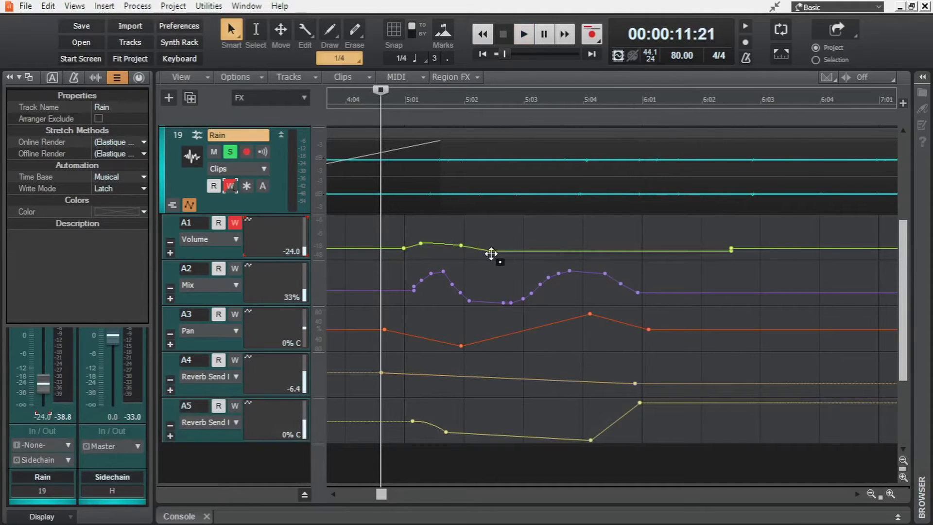
key("ctrl+z")
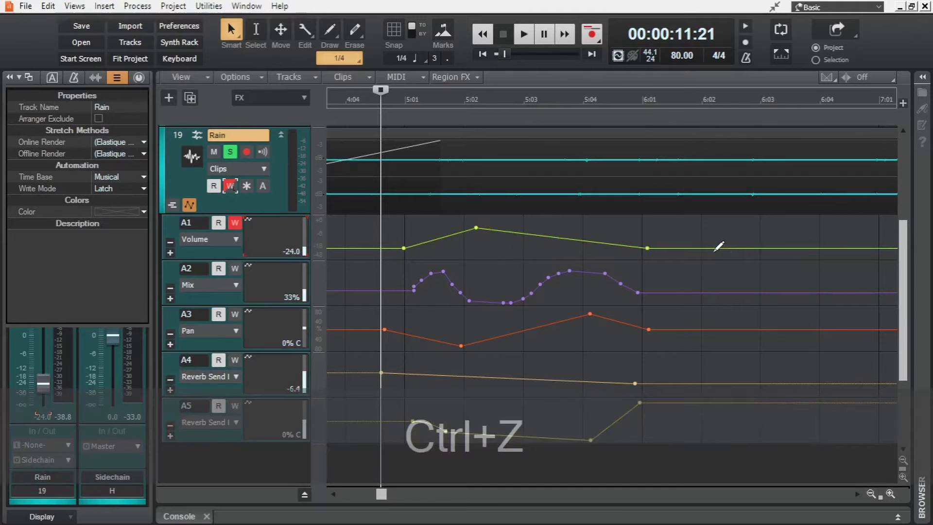
- Set Rain's automation write mode back to Touch, hide the track properties, and turn off the track's automation writing
left_click(127, 188)
left_click(134, 206)
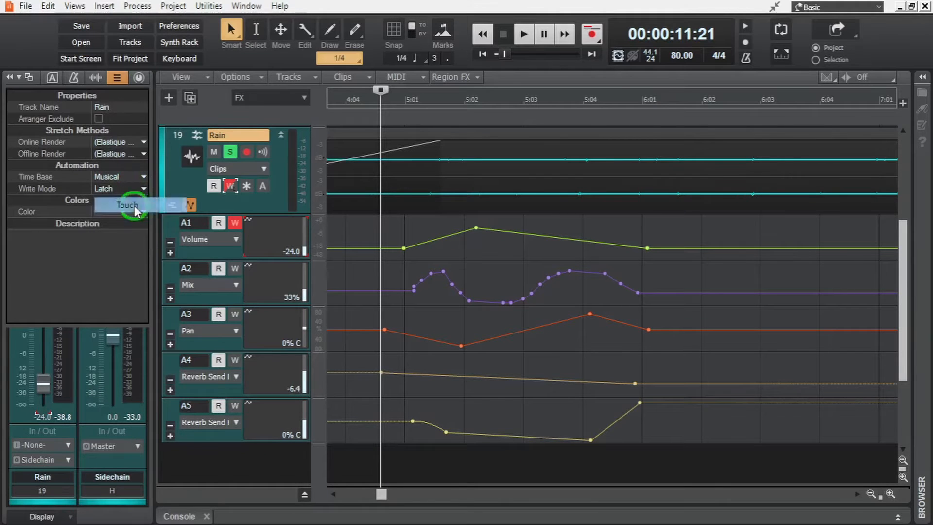
left_click(119, 79)
left_click(231, 186)
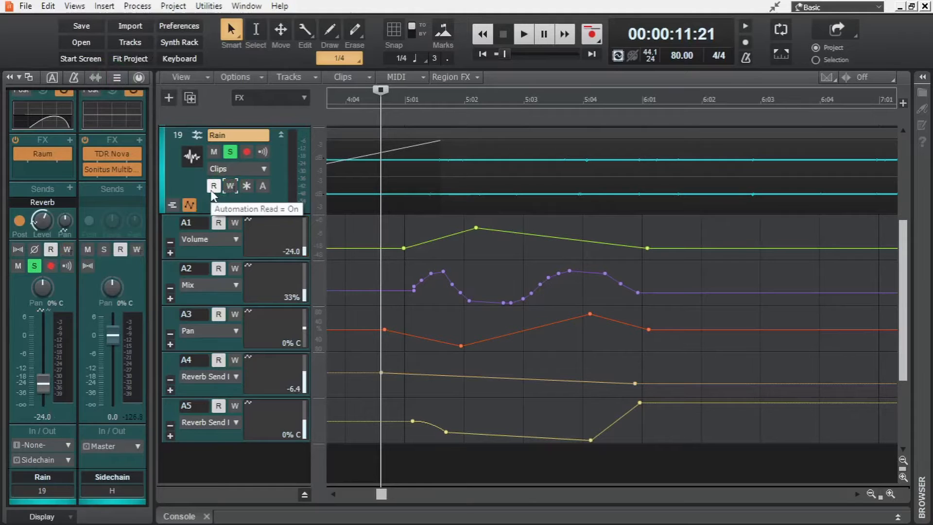
- Switch off automation reading on the Rain track, play a passage to hear it without envelopes, and switch reading back on
left_click(212, 188)
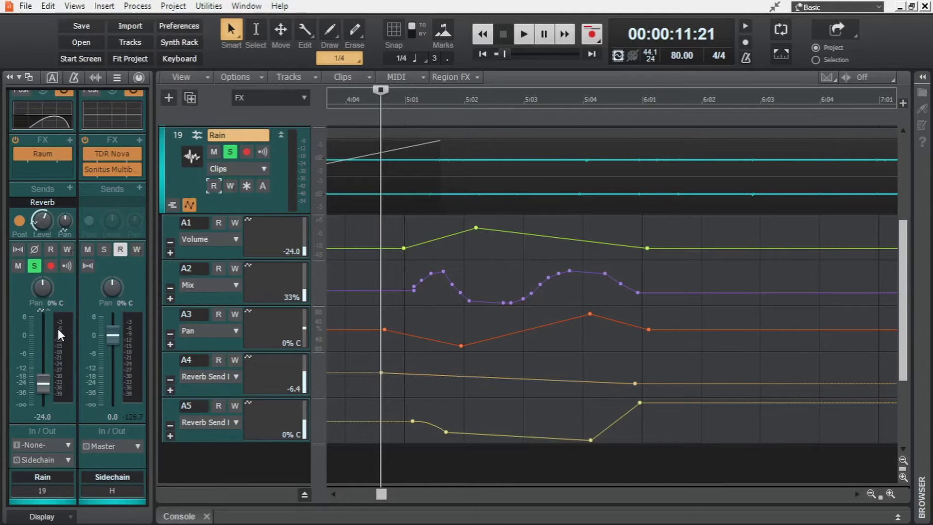
key("space")
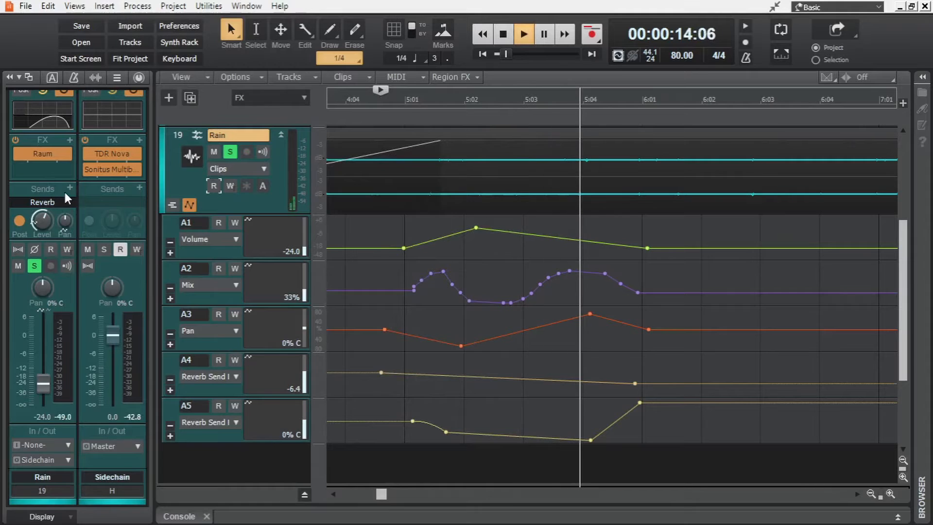
key("space")
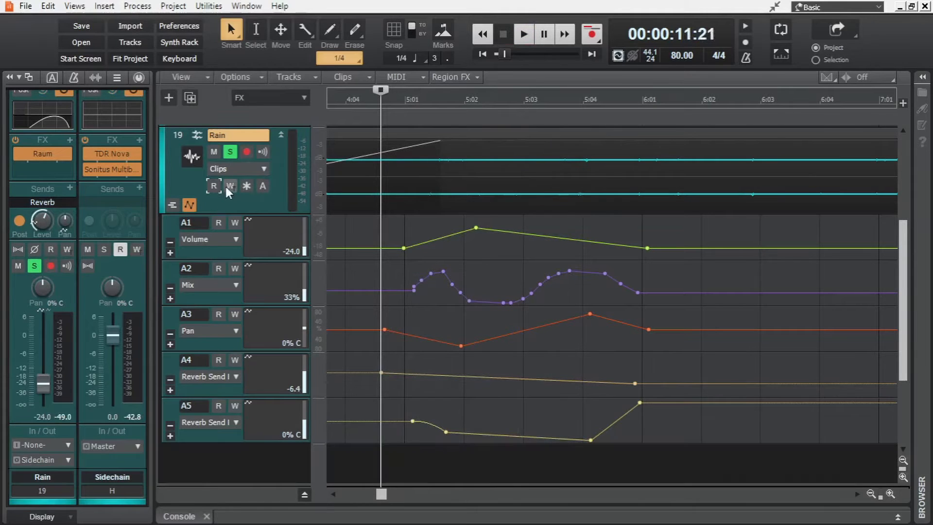
left_click(214, 186)
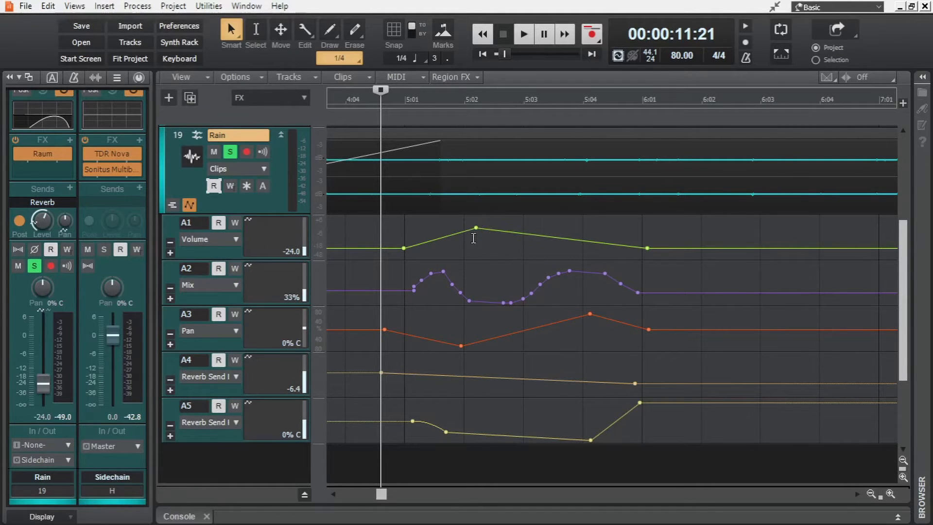
- Show the Mix module in the control bar while keeping the Basic workspace
left_click(845, 8)
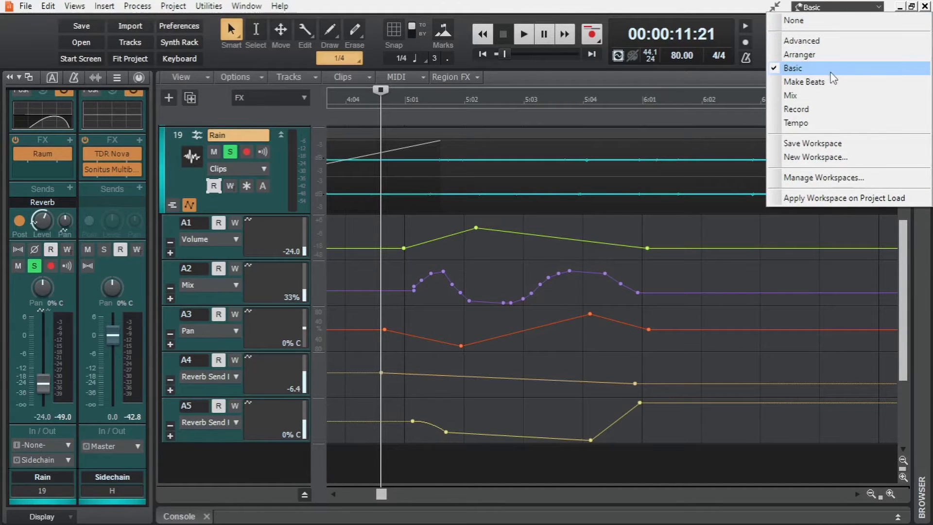
left_click(852, 77)
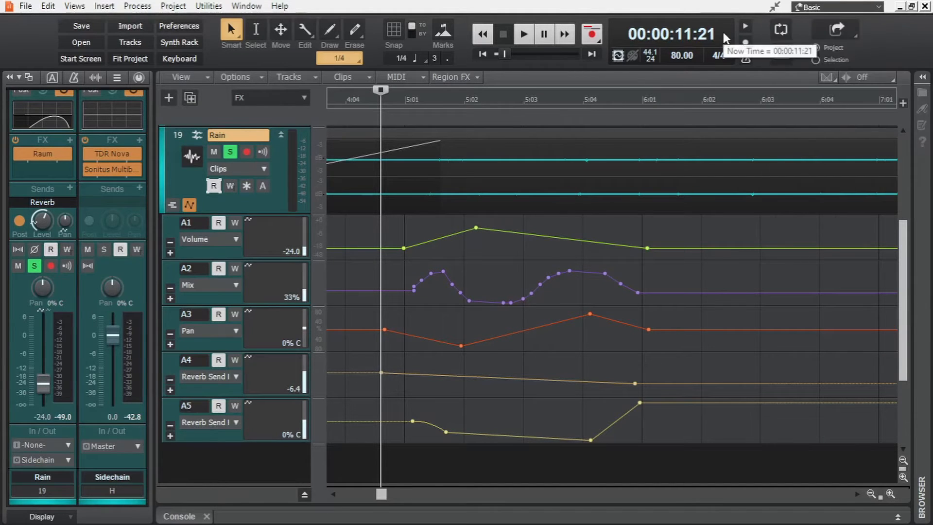
right_click(891, 41)
mouse_move(885, 48)
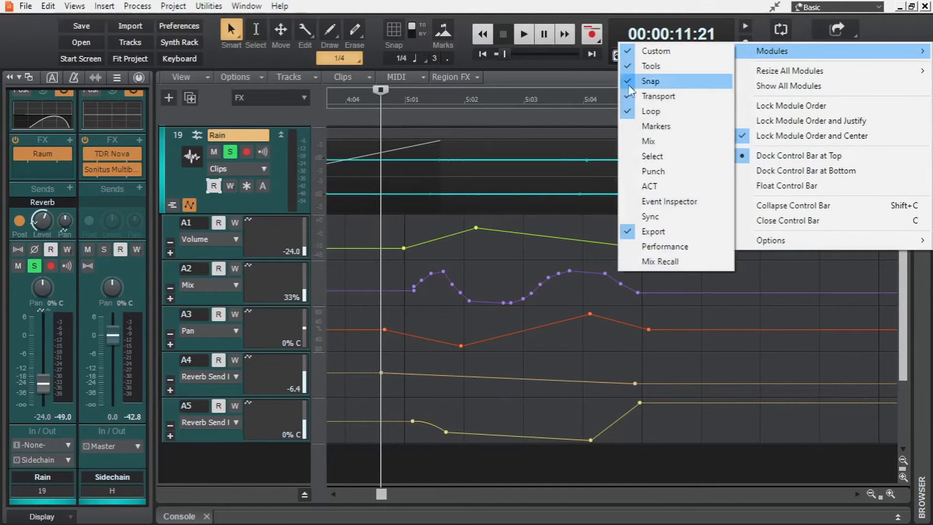
left_click(648, 141)
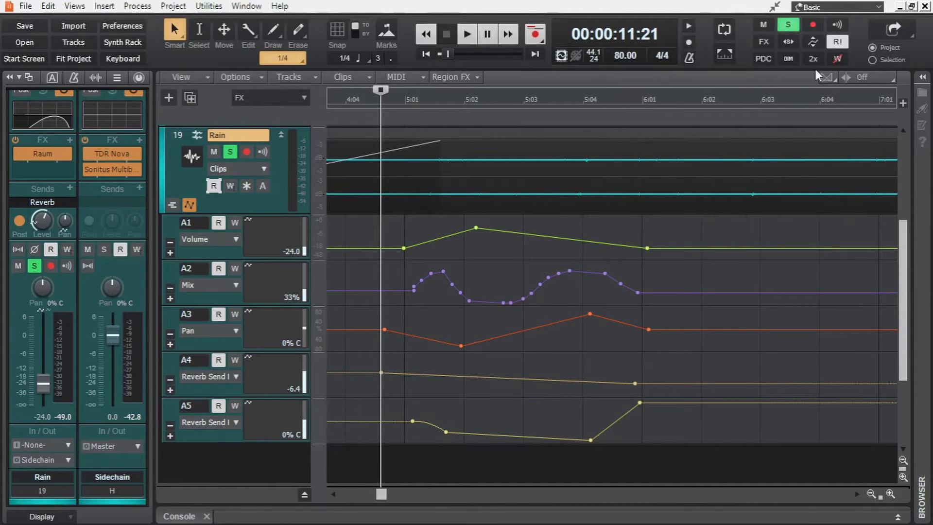
- Toggle automation reading off and on globally, and arm writing on Rain's Mix (A2) and Reverb Send (A4) lanes before clearing all write arming
left_click(843, 46)
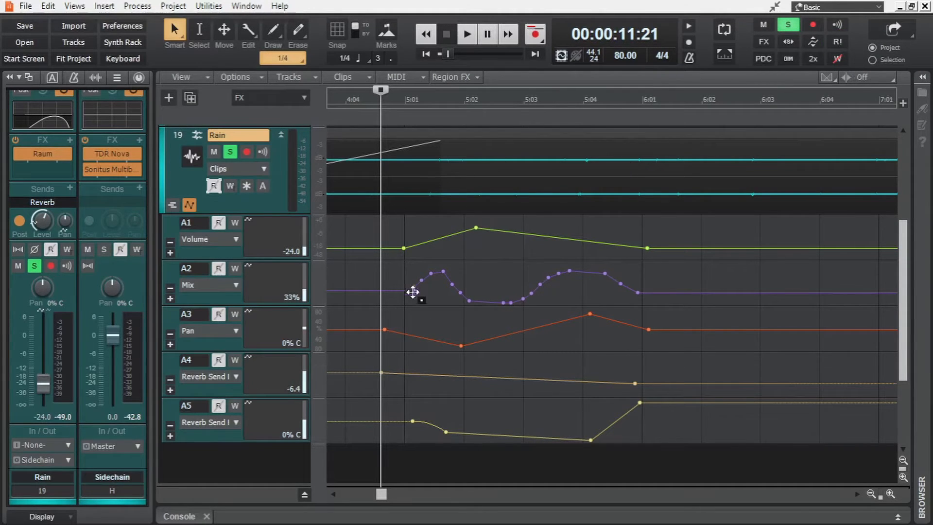
left_click(842, 41)
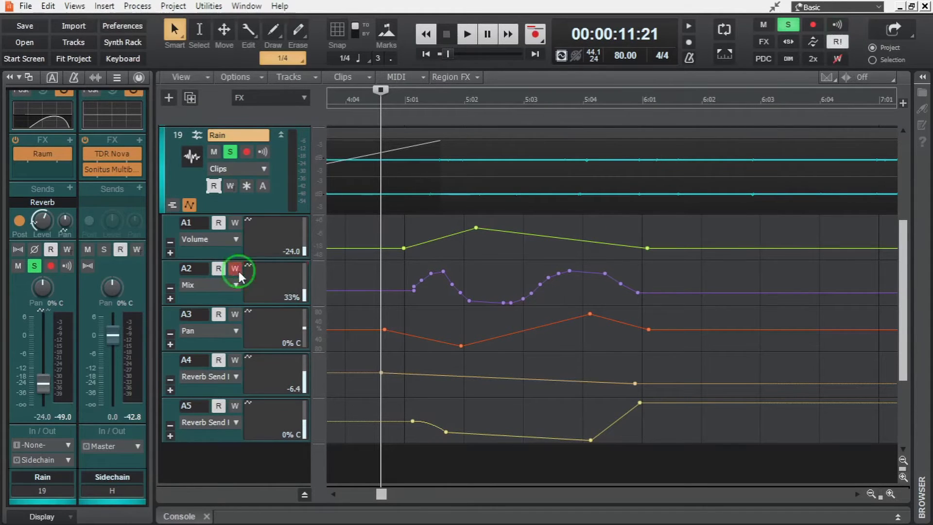
left_click(232, 362)
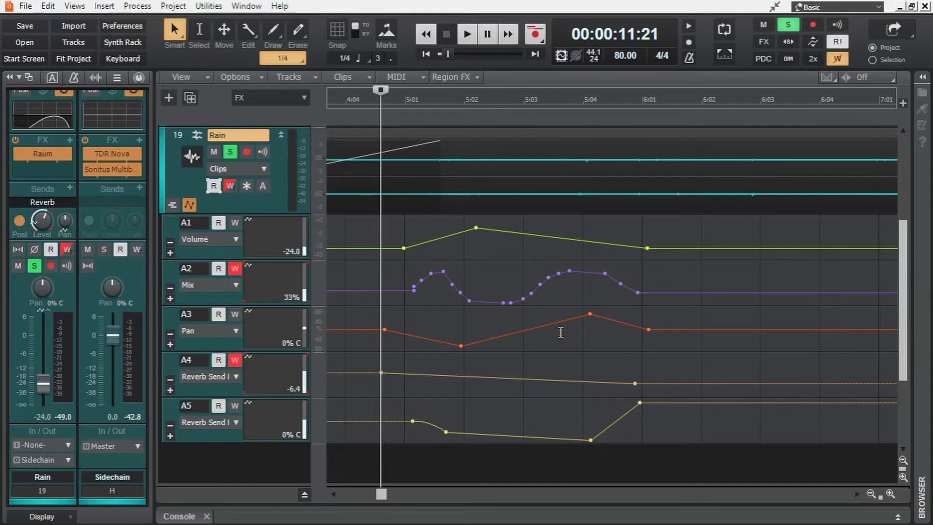
left_click(845, 57)
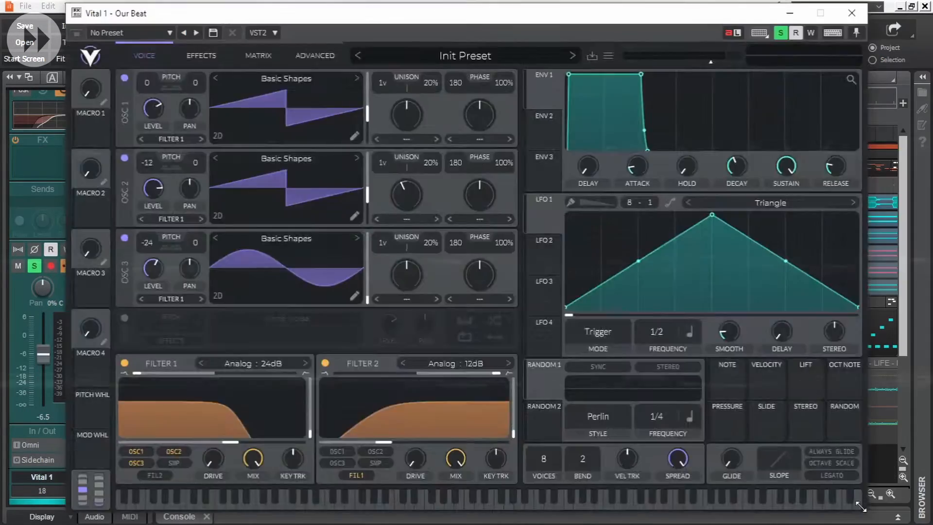
- Shrink and reposition the Vital 1 synth window and collapse the Inspector so the track list stays in view
left_click_drag(861, 506, 458, 272)
left_click_drag(254, 19, 556, 25)
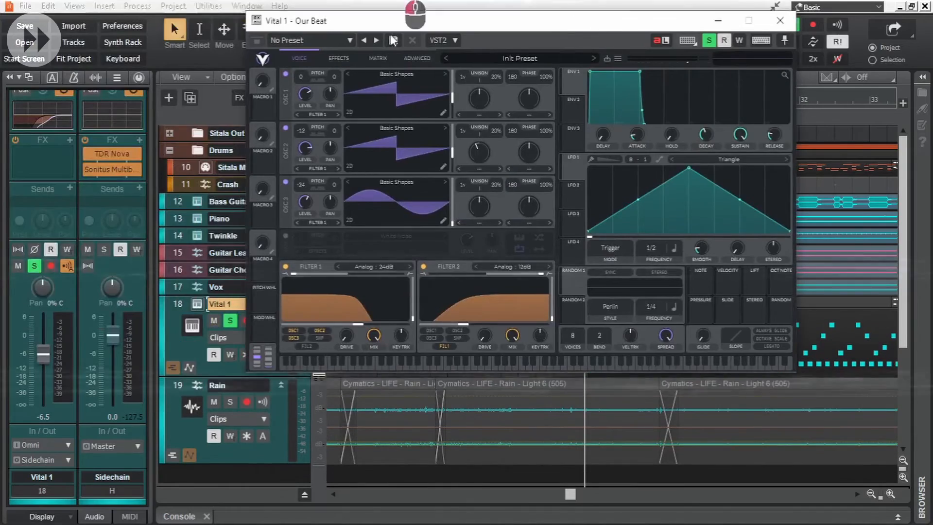
left_click_drag(393, 40, 467, 32)
left_click_drag(275, 295, 275, 331)
left_click_drag(467, 28, 525, 93)
left_click_drag(289, 331, 289, 266)
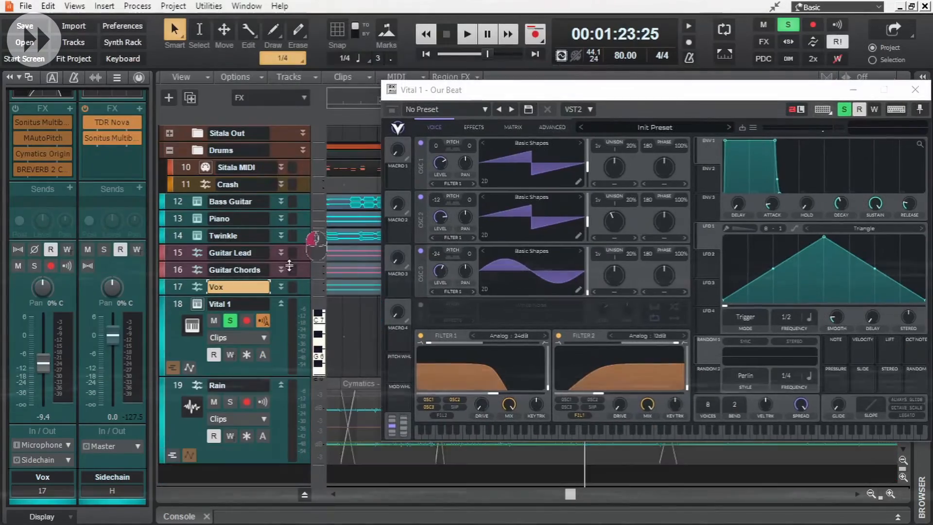
left_click(10, 77)
scroll(272, 340, "right", 4)
left_click_drag(475, 94, 482, 81)
- Audition the Vital 1 part, enable automation writing in the synth window, and record a downward Filter 1 cutoff move during playback
key("space")
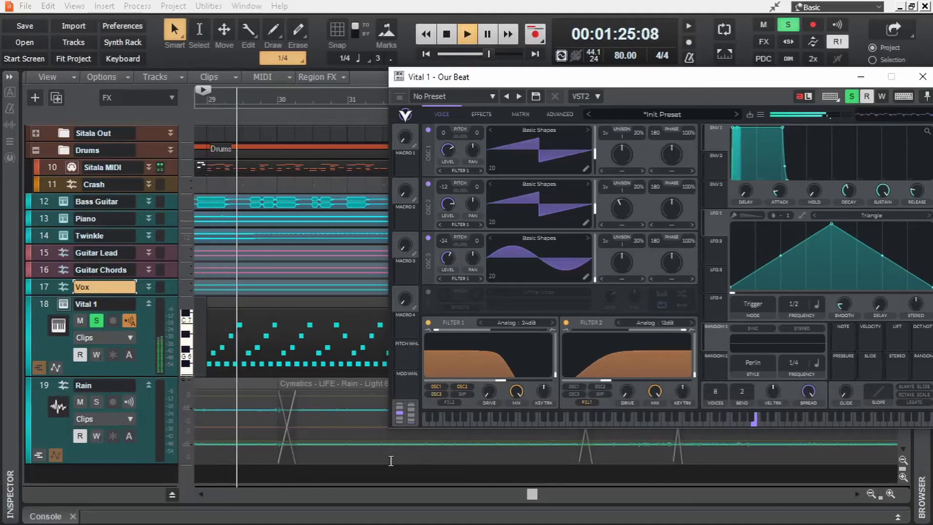
key("space")
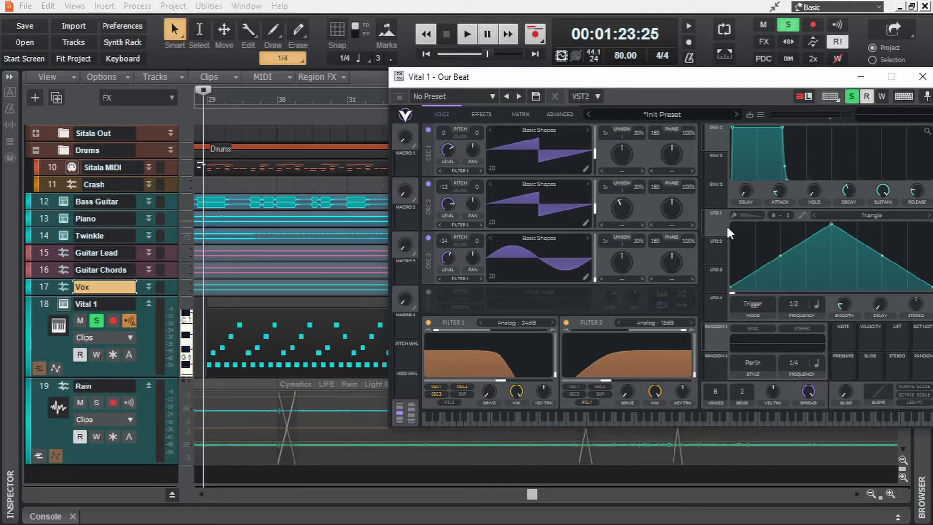
left_click(881, 96)
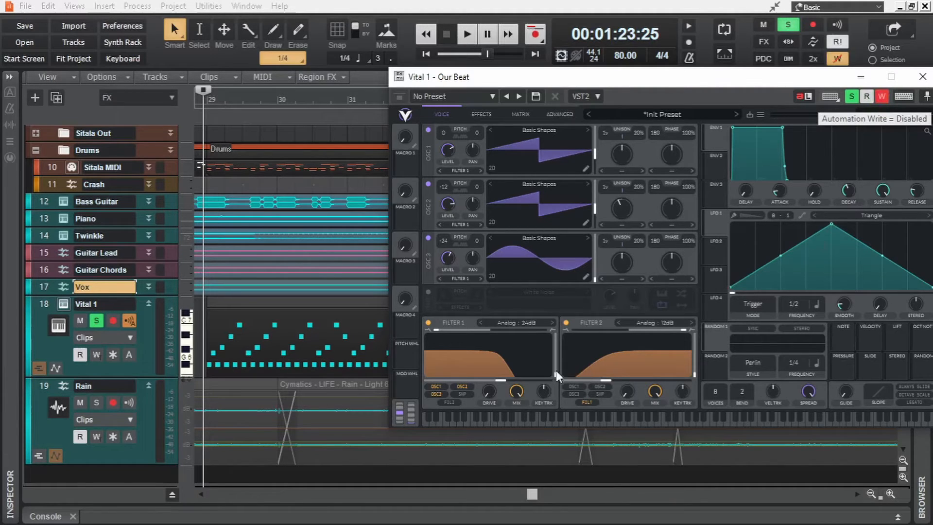
key("space")
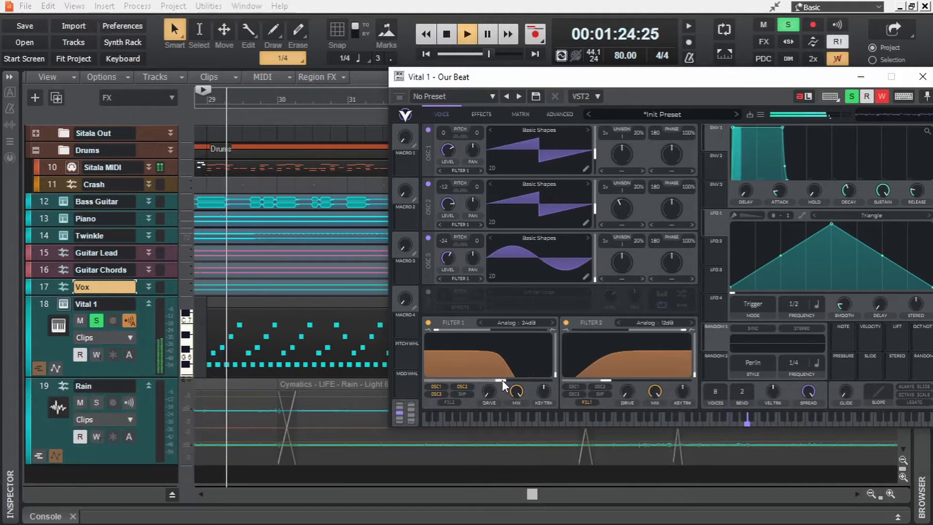
left_click_drag(502, 380, 481, 378)
key("space")
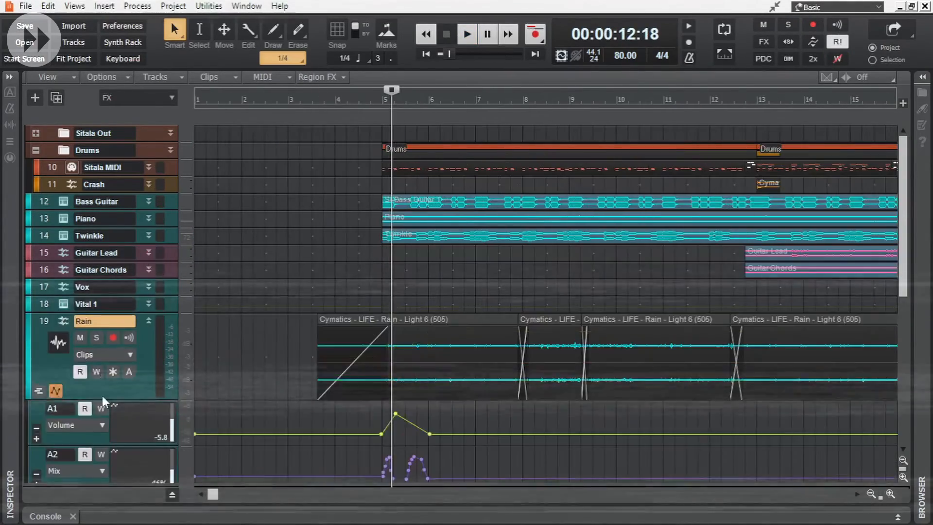
- Undo a trial edit on Rain's Volume envelope, and move its peak node later, between 5:02 and 5:03, at about 4.1 dB
scroll(619, 450, "down", 5)
scroll(618, 450, "up", 3)
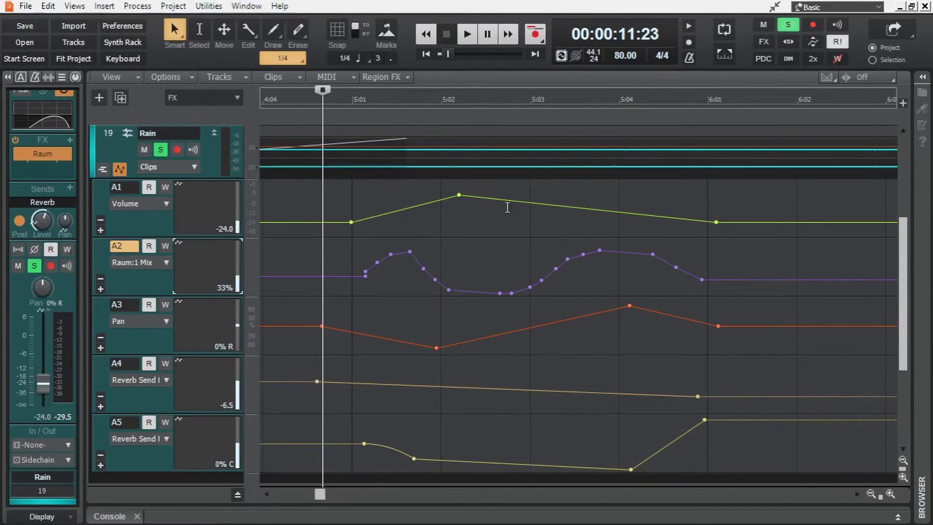
mouse_move(502, 198)
left_mouse_down()
mouse_move(502, 208)
mouse_move(529, 214)
mouse_move(614, 197)
left_mouse_up()
key("ctrl+z")
key("ctrl+z")
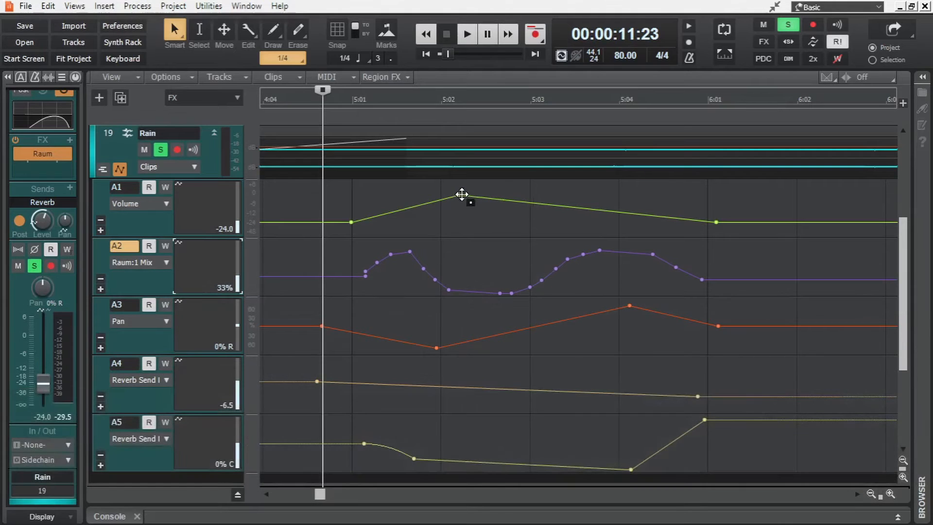
left_click_drag(462, 194, 480, 187)
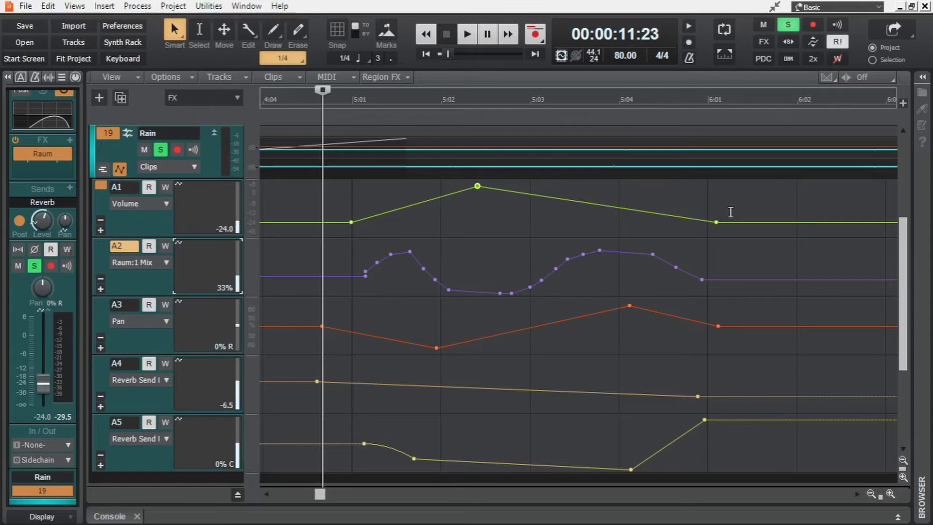
- Select the area from just before 5:03 to past 6:01 across lanes A1 to A4, shift the selected automation, and undo the shift
left_click_drag(730, 212, 477, 413)
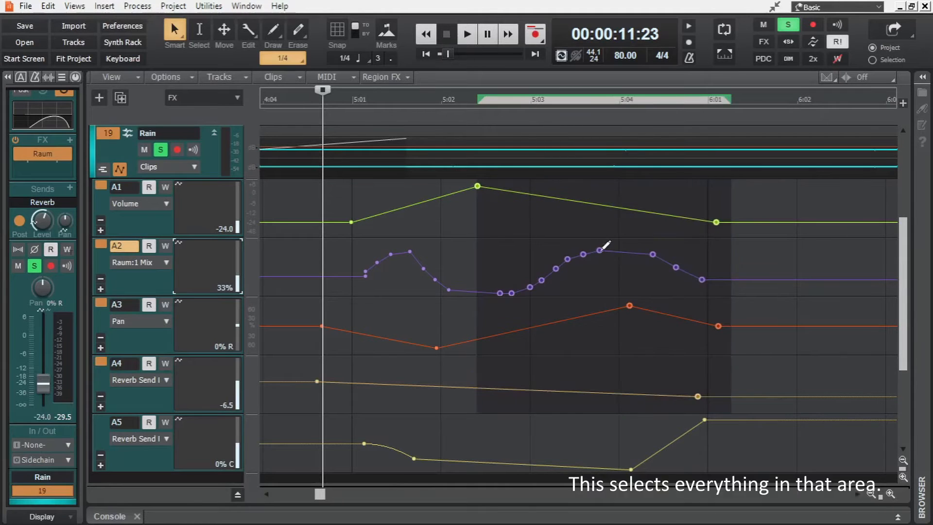
left_click_drag(598, 250, 624, 251)
key("ctrl+z")
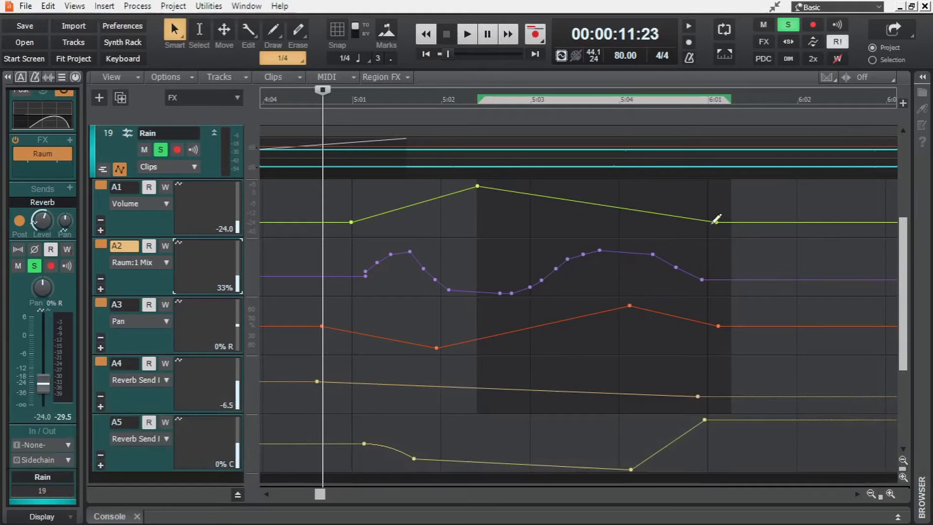
- Select only the nodes in the later part of the Volume, Mix and Pan lanes, move them together, and undo the move
left_click_drag(760, 199, 506, 353)
mouse_move(629, 305)
left_mouse_down()
mouse_move(630, 325)
mouse_move(627, 302)
left_mouse_up()
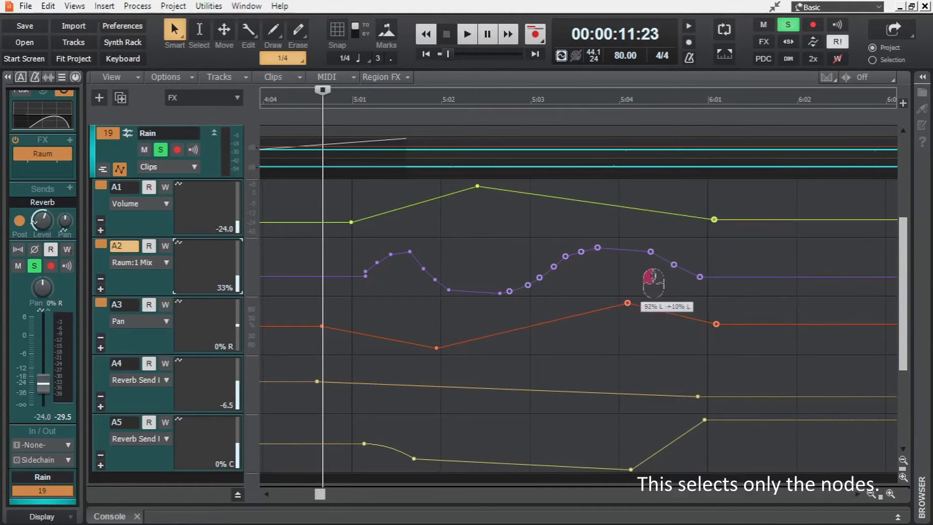
key("ctrl+z")
- Enable snapping at 1/4, move the Volume envelope's peak node to 5:02, and disable snapping
left_click(336, 31)
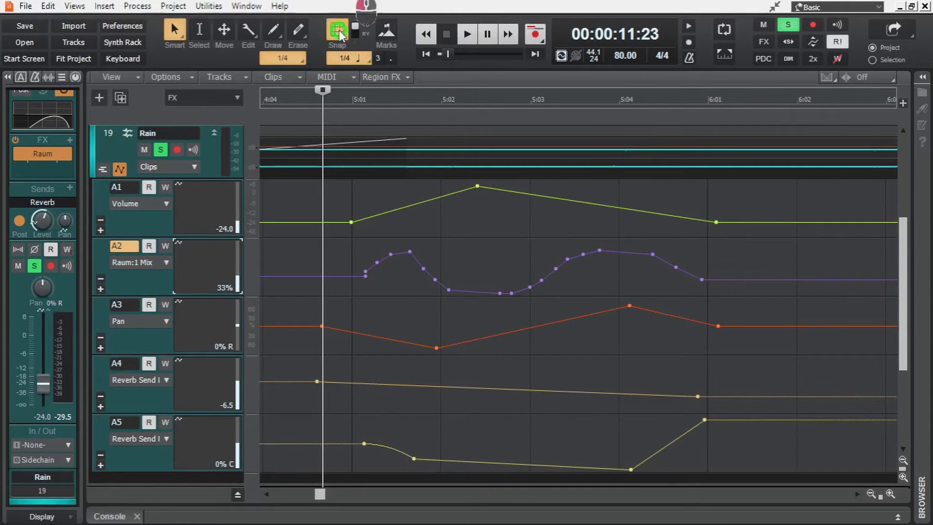
left_click(478, 187)
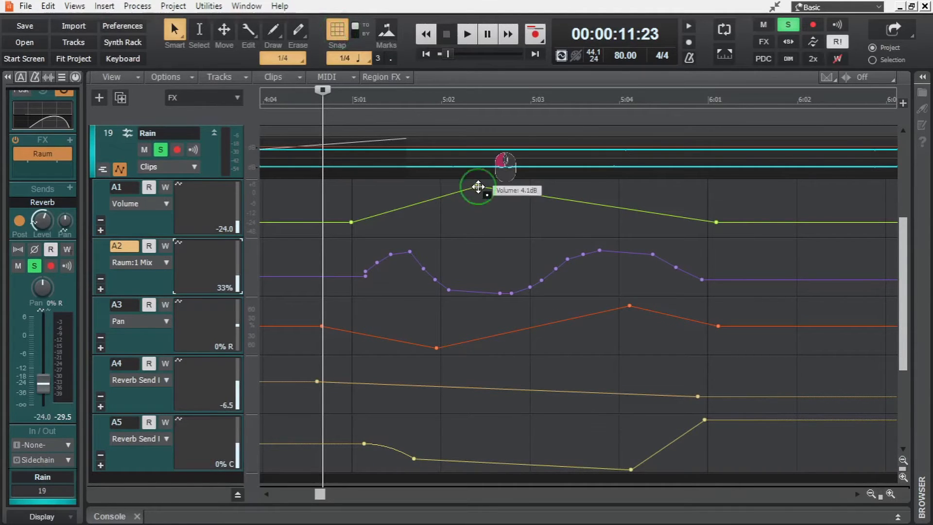
left_click_drag(478, 187, 441, 188)
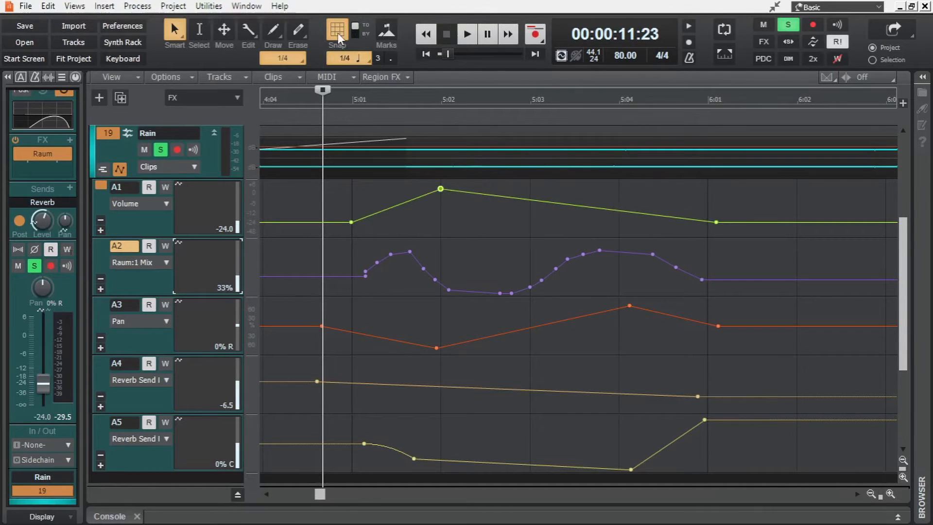
key("n")
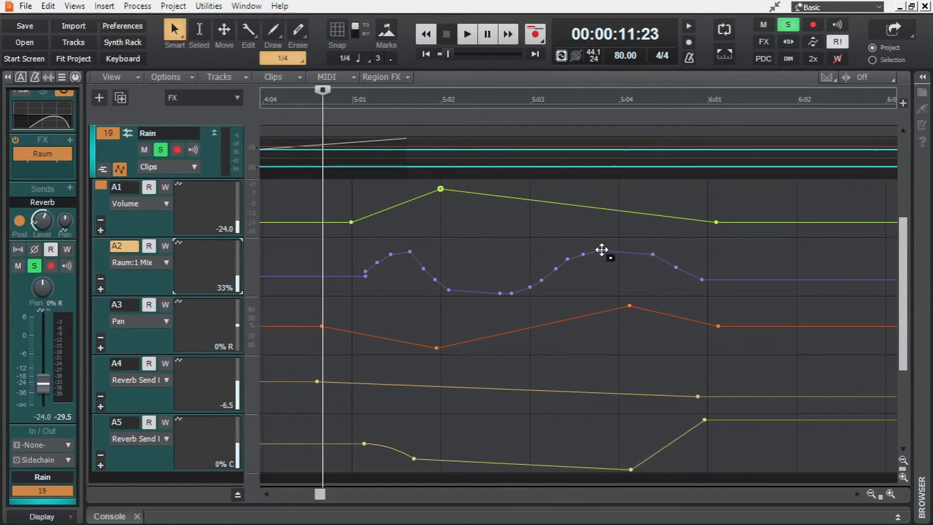
- Lower the Mix node near 5:04 to 33%, and move the Volume envelope's last node earlier and lower, to before 6:01
left_click_drag(601, 249, 605, 278)
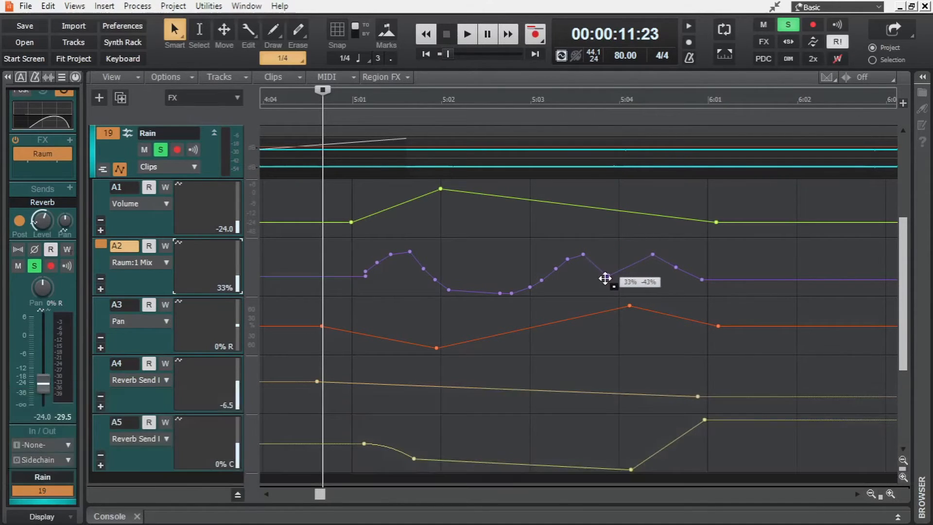
left_click(717, 222, "shift")
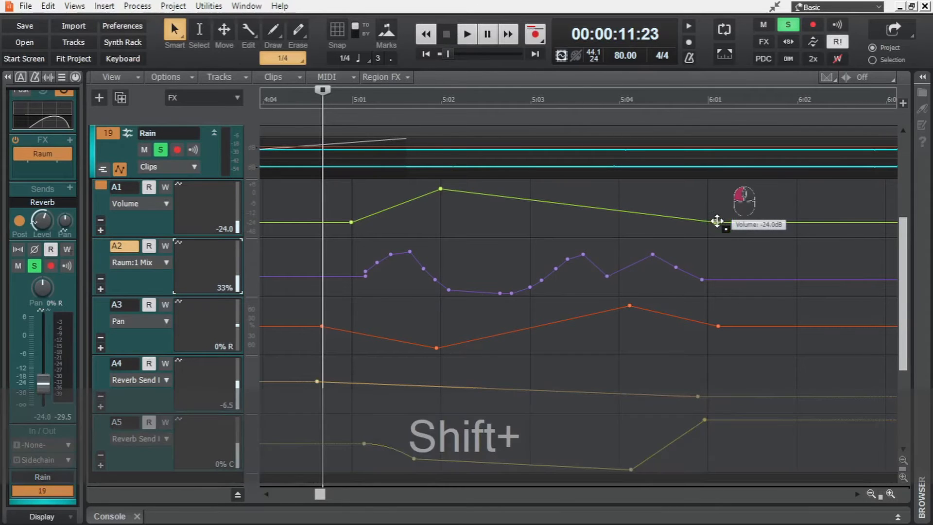
left_click_drag(717, 222, 688, 234)
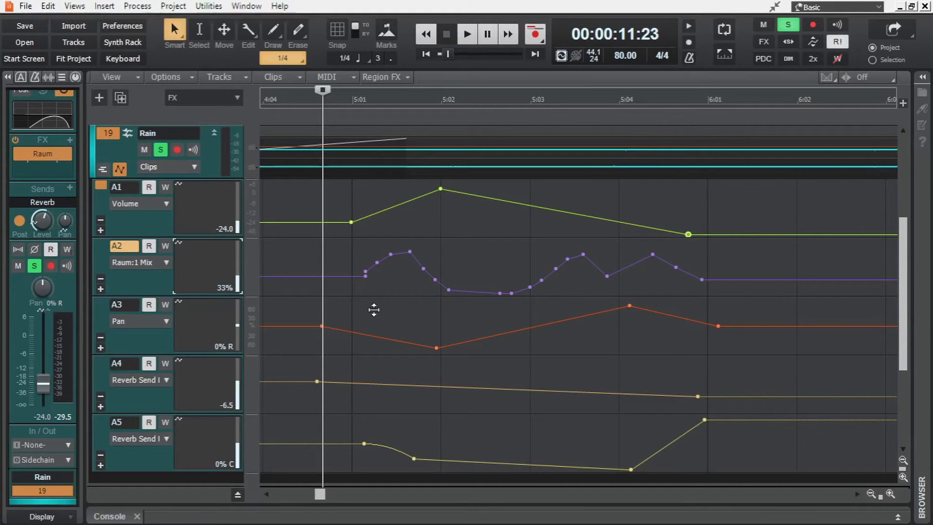
- Shift the whole Pan envelope up to start at about 41% L, and lower the section between its first two nodes to start at 8% R
mouse_move(373, 310)
left_mouse_down()
mouse_move(371, 352)
mouse_move(402, 254)
mouse_move(431, 280)
mouse_move(439, 270)
mouse_move(420, 299)
left_mouse_up()
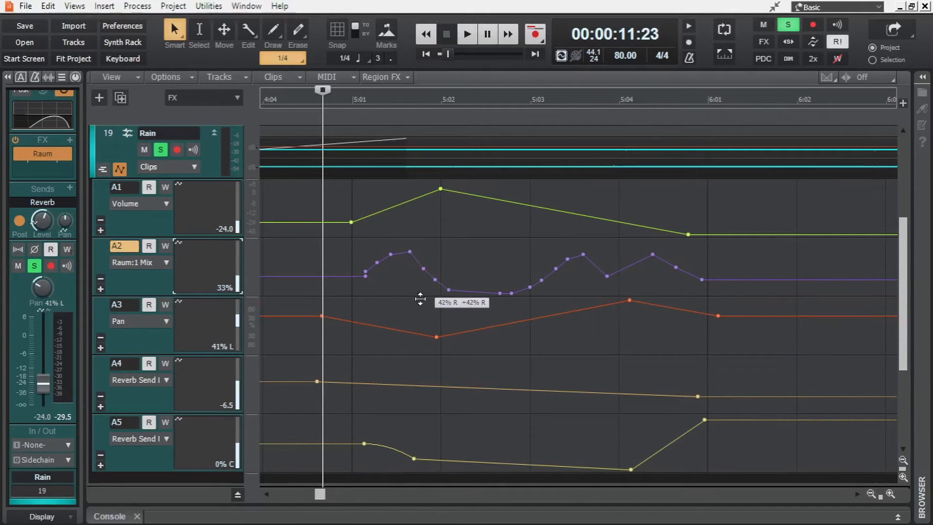
left_click(396, 298)
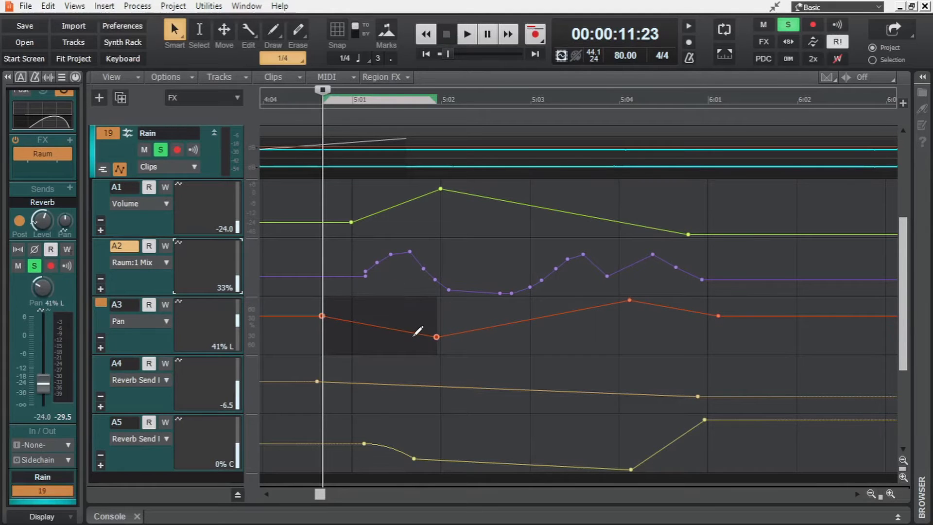
left_click_drag(388, 305, 421, 296)
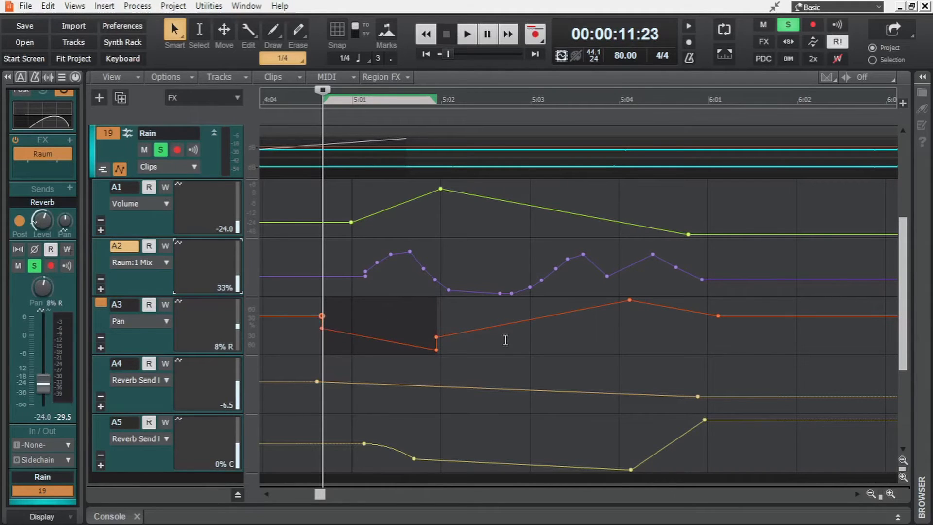
- Lower the Pan section around 5:03 to start at 100% R, and lower the segment from just after 5:04 to past 6:01, then its first node further
left_click_drag(496, 340, 562, 345)
left_click_drag(528, 316, 529, 343)
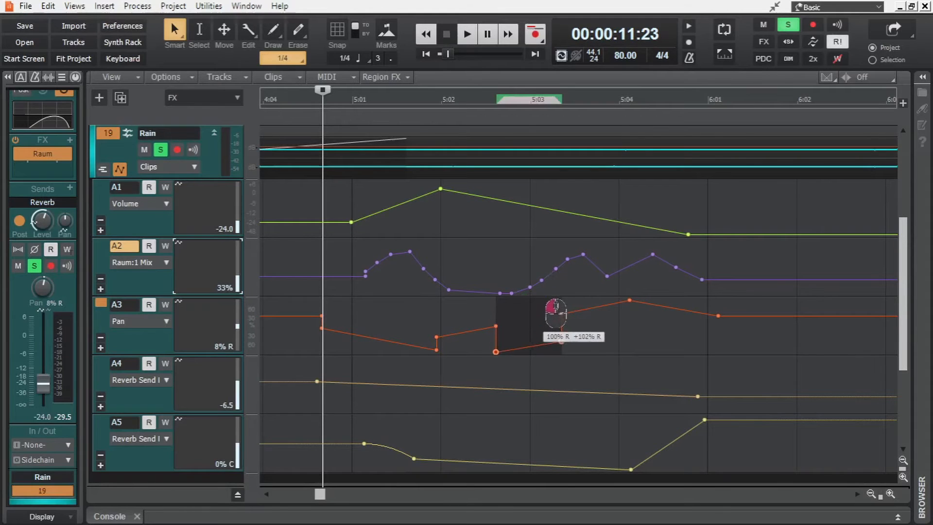
left_click_drag(555, 314, 556, 316)
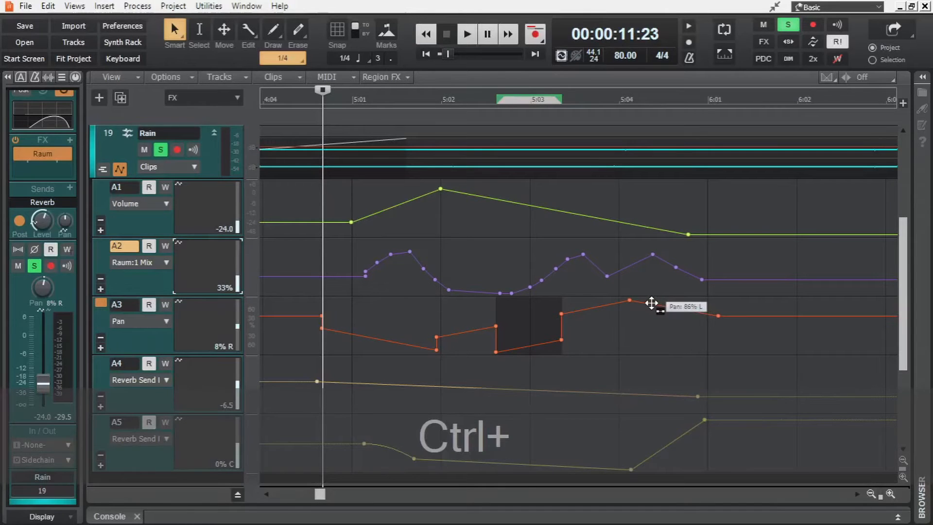
mouse_move(652, 303)
left_mouse_down()
mouse_move(651, 328)
mouse_move(646, 318)
left_mouse_up()
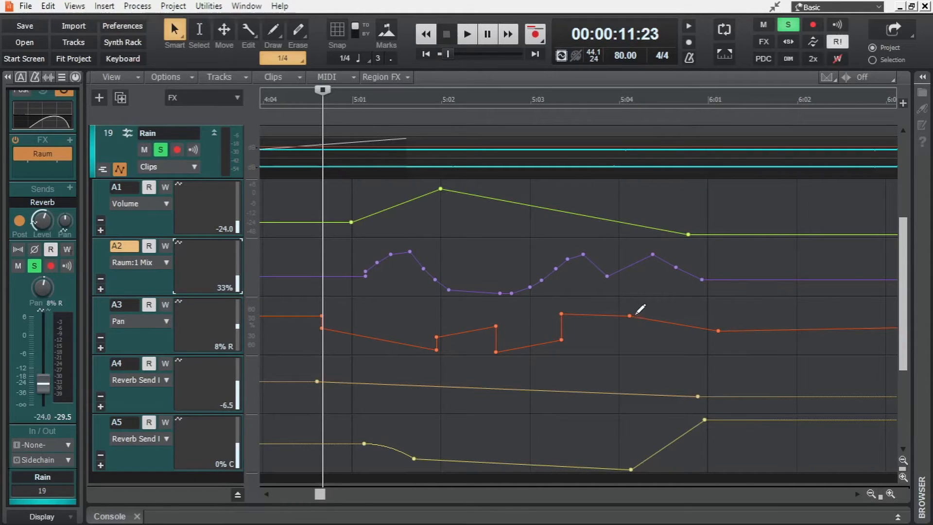
left_click_drag(630, 315, 629, 326)
- Add two nodes to the Volume envelope: a dip to -INF at 5:03 and a high peak at 5:04
left_click_drag(530, 206, 530, 238)
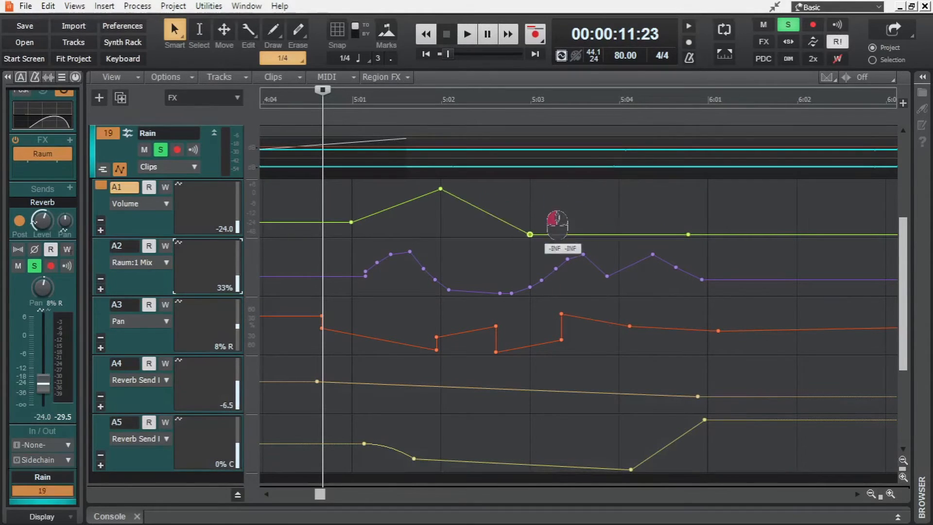
left_click_drag(620, 234, 620, 186)
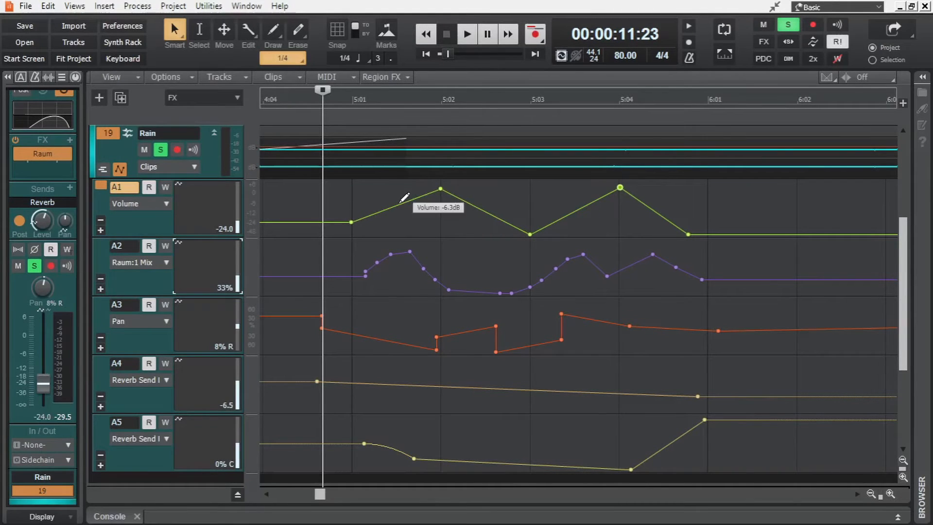
- Shape the Volume segments: Jump between 5:01 and 5:02, Fast Curve between 5:03 and 5:04, and Slow Curve after 5:04
right_click(404, 197)
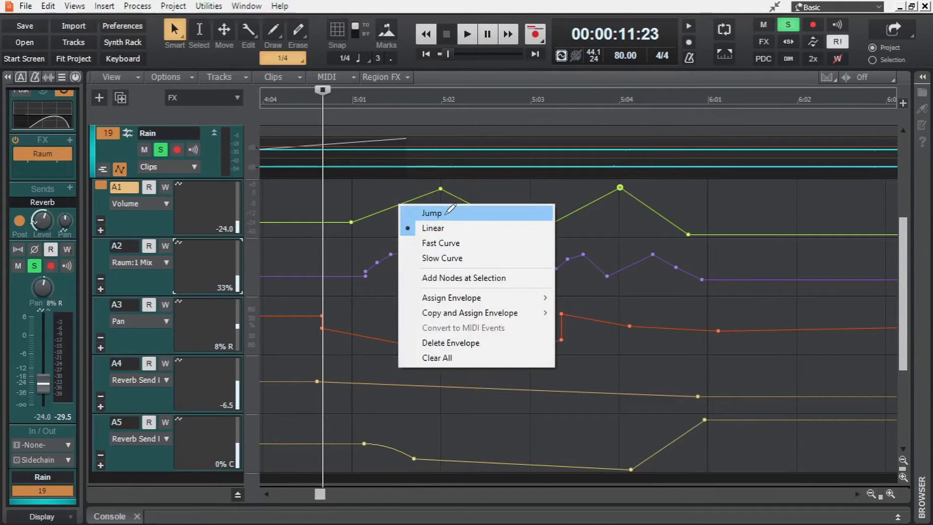
left_click(447, 212)
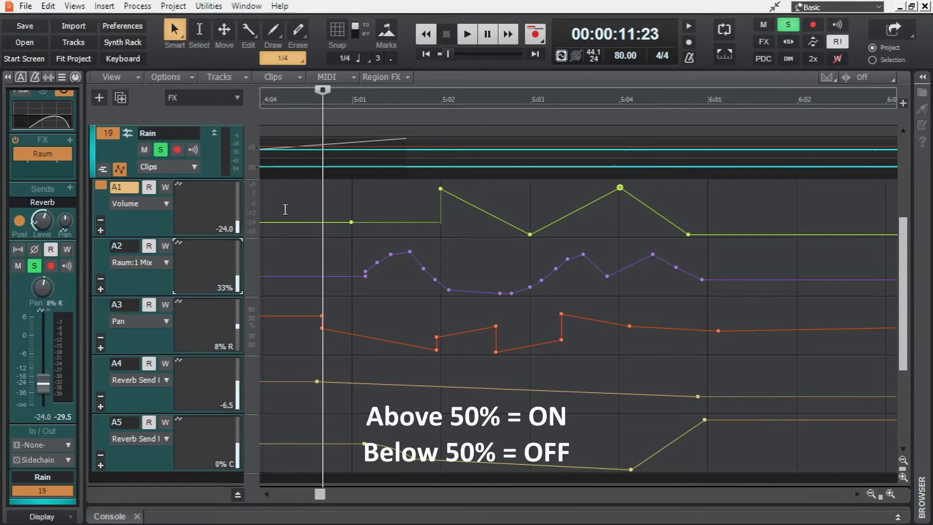
right_click(486, 212)
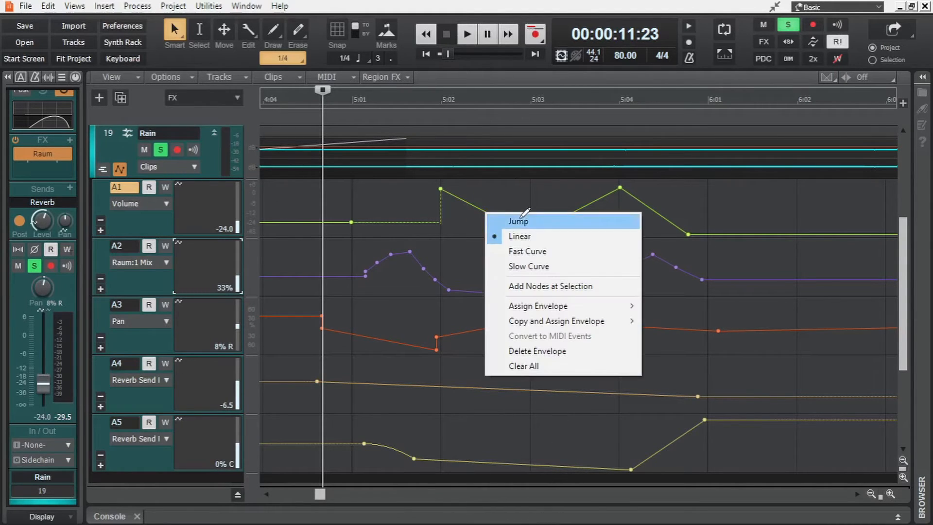
right_click(593, 201)
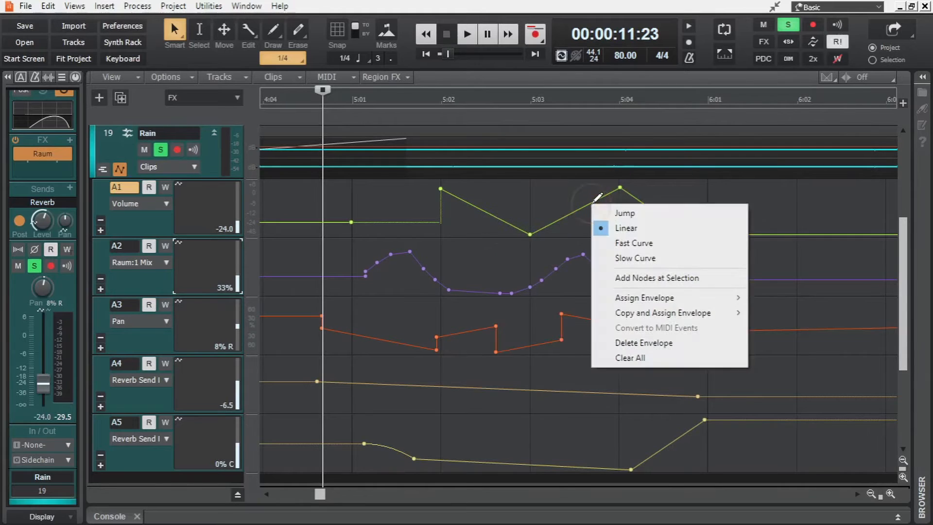
left_click(626, 241)
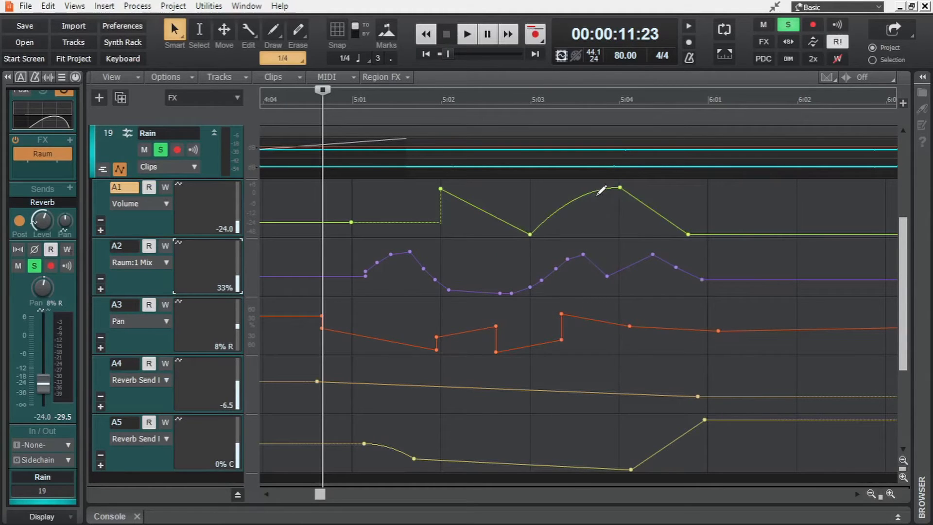
right_click(646, 203)
left_click(680, 260)
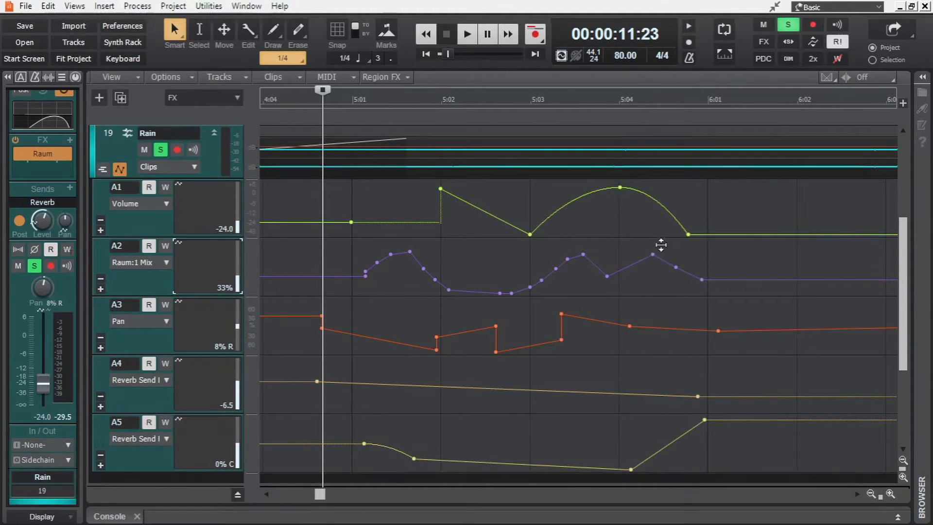
- Add a node to the Volume envelope at the playhead with Add Nodes at Selection
right_click(654, 196)
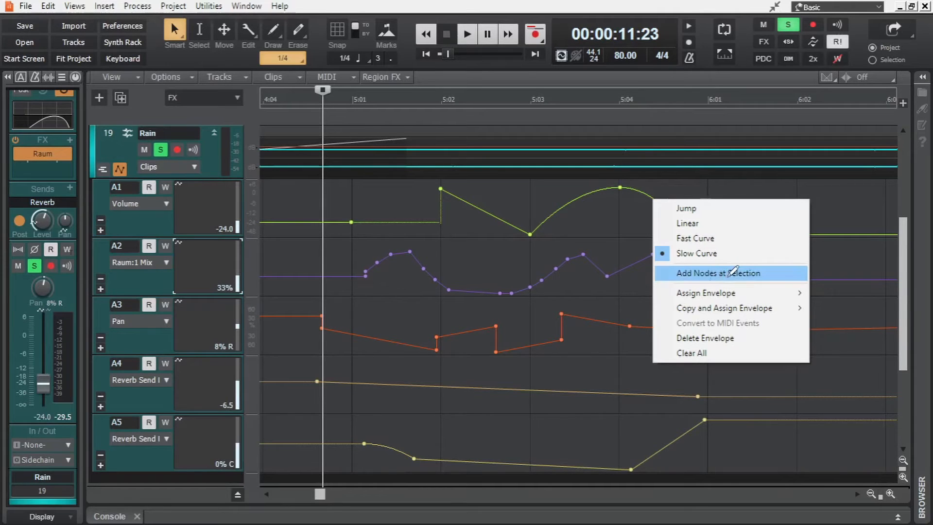
left_click(733, 272)
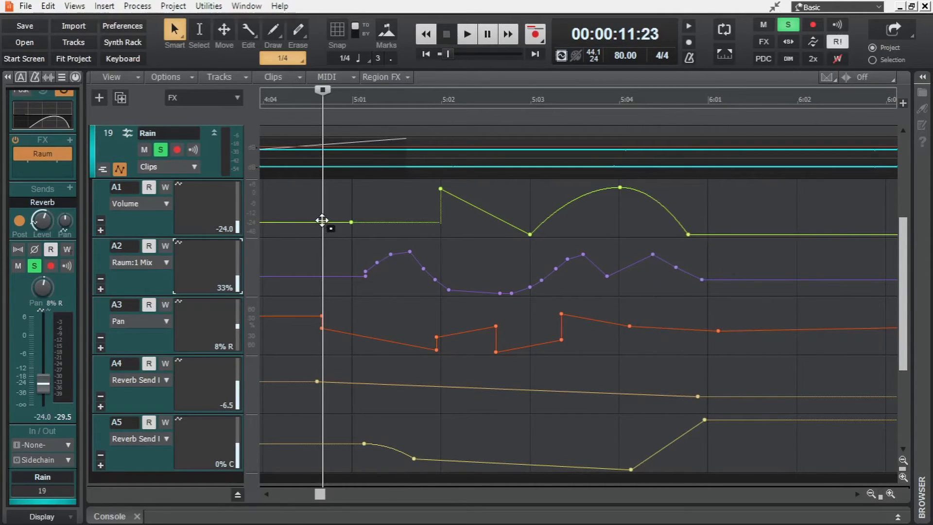
mouse_move(335, 217)
- Reassign the Volume envelope to PC-Track Eq LF Enable and undo the reassignment
right_click(479, 204)
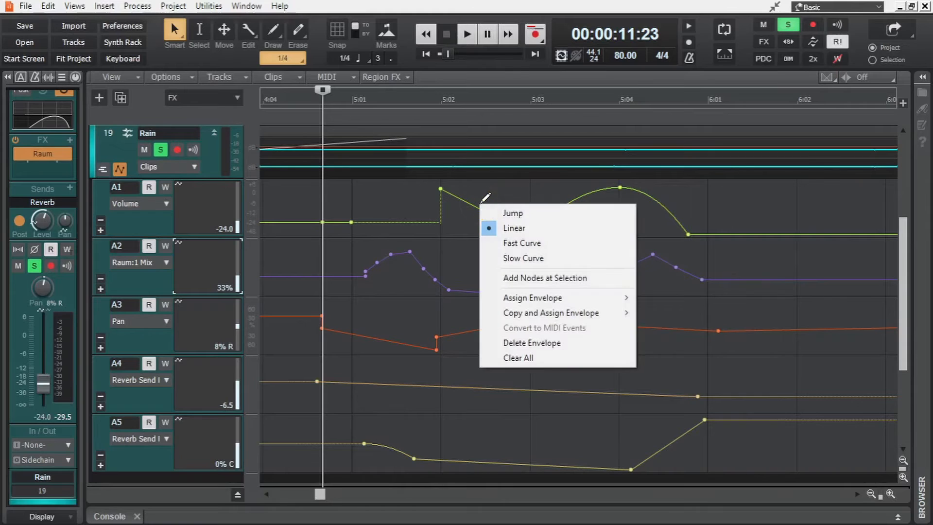
mouse_move(565, 296)
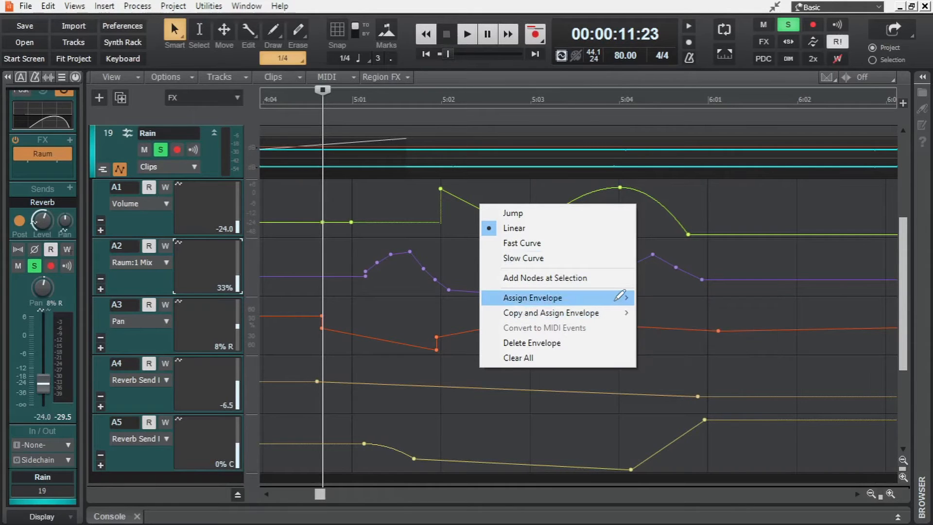
mouse_move(719, 322)
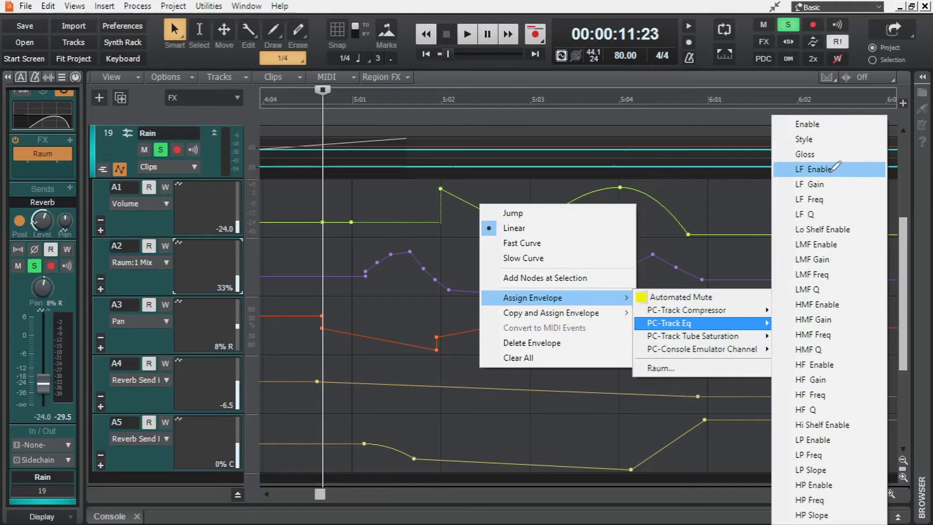
left_click(833, 170)
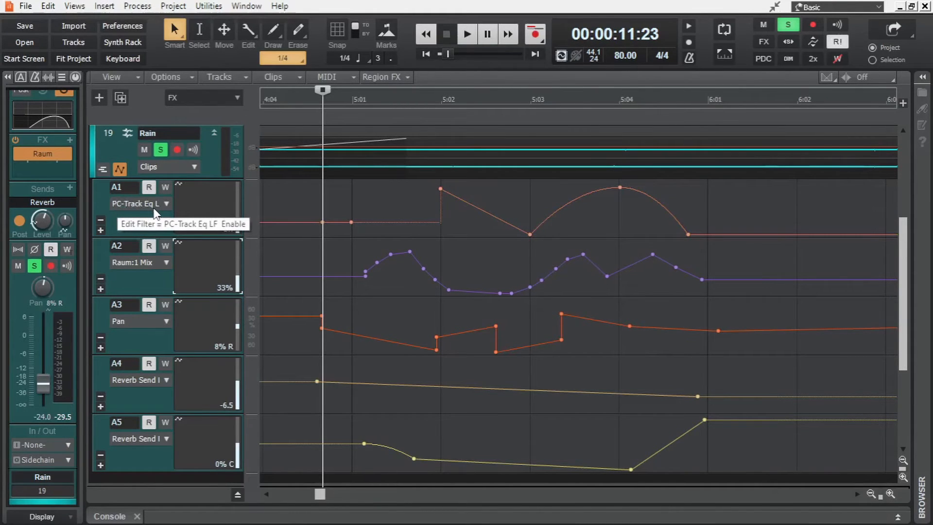
key("ctrl+z")
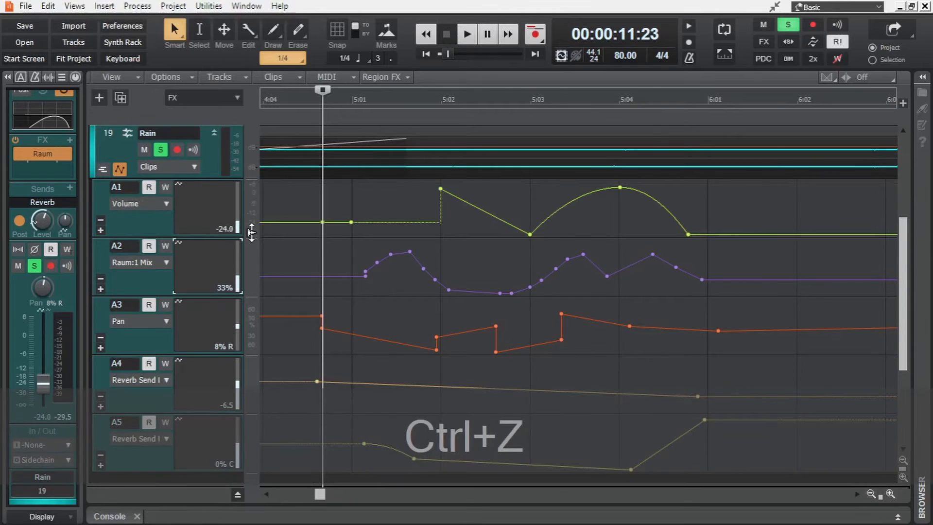
- Copy the Volume envelope and assign the copy to PC-Track Eq Style, and check its new automation lane
right_click(473, 206)
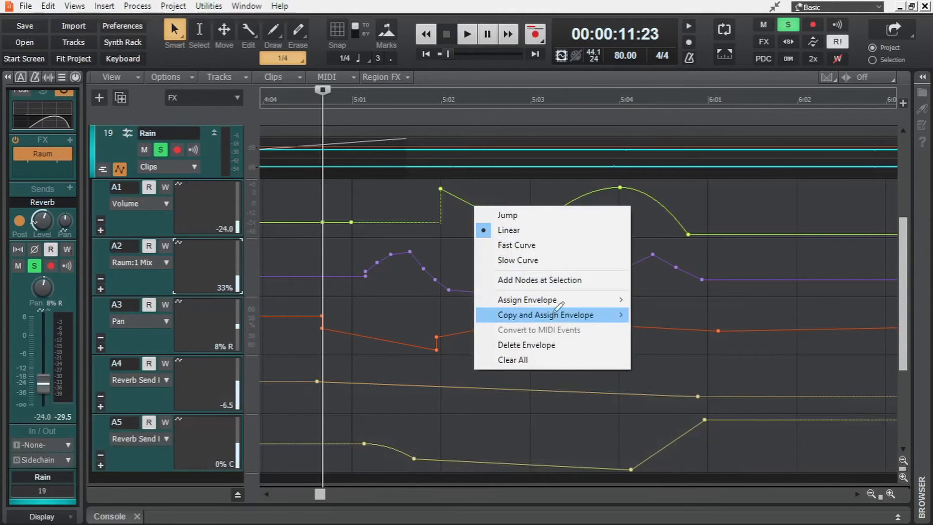
mouse_move(549, 313)
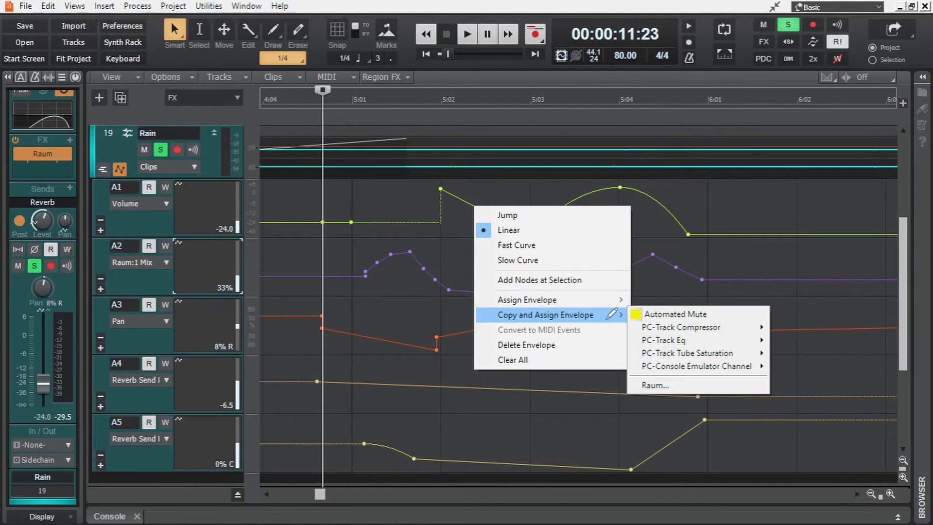
mouse_move(694, 339)
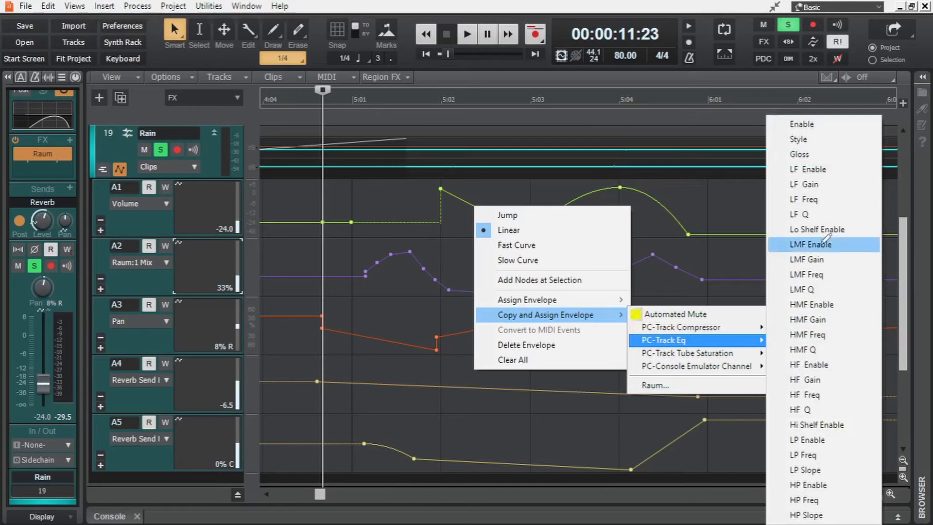
left_click(807, 140)
scroll(607, 263, "down", 2)
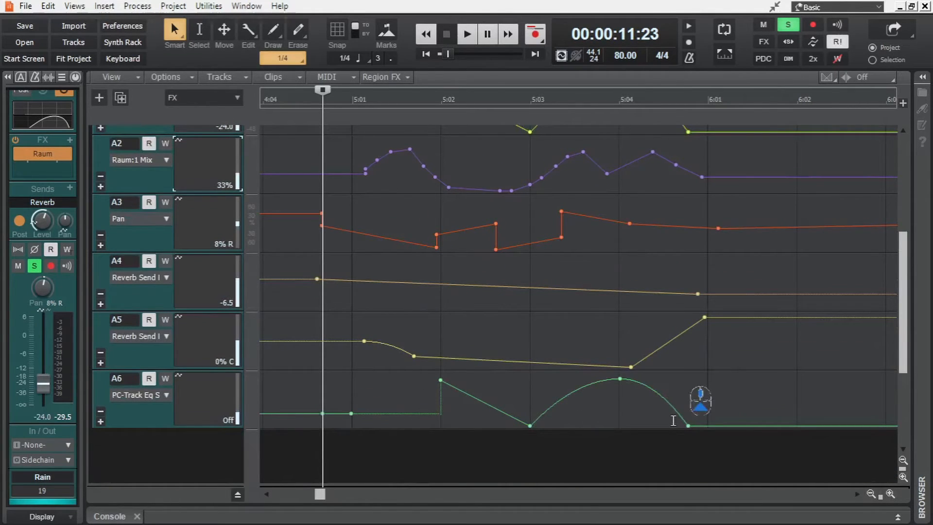
scroll(690, 378, "up", 2)
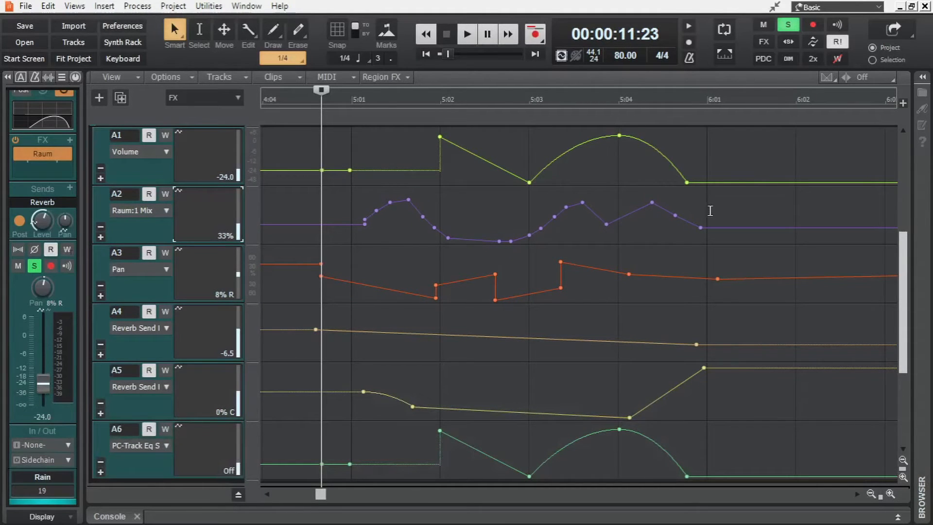
- Copy the Mix nodes from before 5:04 to 6:01 and paste them into the Volume lane just after 6:01
left_click_drag(709, 210, 593, 206)
key("ctrl+c")
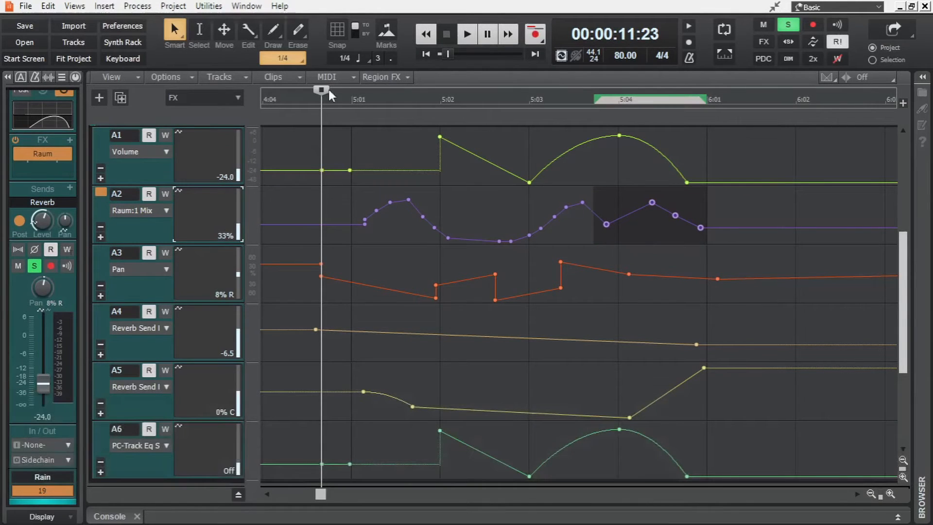
left_click_drag(328, 91, 727, 110)
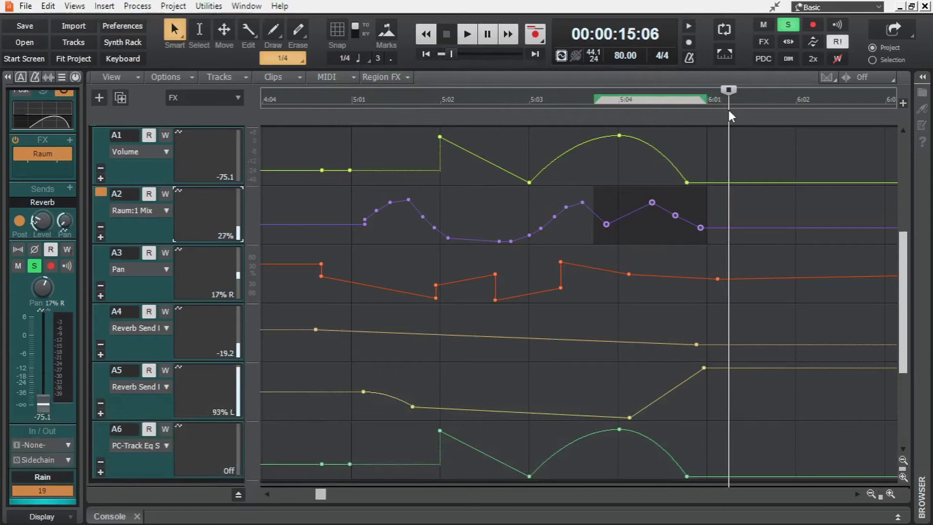
left_click(102, 134)
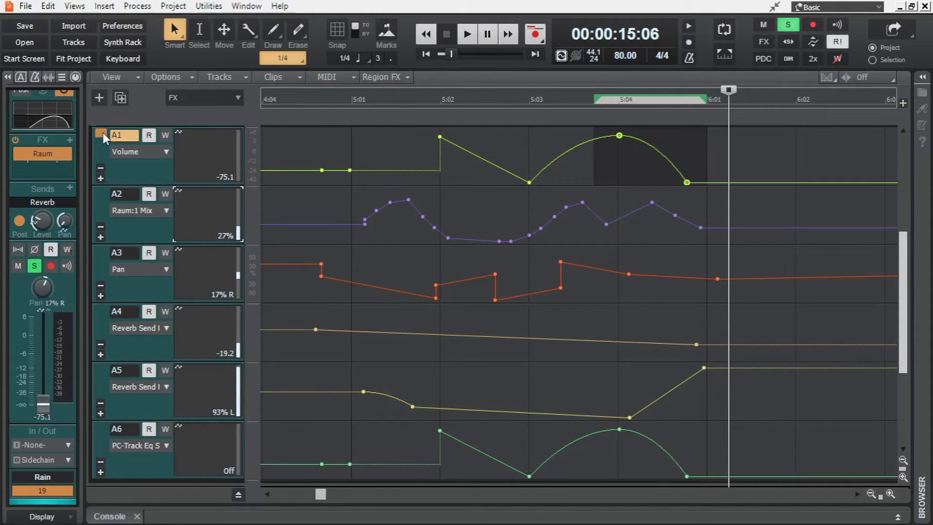
key("ctrl+v")
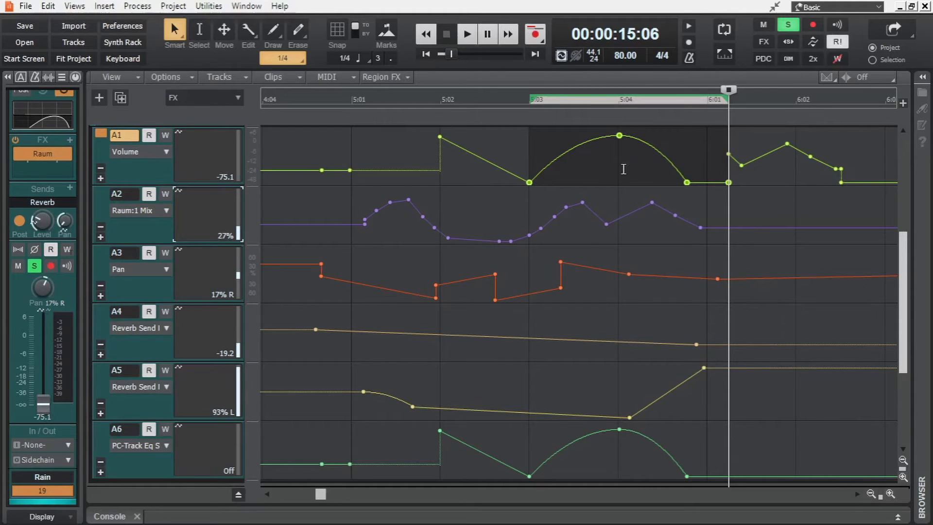
- Copy the Volume automation on Rain from 5:01 to 6:01 with Copy Special, including only Track/Bus Automation
scroll(597, 377, "up", 1)
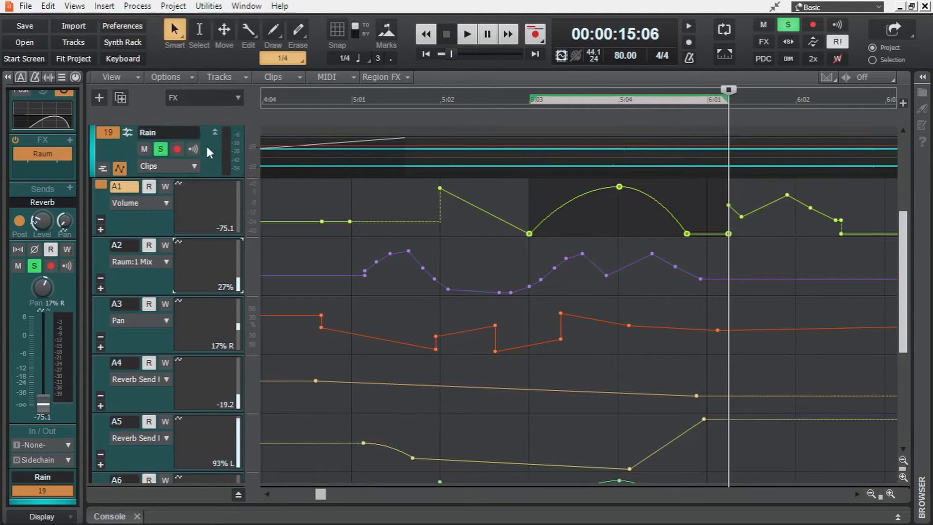
scroll(365, 249, "up", 1)
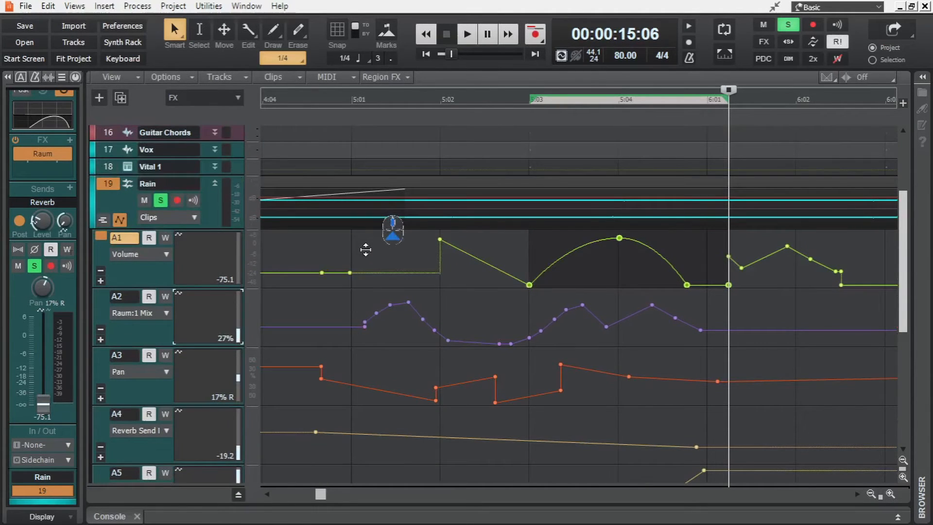
scroll(366, 249, "up", 1)
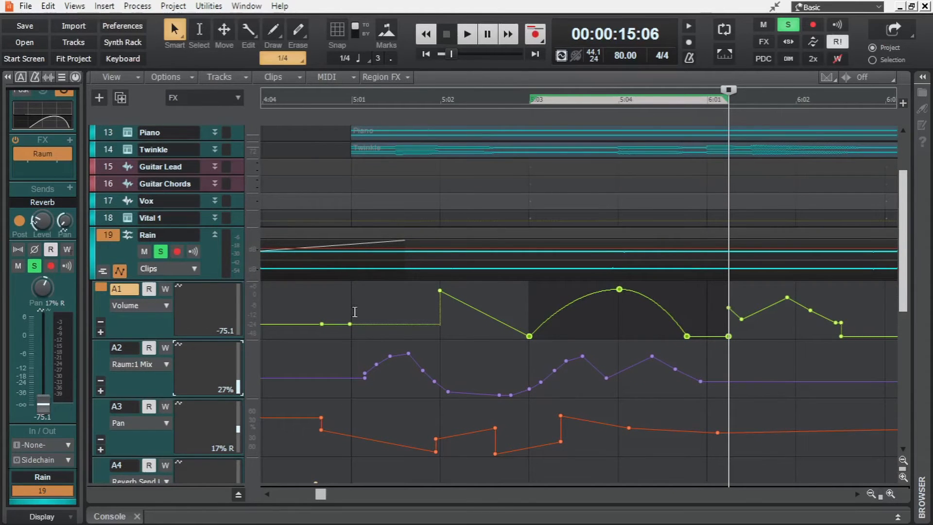
left_click_drag(354, 311, 708, 315)
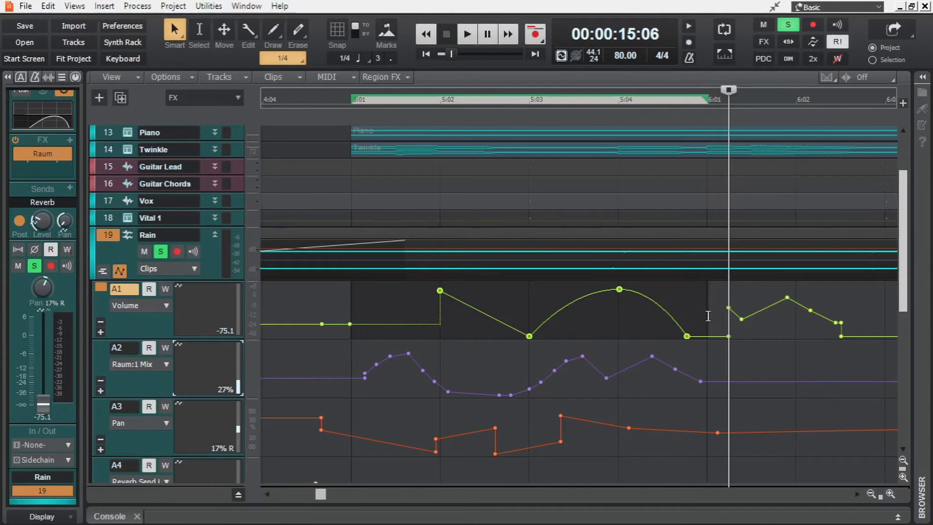
left_click(47, 7)
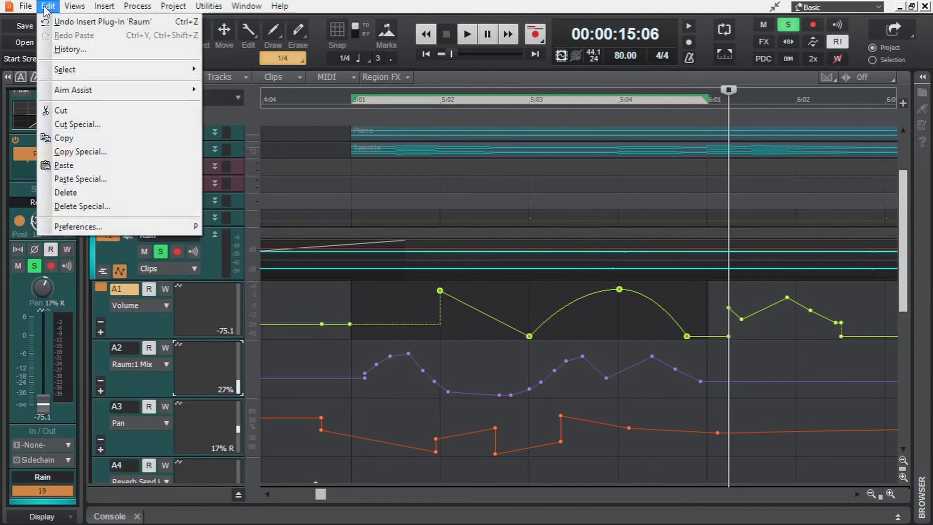
left_click(96, 156)
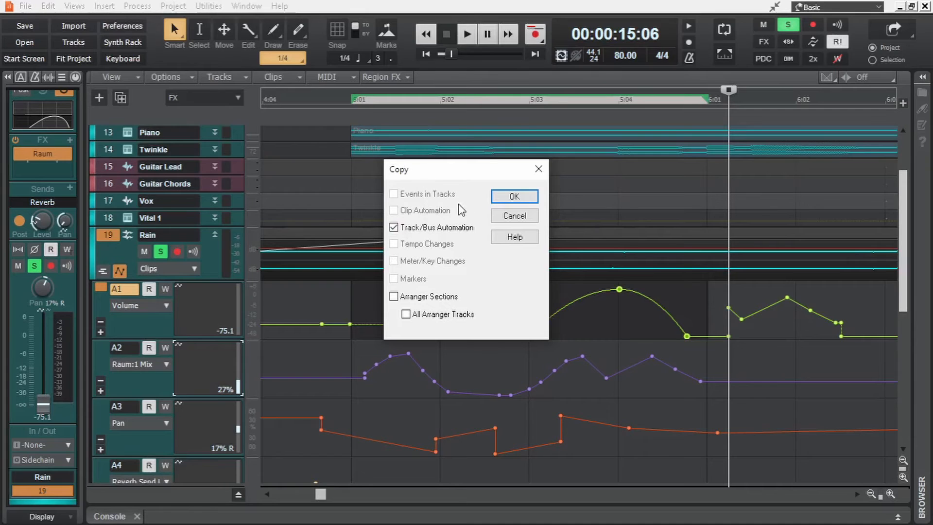
left_click(513, 197)
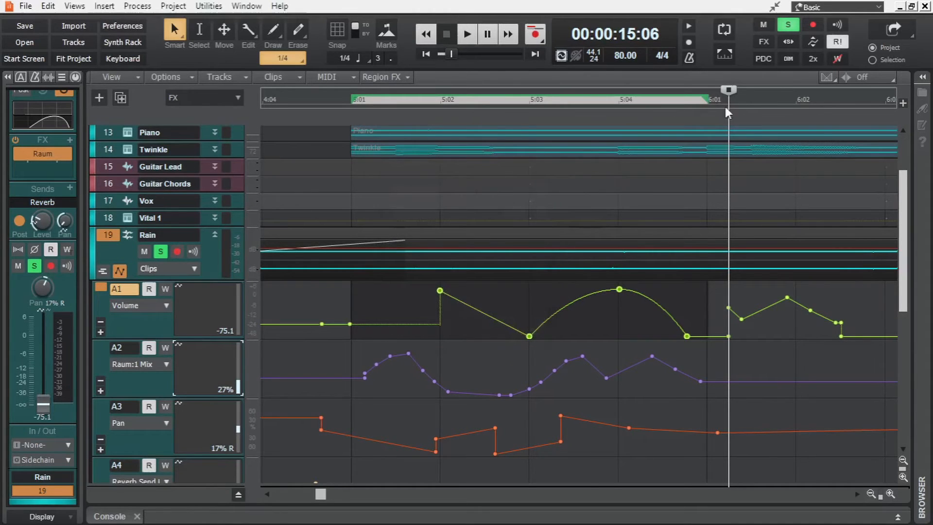
- Paste the copied automation onto track 17 (Vox) at 4:04:949 using Paste Special with Link to Original Clip(s) off, and undo the paste
left_click_drag(724, 90, 350, 95)
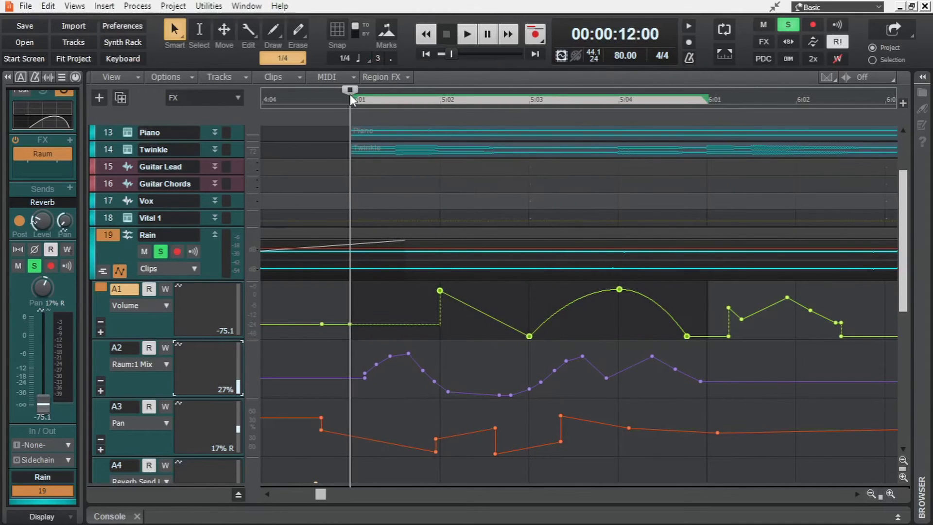
left_click(47, 6)
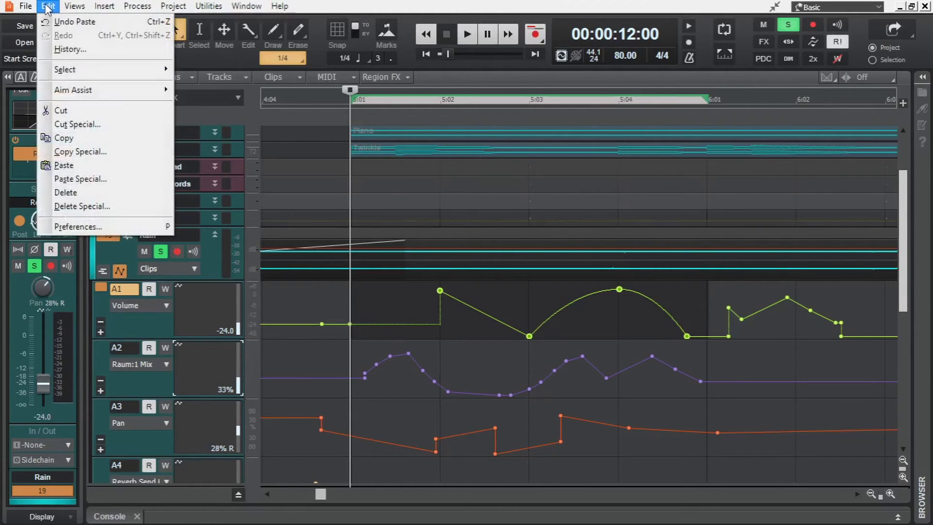
left_click(112, 181)
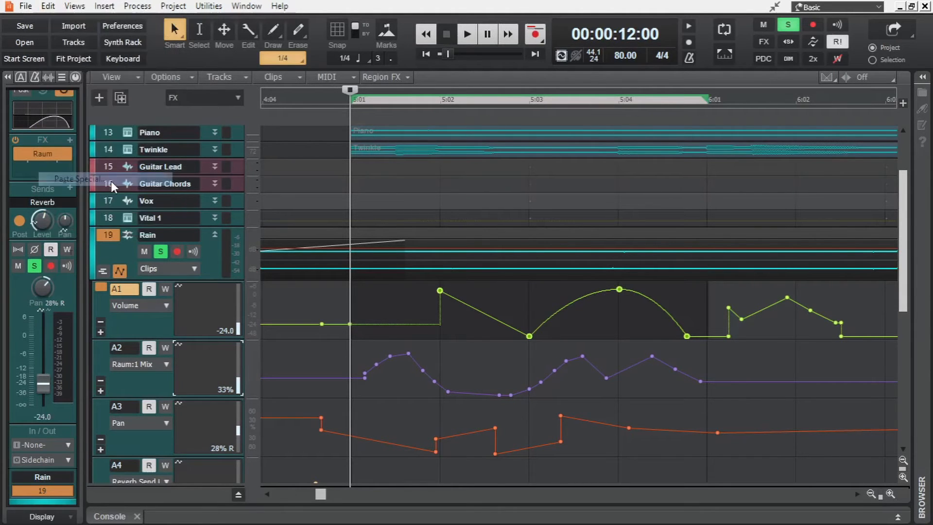
left_click_drag(315, 160, 420, 151)
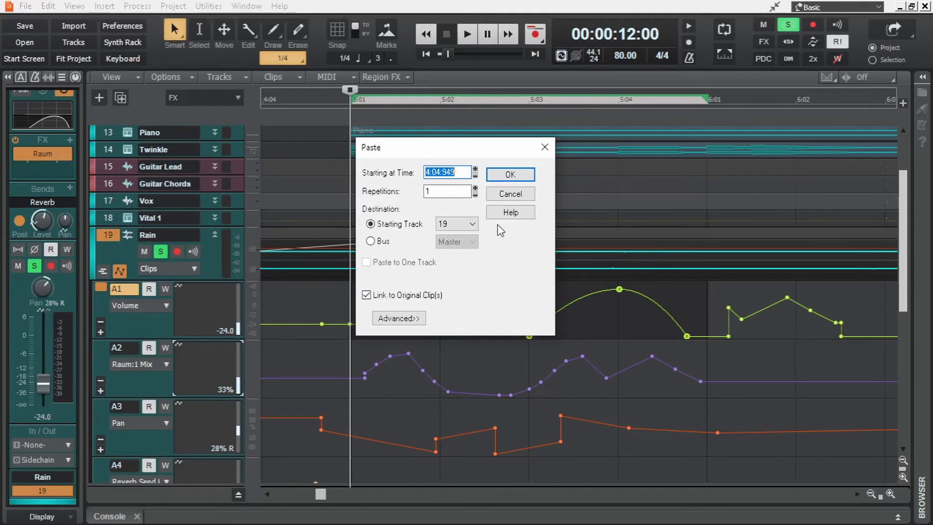
left_click(469, 224)
left_click(460, 380)
left_click(371, 241)
left_click(454, 241)
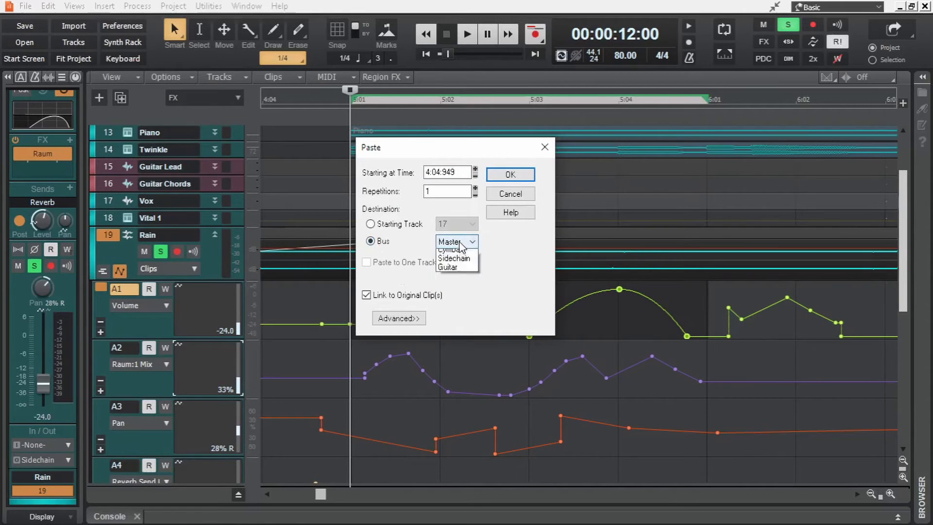
left_click(371, 224)
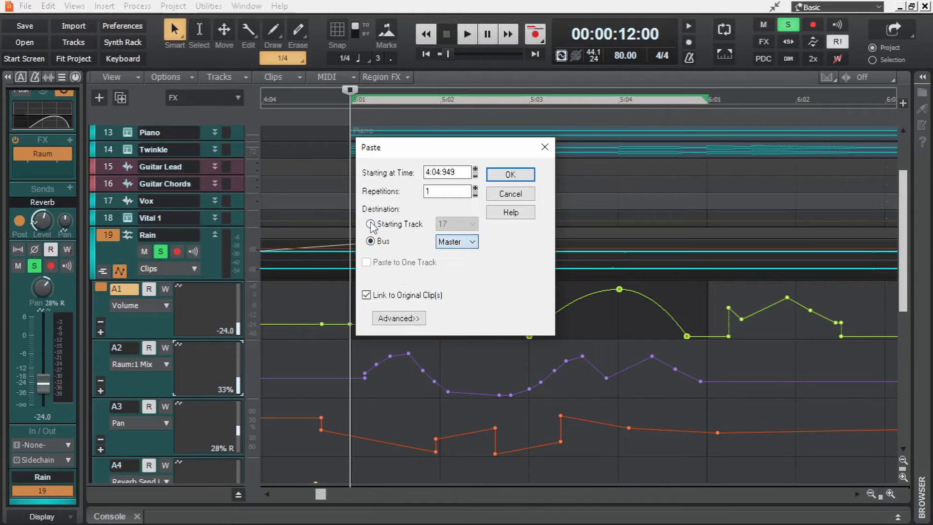
left_click(371, 225)
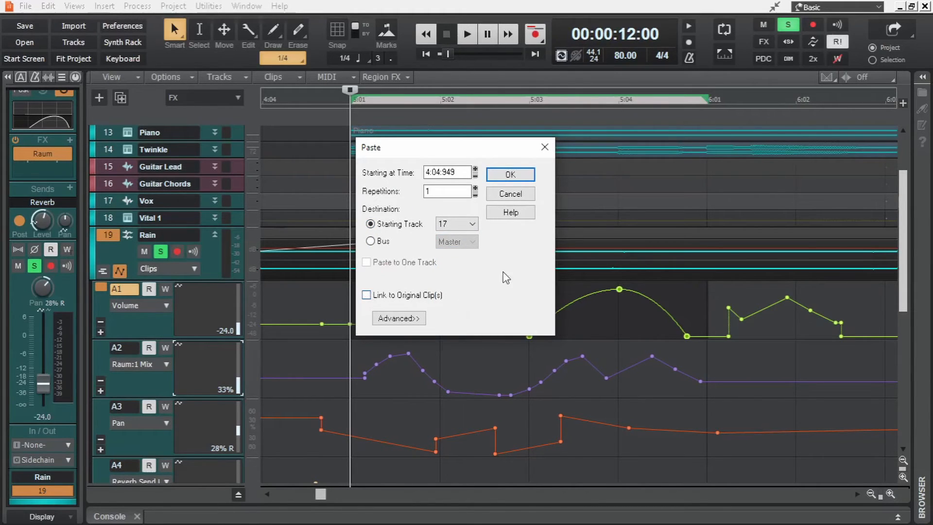
left_click(519, 175)
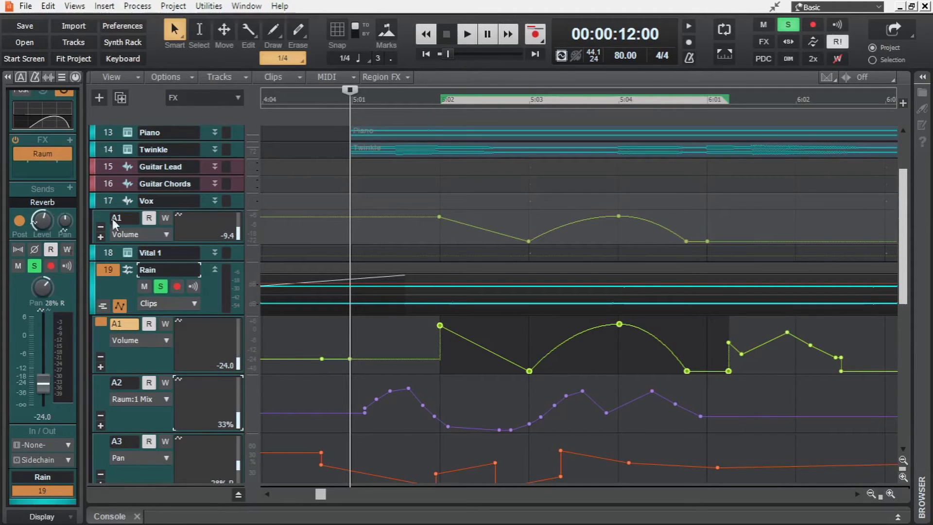
key("ctrl+z")
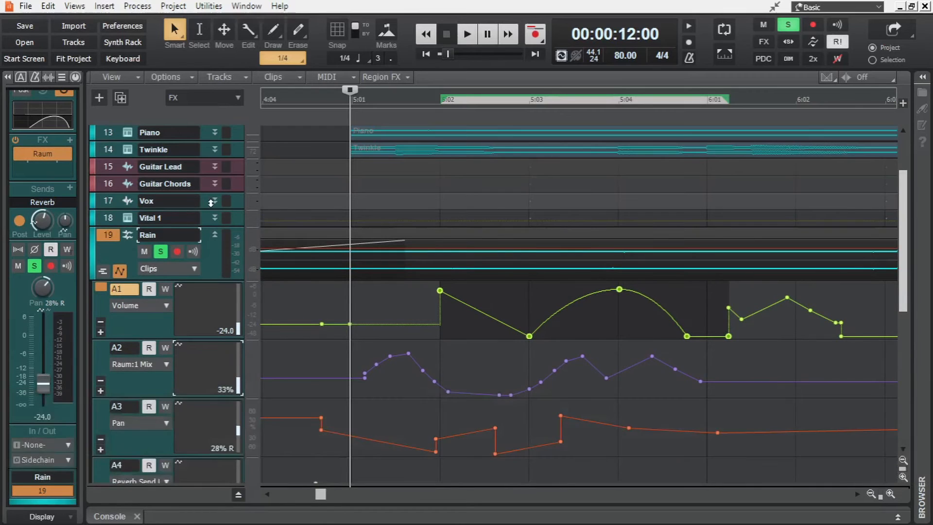
- Delete the PC-Track Eq Style envelope from automation lane A6 of the Rain track
scroll(334, 274, "down", 3)
scroll(334, 274, "down", 1)
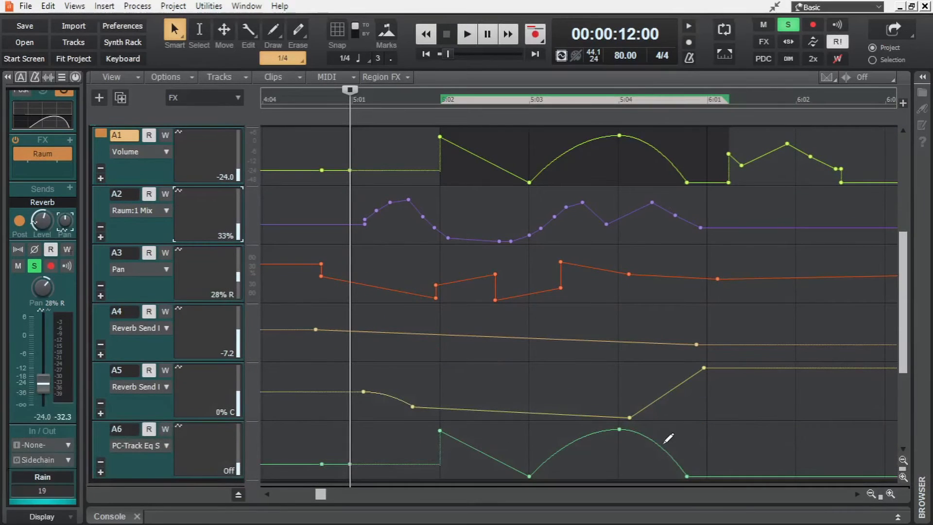
right_click(663, 438)
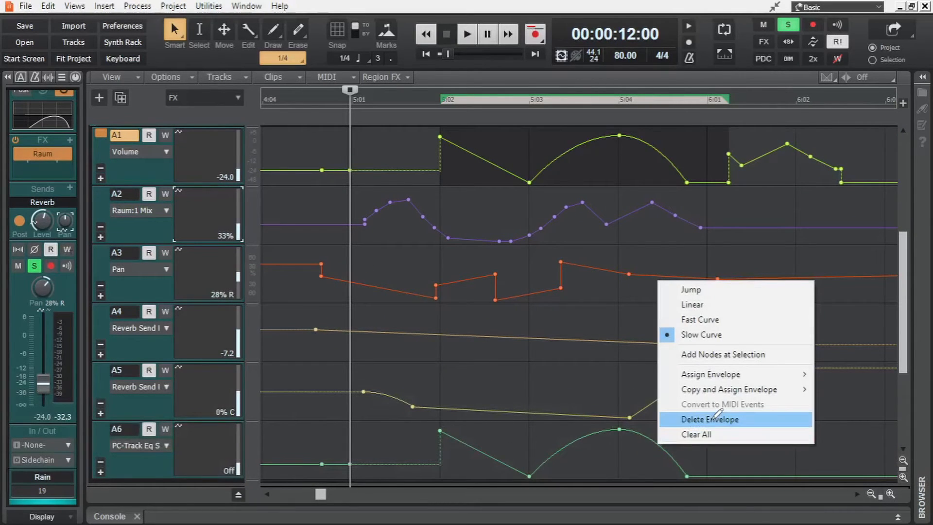
left_click(715, 414)
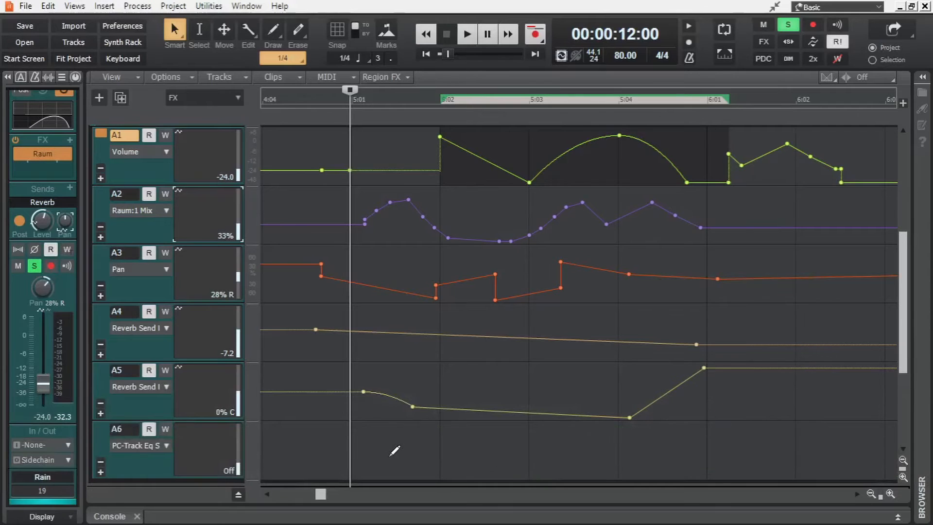
- Clear all nodes from the Reverb Send Pan envelope in lane A5 while keeping the envelope
scroll(579, 453, "up", 1)
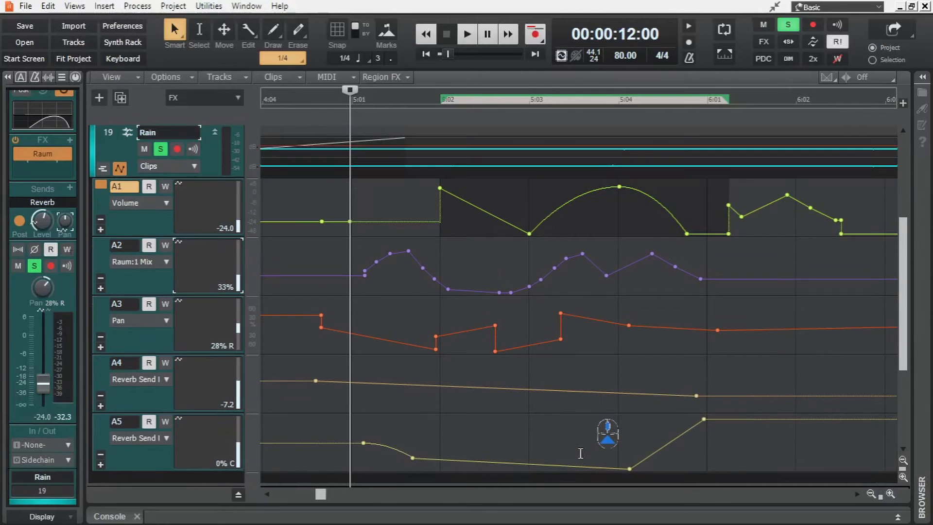
right_click(671, 442)
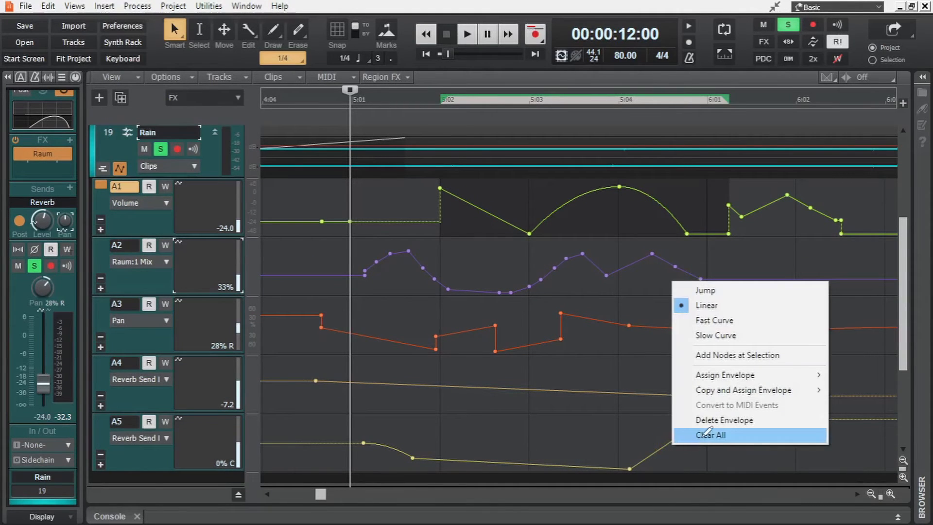
left_click(704, 433)
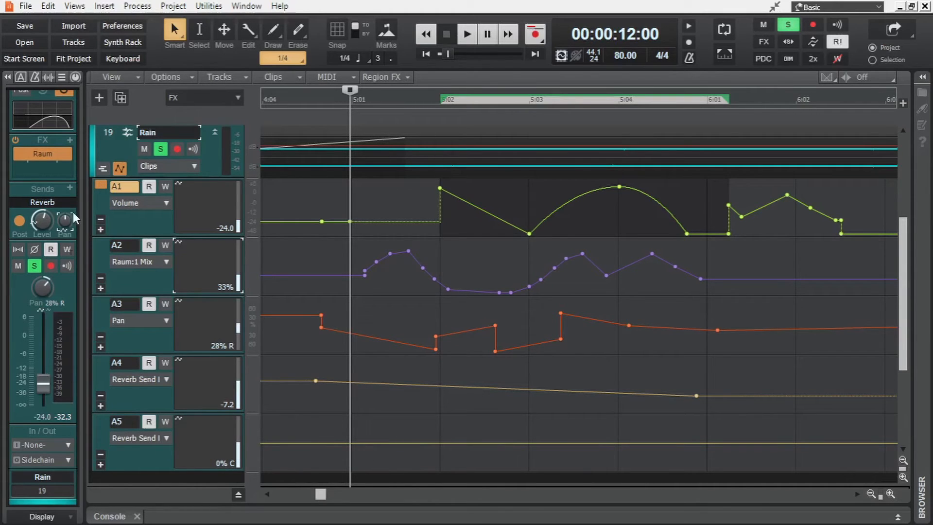
- Turn the Reverb send's pan to 99% L and briefly play the project to test the cleared envelope
mouse_move(68, 219)
left_click_drag(68, 218, 64, 219)
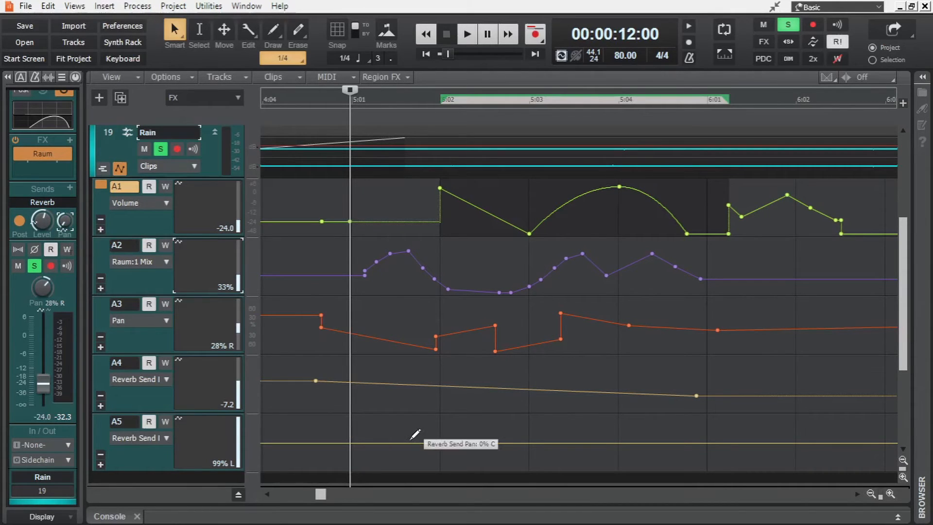
key("space")
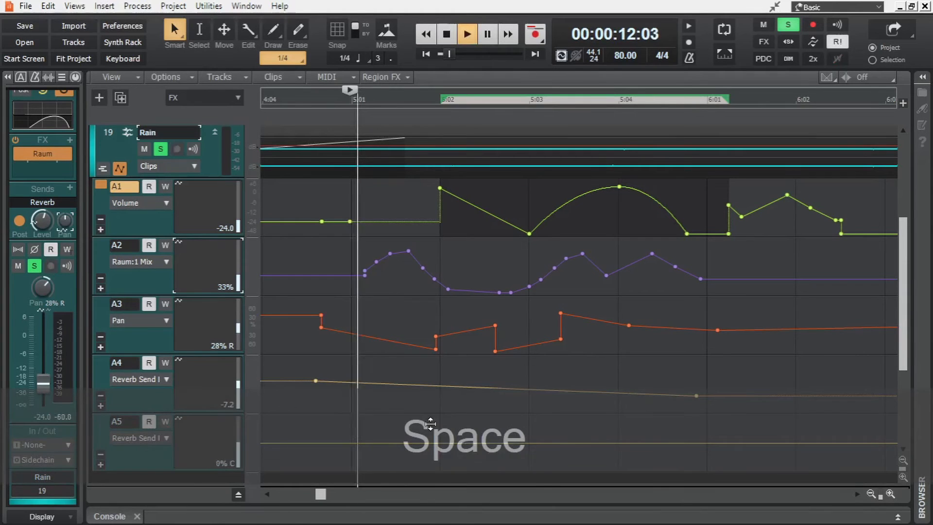
key("space")
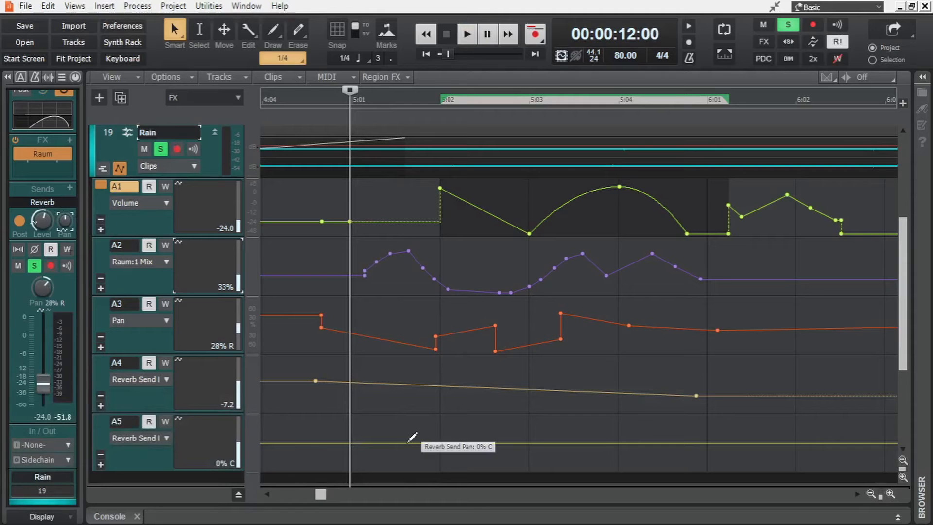
- Delete the Reverb Send Pan envelope in lane A5
right_click(408, 442)
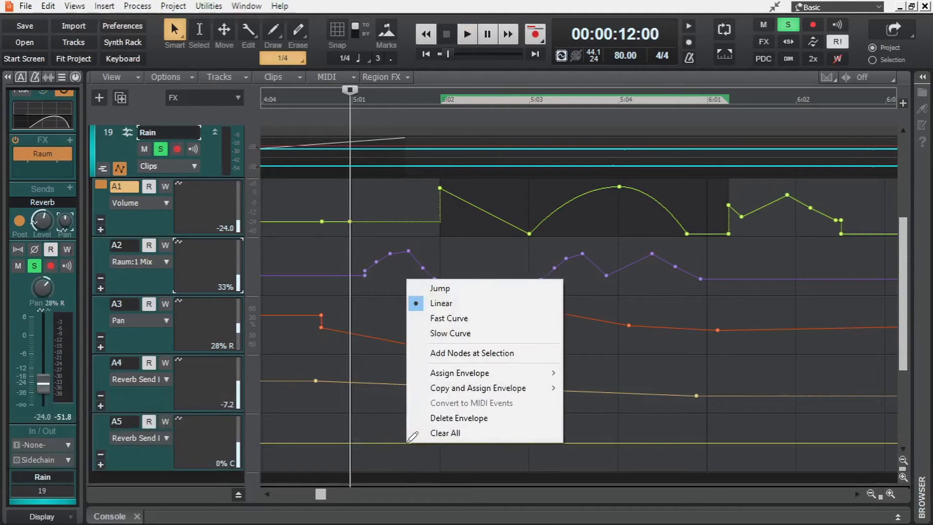
left_click(440, 417)
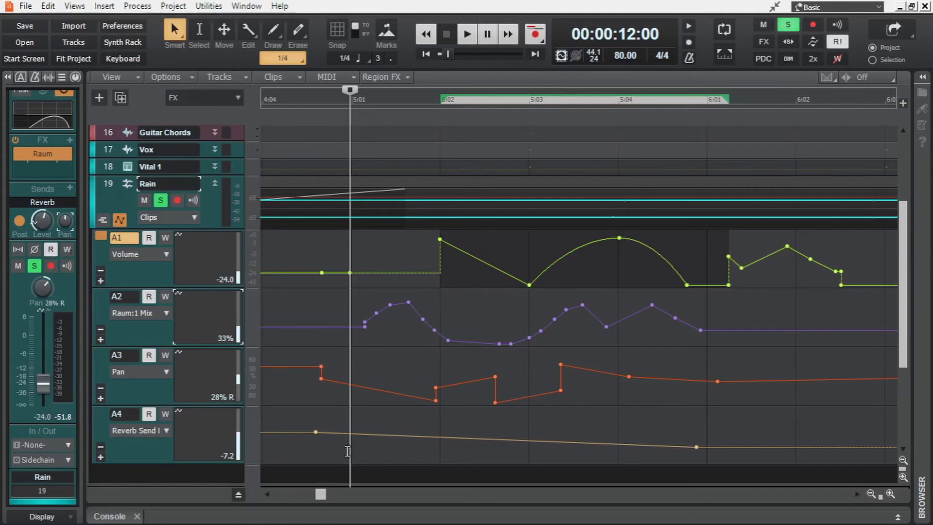
- Hide automation lanes A4 and A3 of the Rain track, and show the Pan and Reverb Send lanes again
left_click(102, 445)
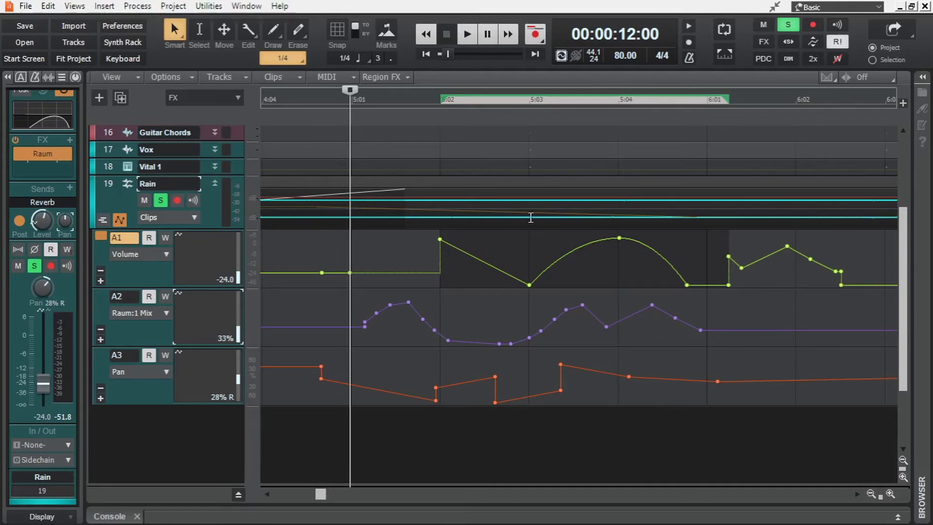
left_click(100, 388)
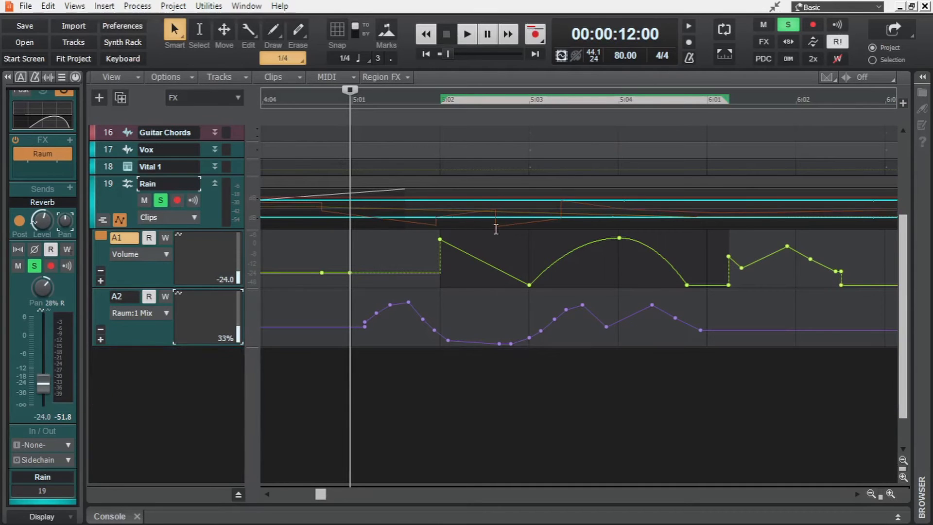
left_click(100, 339)
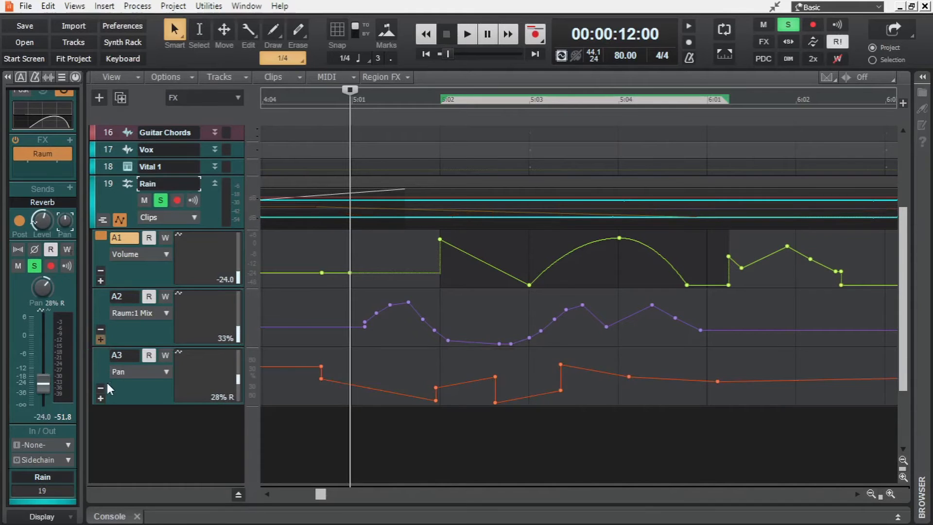
left_click(100, 398)
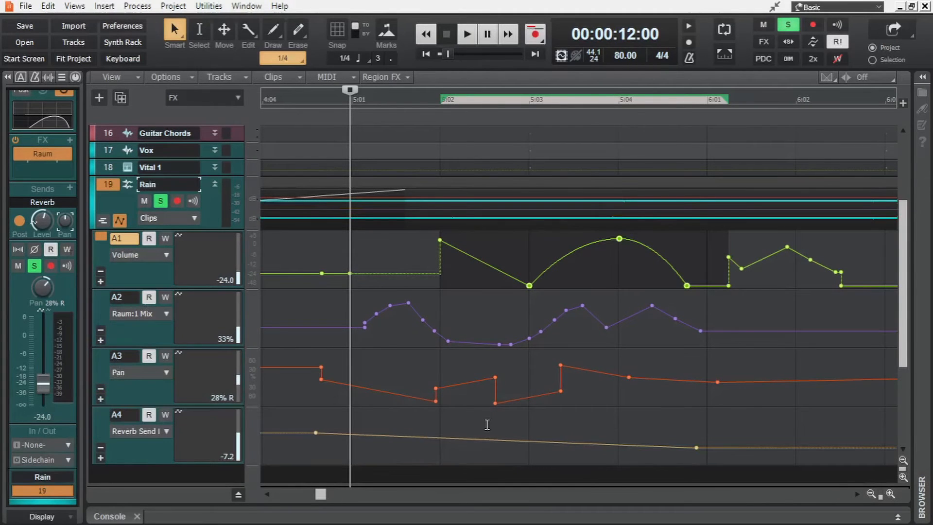
- Delete the two vertically aligned nodes of the Pan envelope between 5:03 and 5:04
right_click(559, 364)
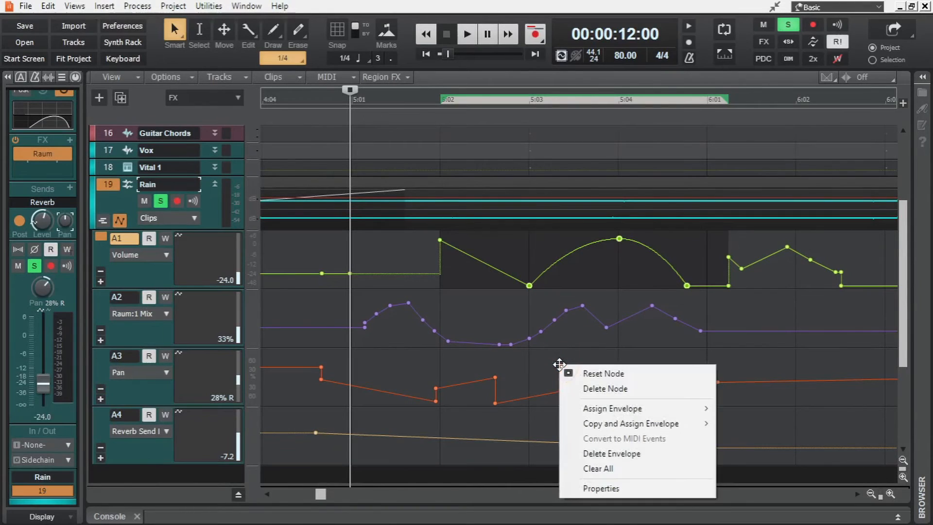
left_click(651, 387)
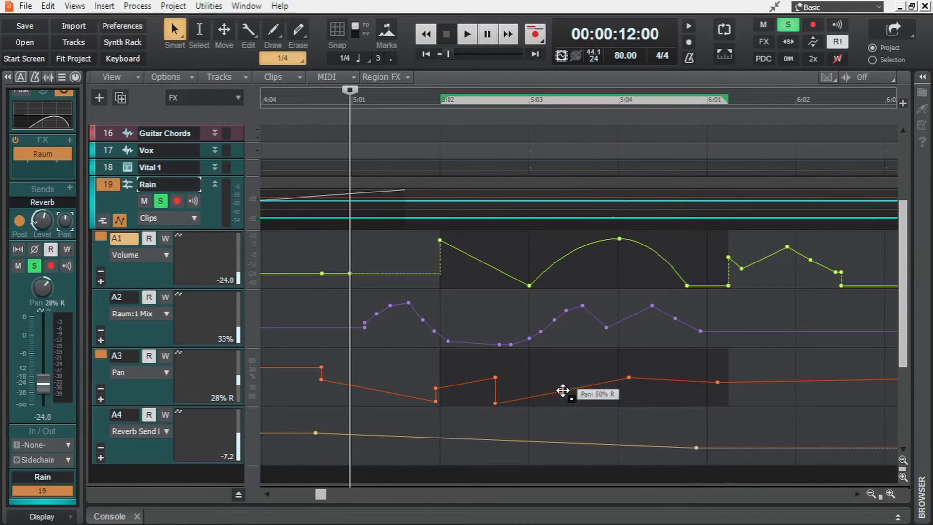
key("Delete")
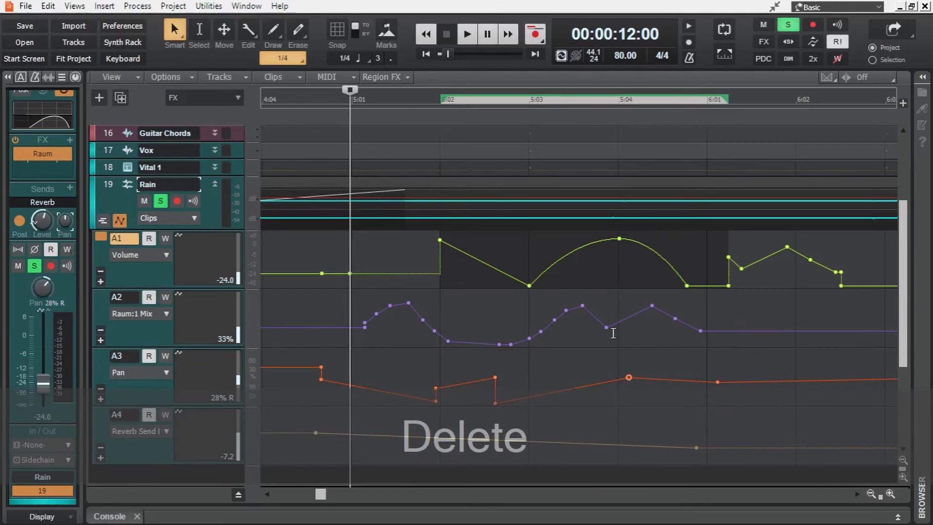
- Delete the Pan envelope's nodes in lane A3 between about the middle of 5:02 and the middle of 5:04
left_click(661, 367)
left_click_drag(661, 368, 481, 370)
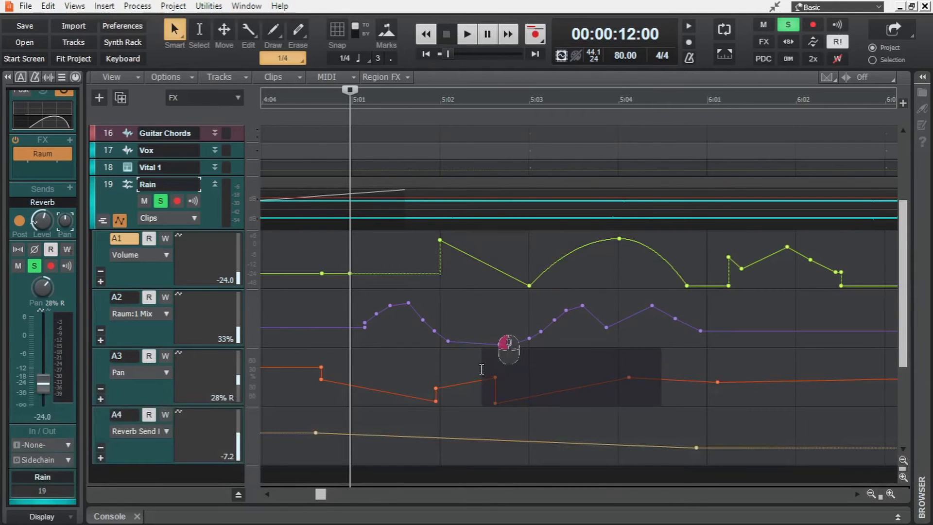
key("Delete")
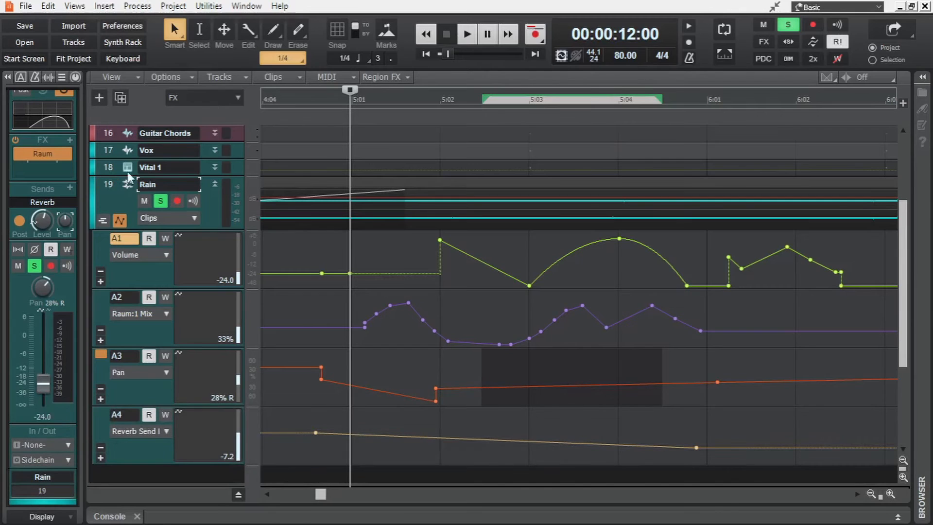
- Draw a straight descending line over the Raum:1 Mix envelope from just after 5:01 to just before 6:01
left_click(276, 28)
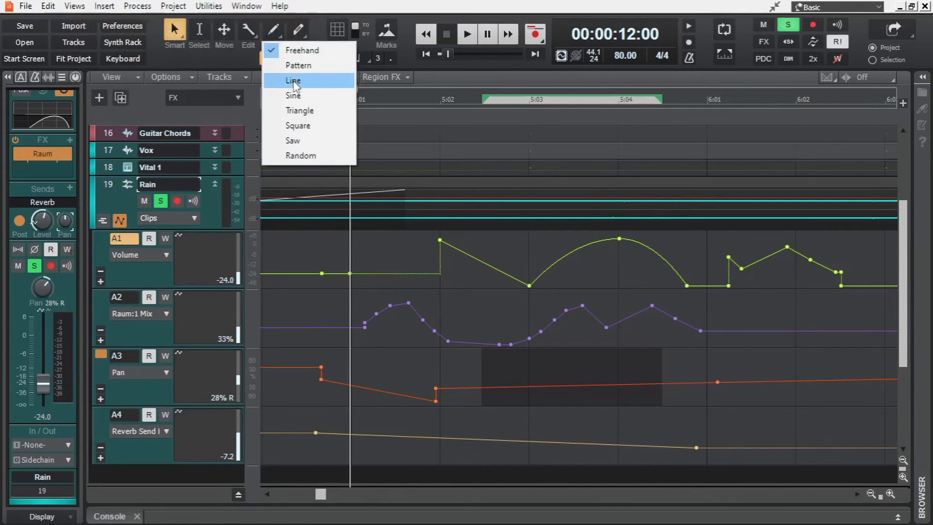
left_click(333, 9)
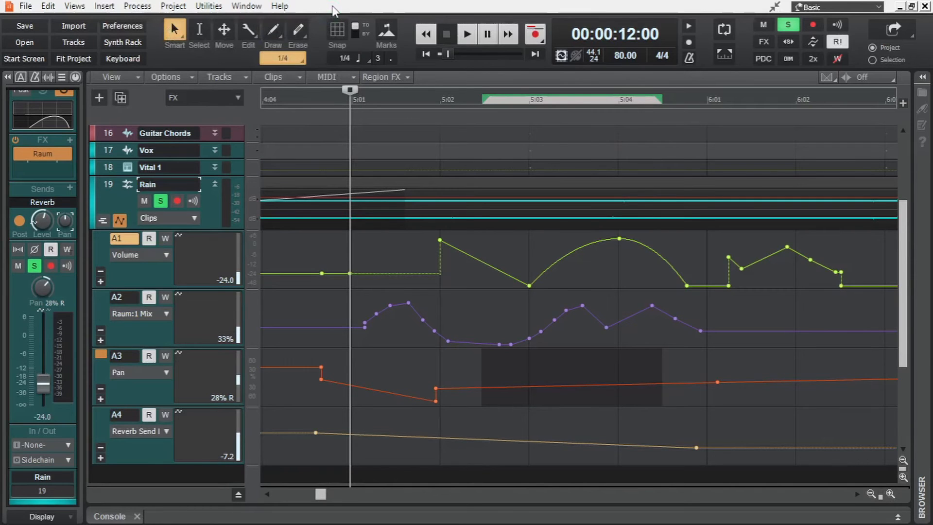
left_click(415, 378)
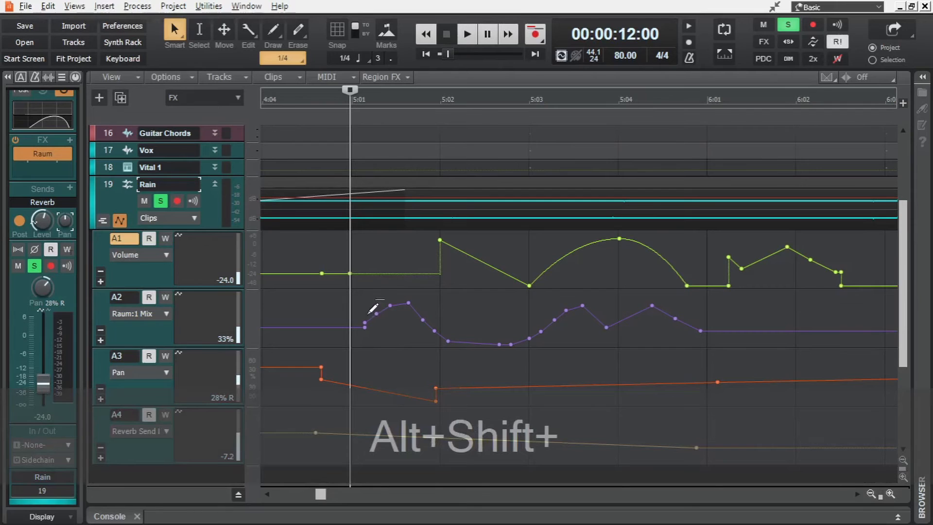
mouse_move(369, 301)
left_mouse_down()
mouse_move(662, 322)
mouse_move(694, 329)
mouse_move(693, 340)
left_mouse_up()
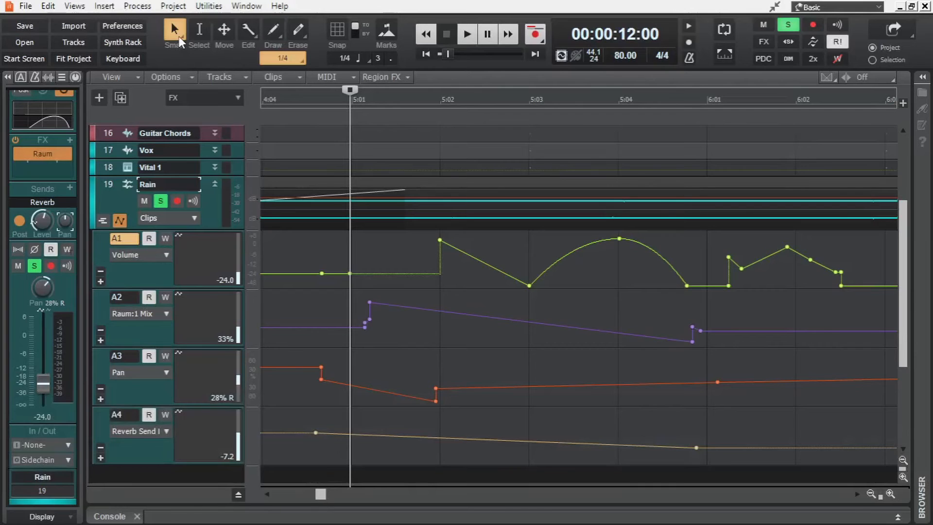
- Try drawing over the Raum:1 Mix envelope with the Sine shape of the Draw tool, starting after 5:01
right_click(273, 34)
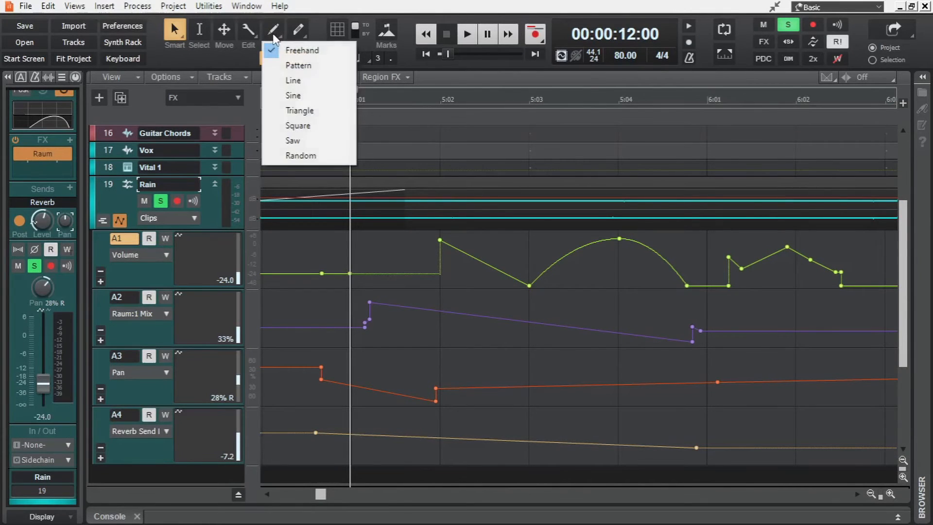
left_click(326, 103)
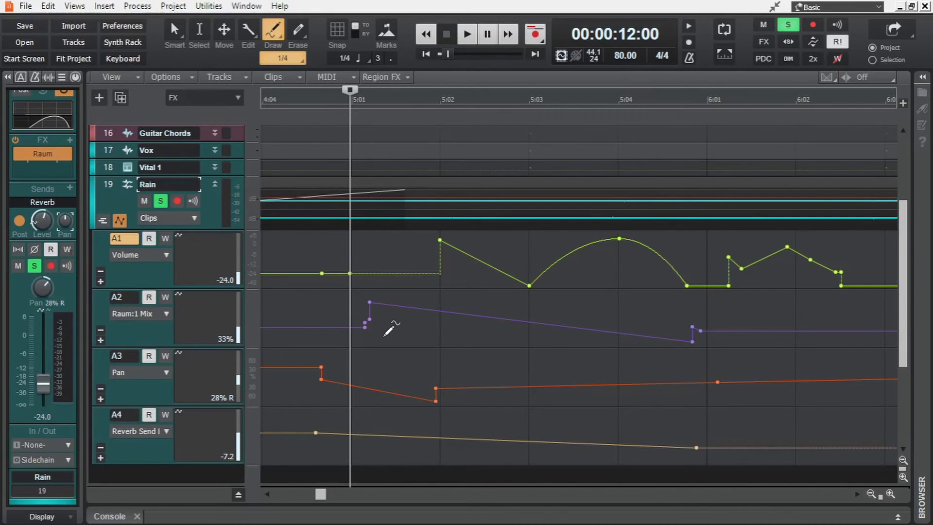
left_click_drag(385, 335, 436, 334)
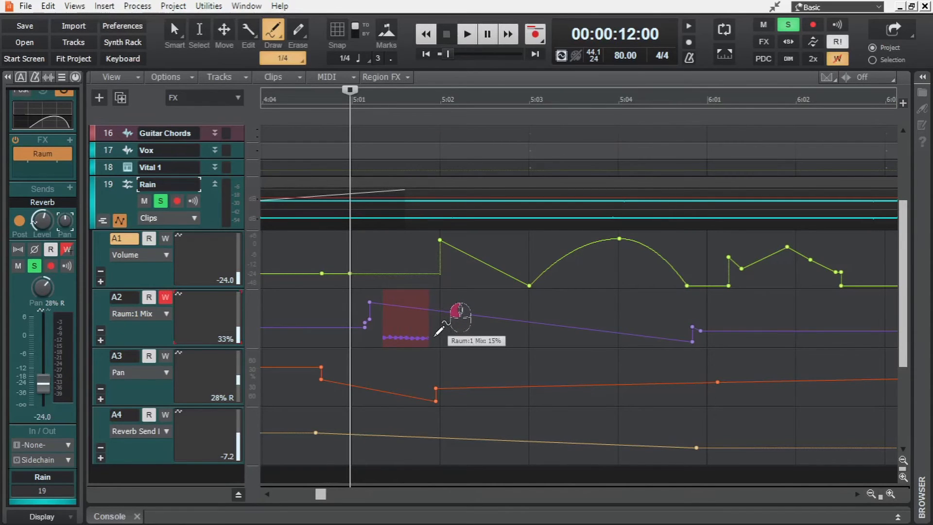
mouse_move(437, 333)
left_mouse_down()
mouse_move(456, 300)
mouse_move(488, 292)
mouse_move(545, 291)
mouse_move(595, 310)
left_mouse_up()
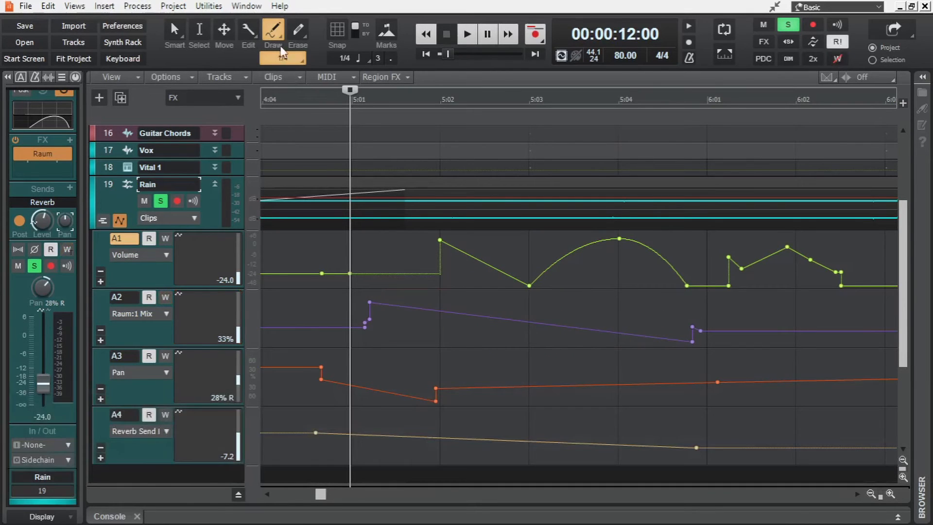
- Set the snap resolution to 1/16 and draw a triangle wave across the Raum:1 Mix envelope from 5:01 to about 6:01
left_click(279, 36)
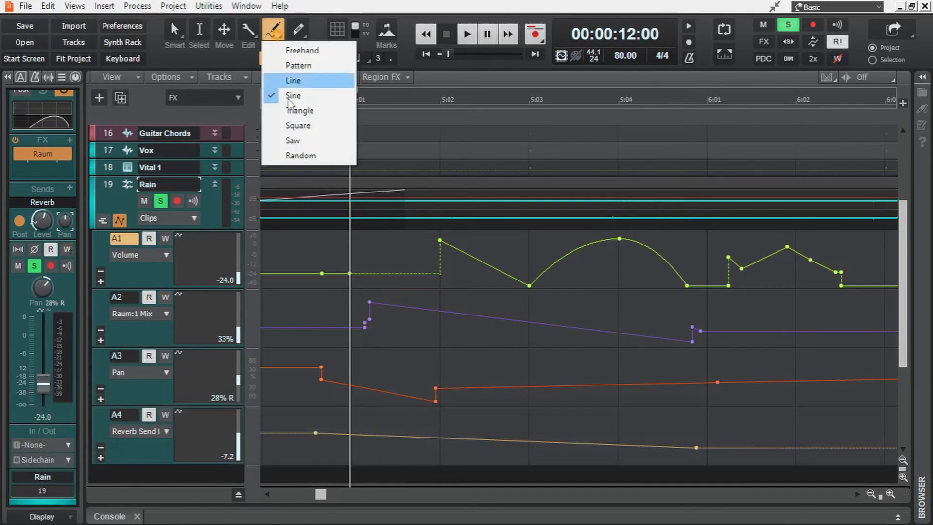
left_click(297, 126)
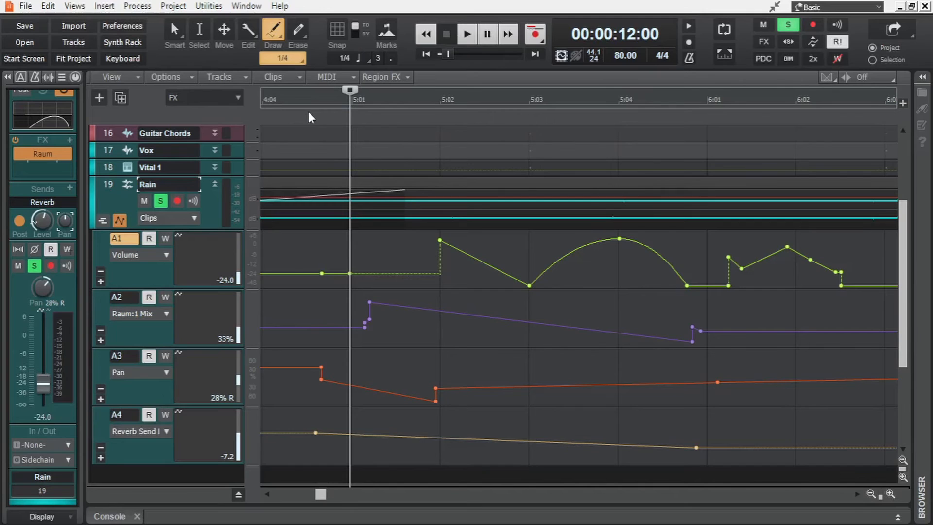
left_click(344, 59)
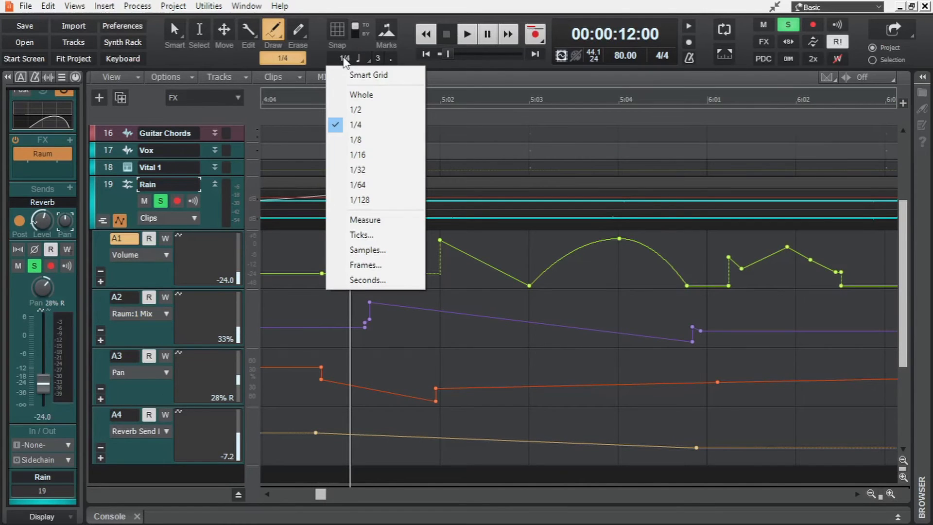
left_click(370, 161)
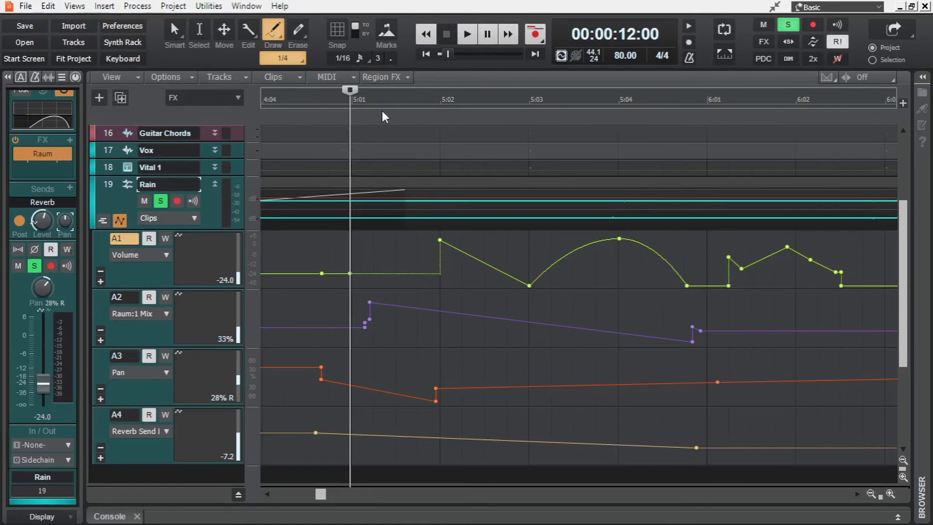
left_click(391, 59)
mouse_move(380, 311)
left_mouse_down()
mouse_move(490, 279)
mouse_move(647, 281)
mouse_move(673, 294)
left_mouse_up()
- Try a denser triangle wave on the Raum:1 Mix envelope at 1/32 snap resolution and undo both triangle waves
left_click(391, 59)
left_click(342, 58)
left_click(358, 170)
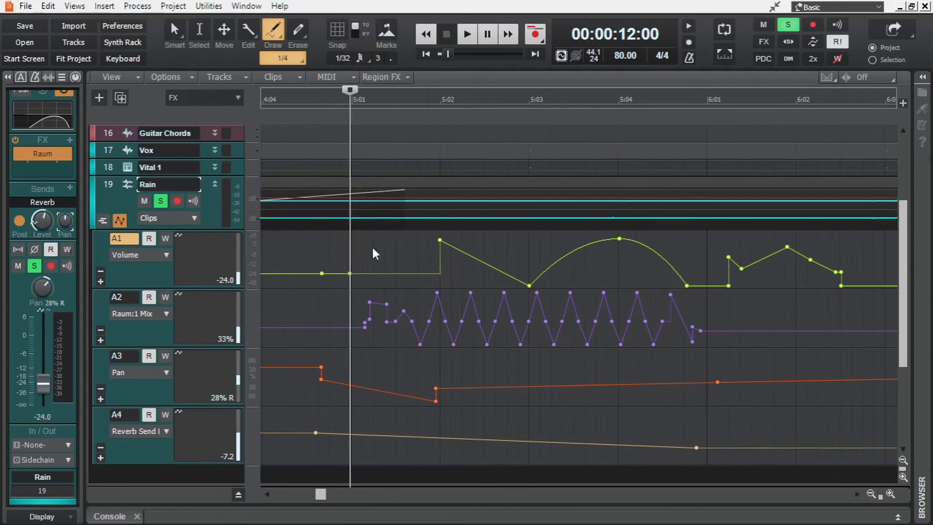
mouse_move(385, 292)
left_mouse_down()
mouse_move(413, 296)
mouse_move(486, 282)
mouse_move(569, 294)
left_mouse_up()
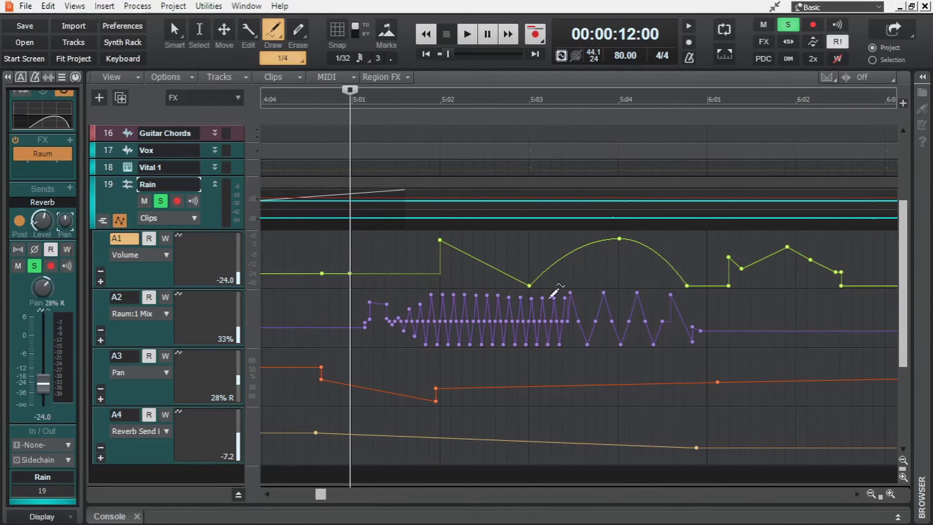
key("ctrl+z")
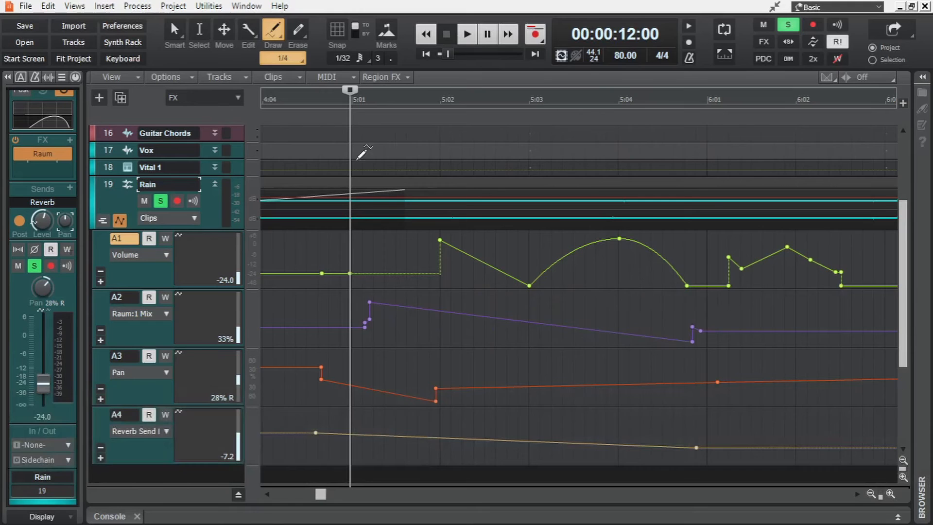
- Return to the Smart tool and set the snap resolution to 1/4
left_click(172, 24)
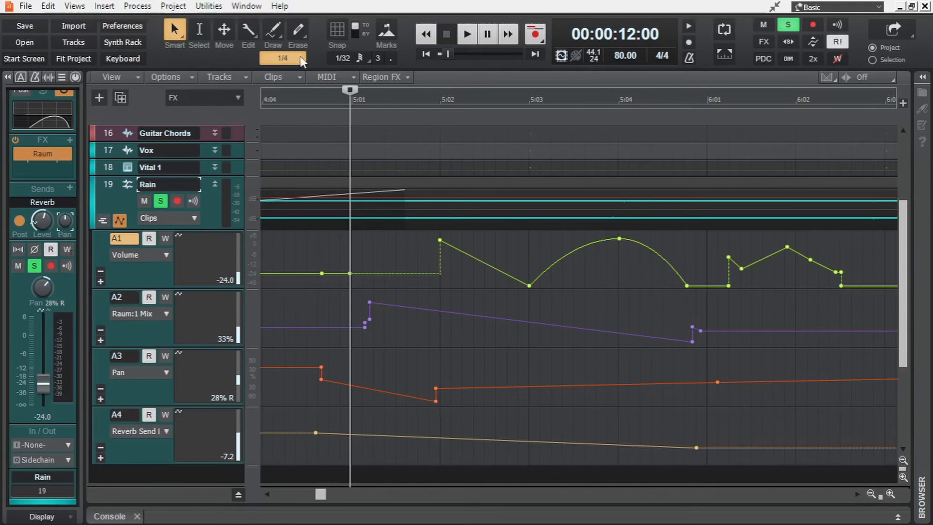
left_click(343, 57)
left_click(355, 125)
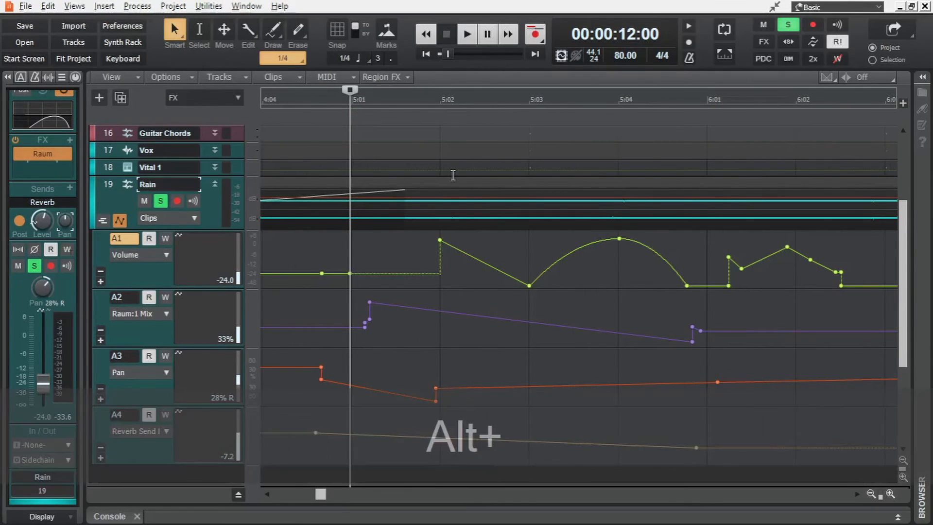
- Move the first Rain clip slightly earlier together with its automation
scroll(453, 175, "down", 3)
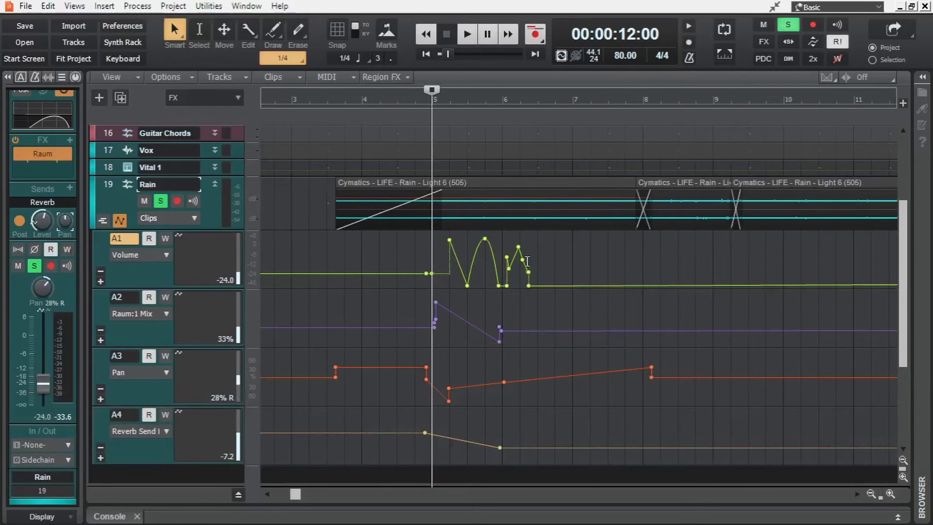
left_click_drag(502, 189, 471, 184)
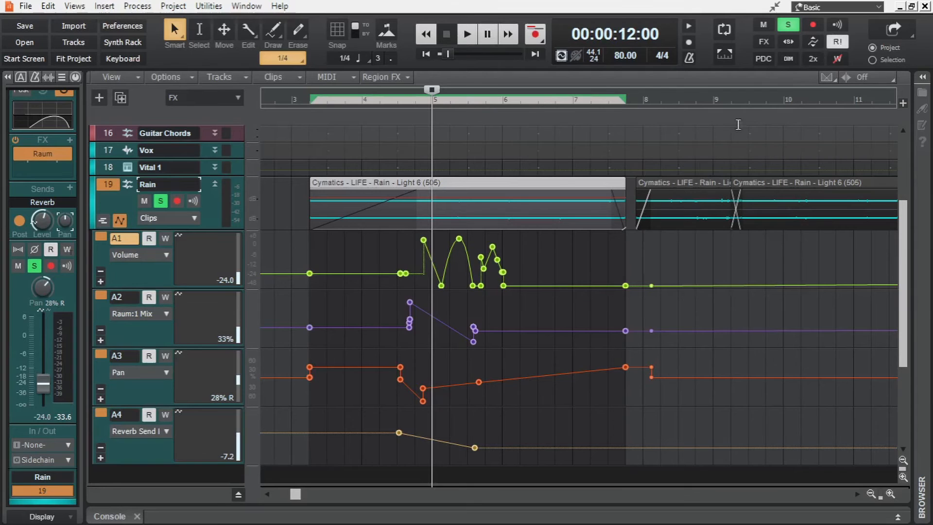
- Show the Select module in the control bar
right_click(924, 51)
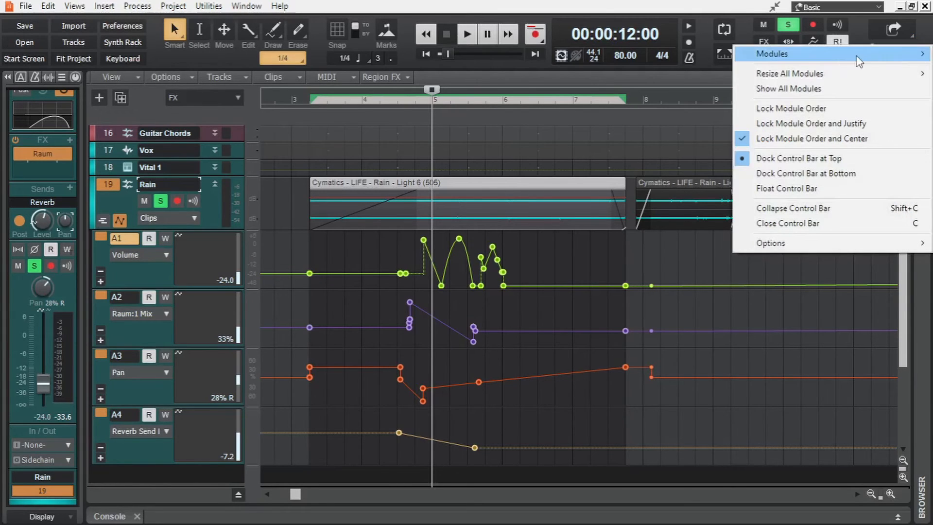
mouse_move(841, 60)
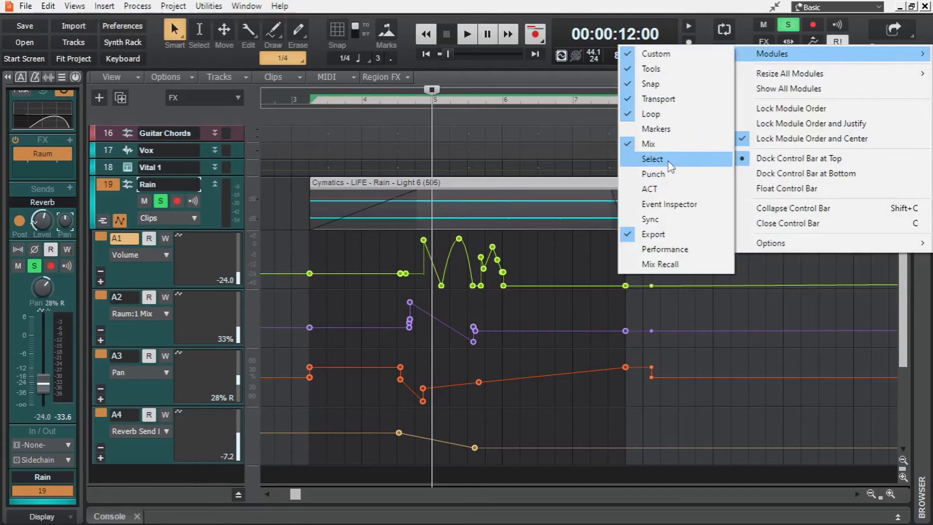
left_click(684, 164)
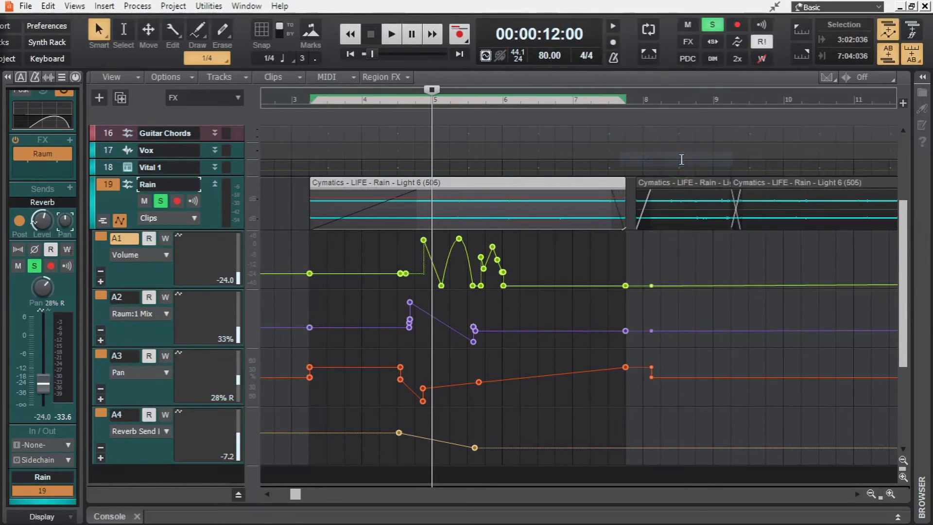
- Turn off selecting track envelopes with clips and move the first Rain clip earlier without its automation
left_click(890, 32)
left_click(500, 185)
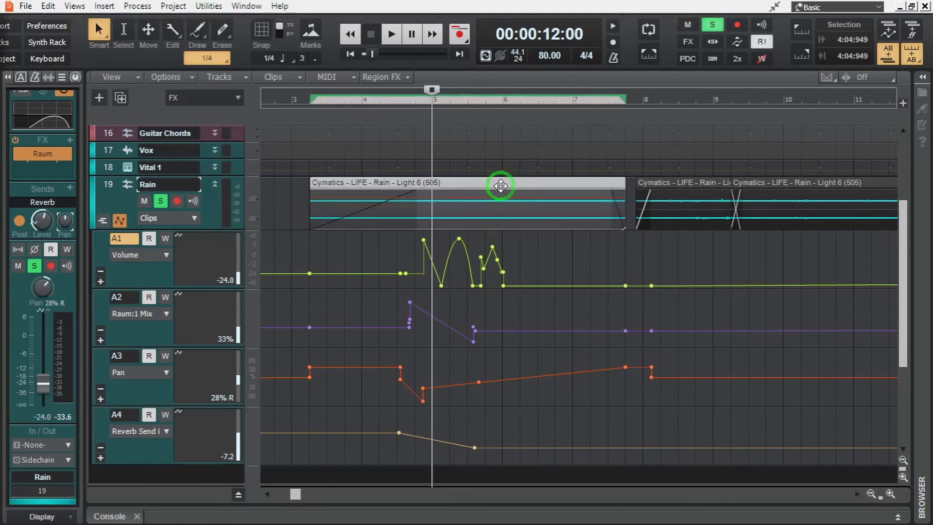
left_click_drag(501, 185, 393, 184)
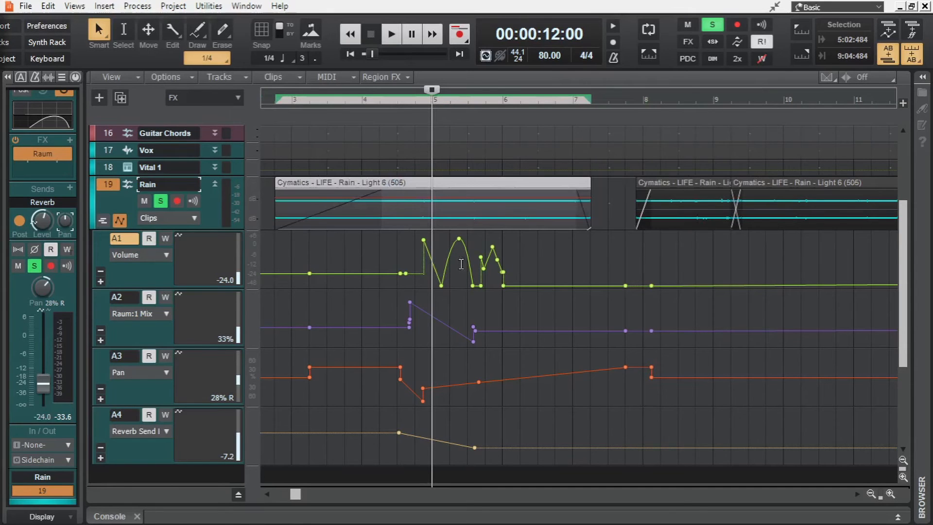
- Re-enable selecting track envelopes with clips, try moving the first Rain clip later with its automation, and undo the clip moves
left_click(887, 31)
left_click(323, 187)
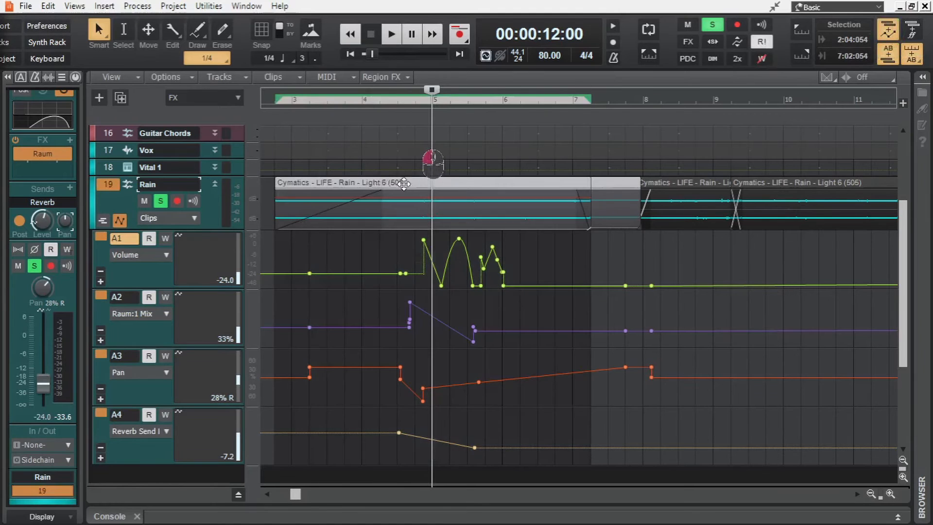
left_click_drag(413, 183, 495, 184)
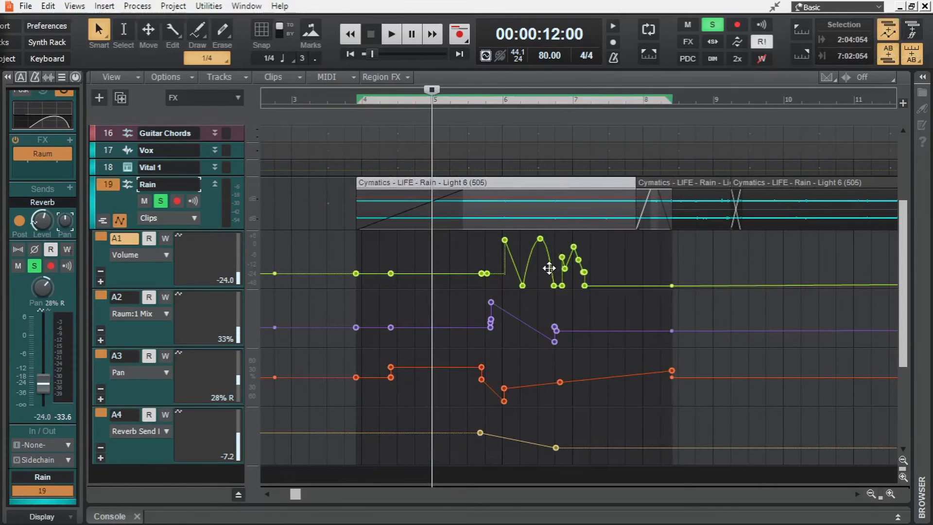
key("ctrl+z")
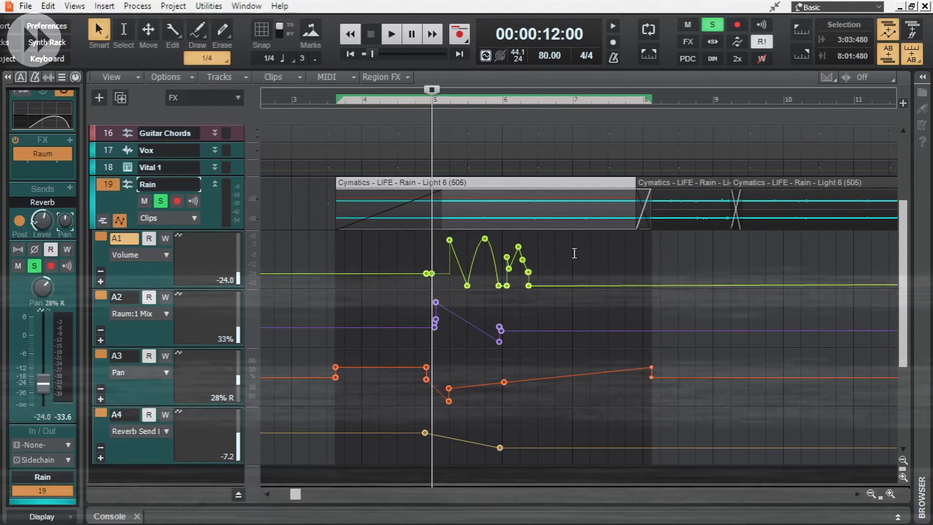
- Hide the automation lanes of the Rain track
left_click(119, 220)
scroll(156, 203, "up", 5)
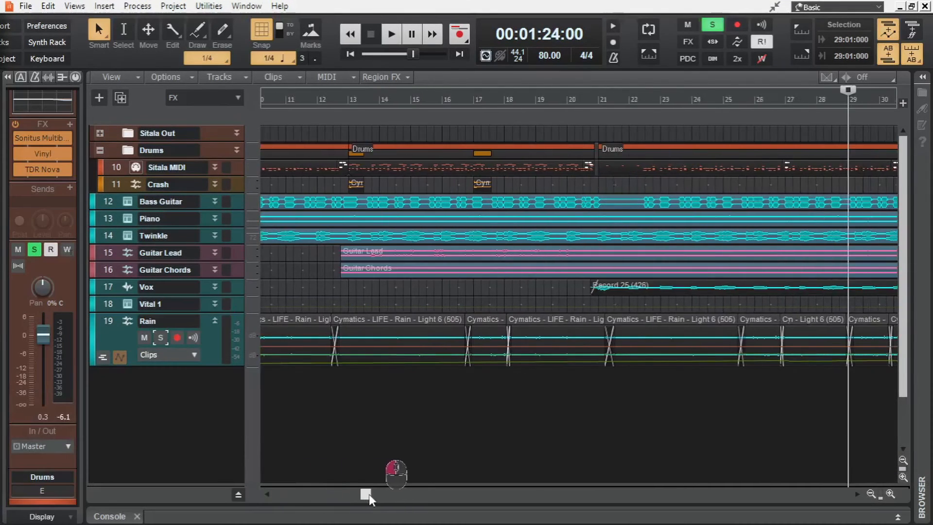
left_click_drag(369, 494, 508, 494)
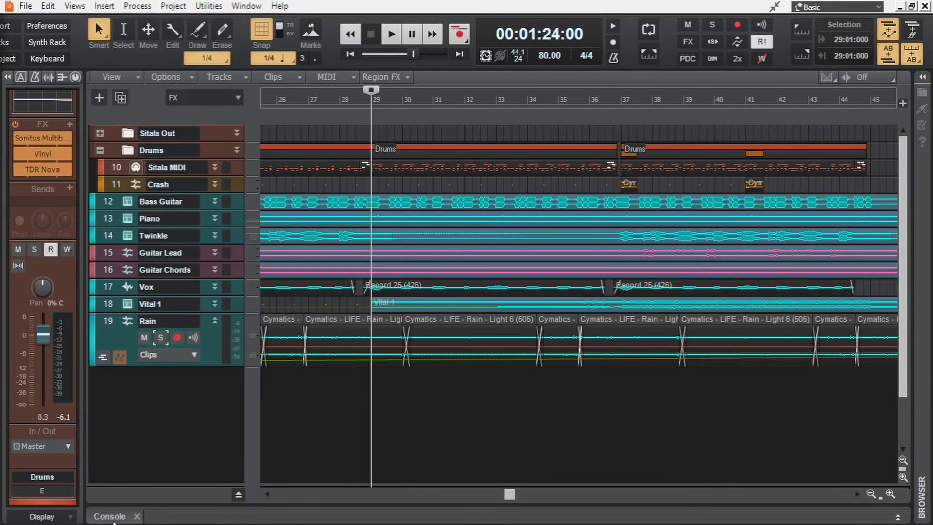
- Examine the Drums bus effects in the Console with the bus section widened, and close the Console
left_click(110, 516)
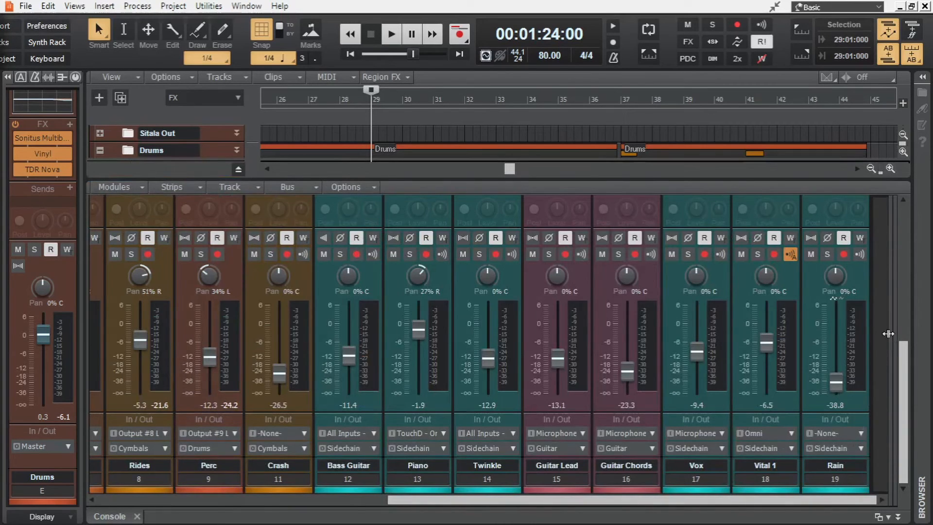
left_click_drag(888, 333, 205, 313)
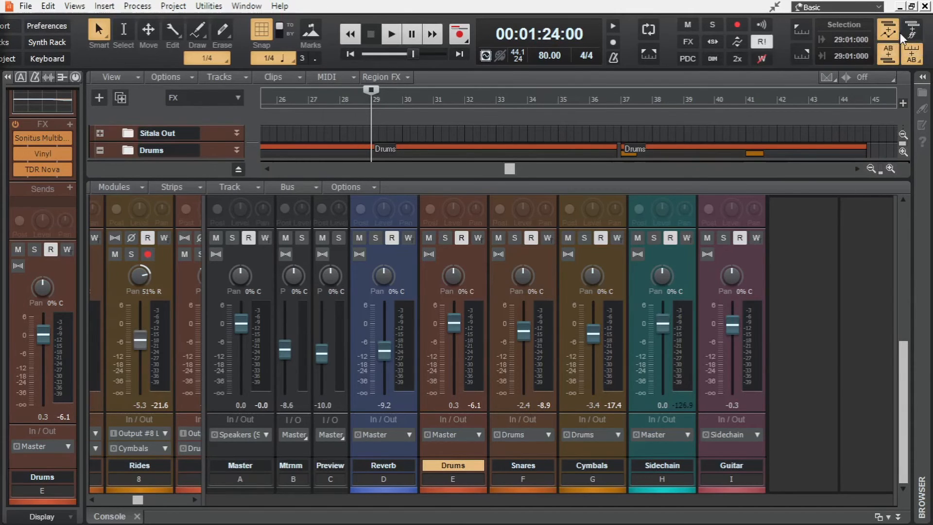
scroll(470, 346, "up", 3)
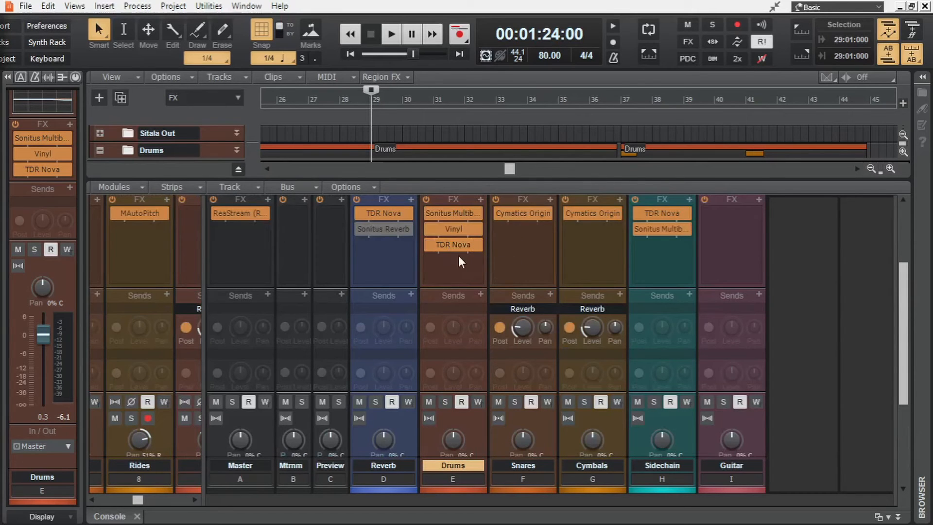
key("d")
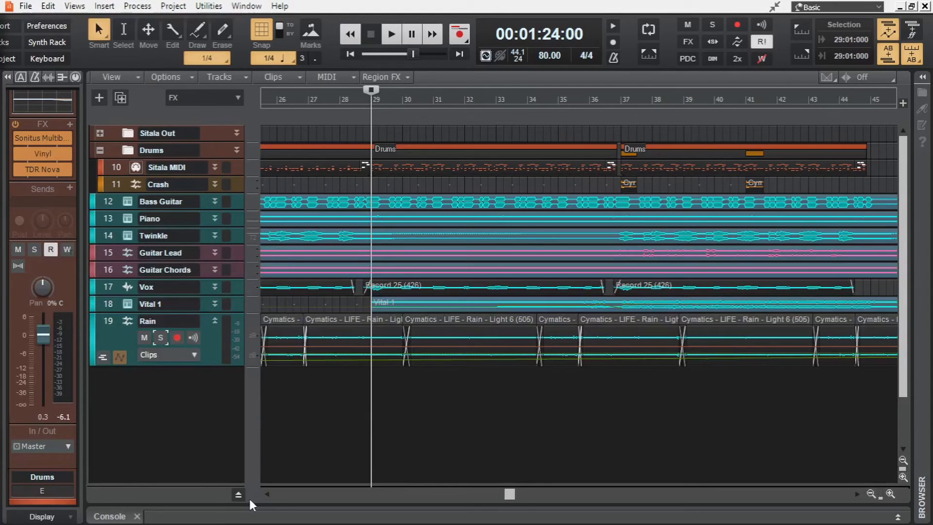
- Show the bus pane below the tracks, then expand and solo the Drums bus
left_click(317, 484)
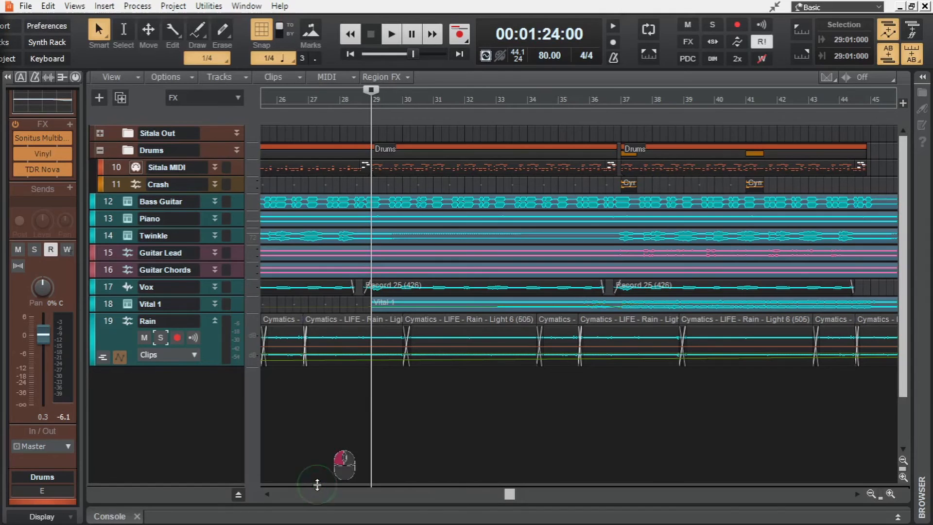
left_click_drag(316, 484, 330, 275)
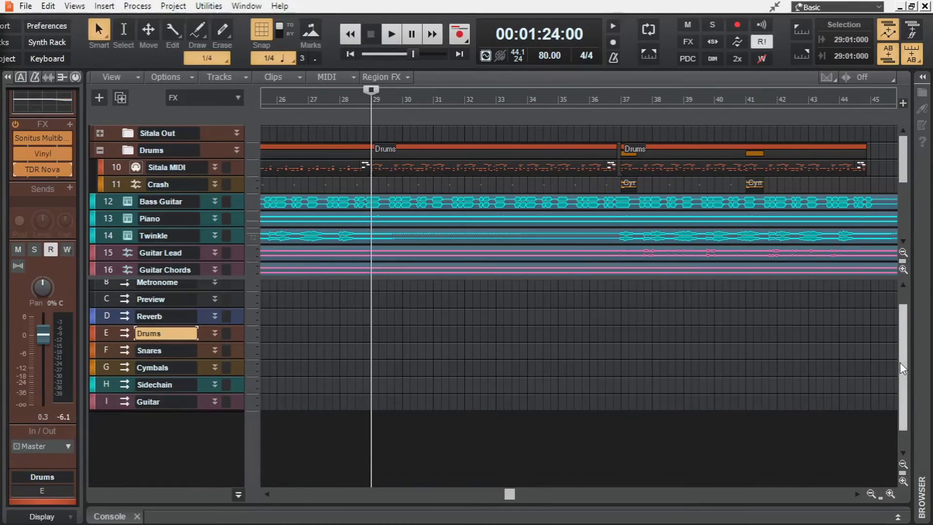
left_click_drag(905, 354, 905, 340)
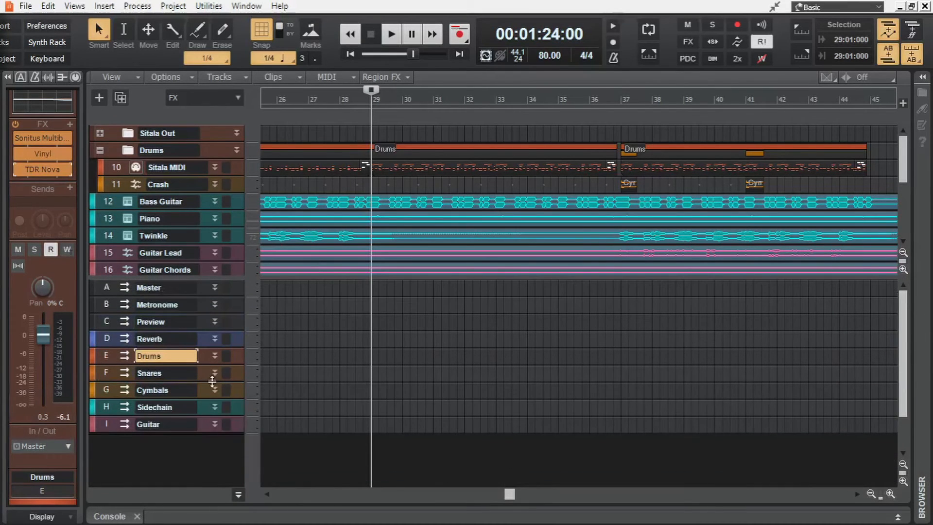
left_click(214, 356)
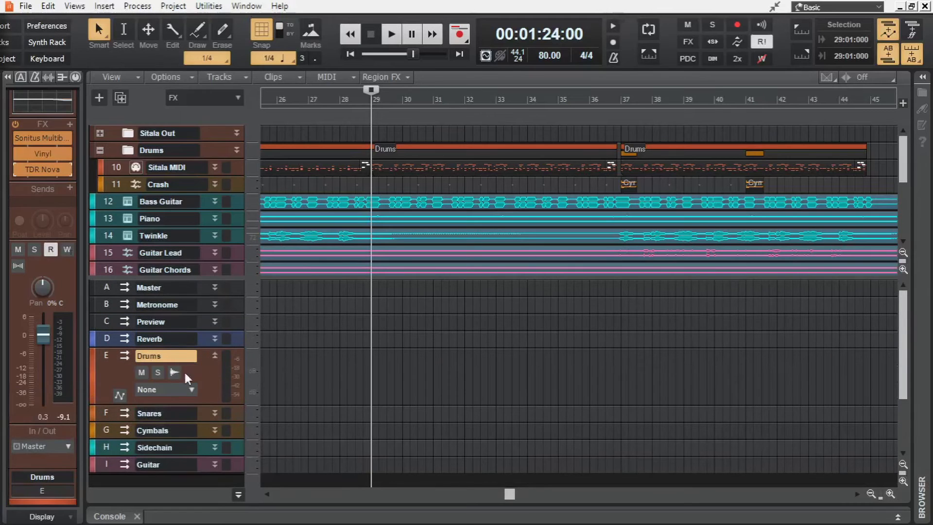
left_click(158, 372)
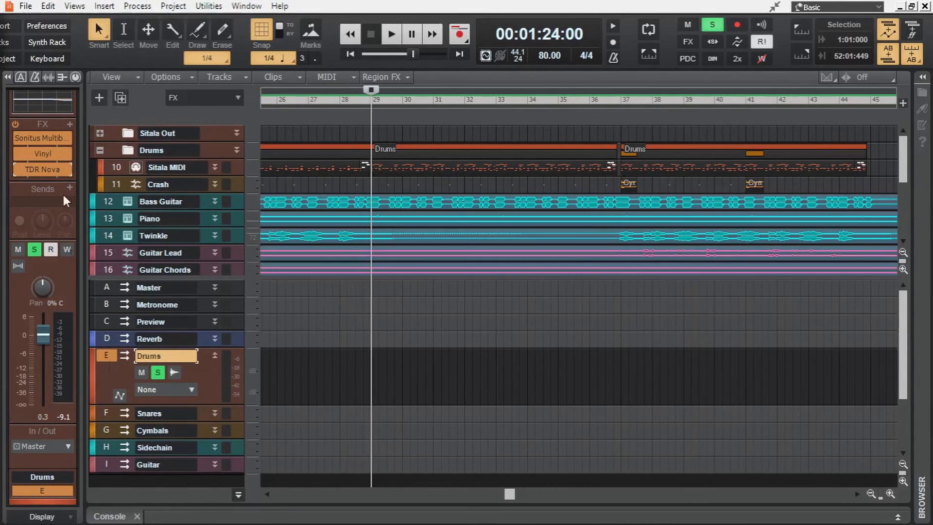
- Arm automation write in TDR Nova on the Drums bus and record its low-pass frequency lowered to 10.7 kHz during playback
double_click(43, 170)
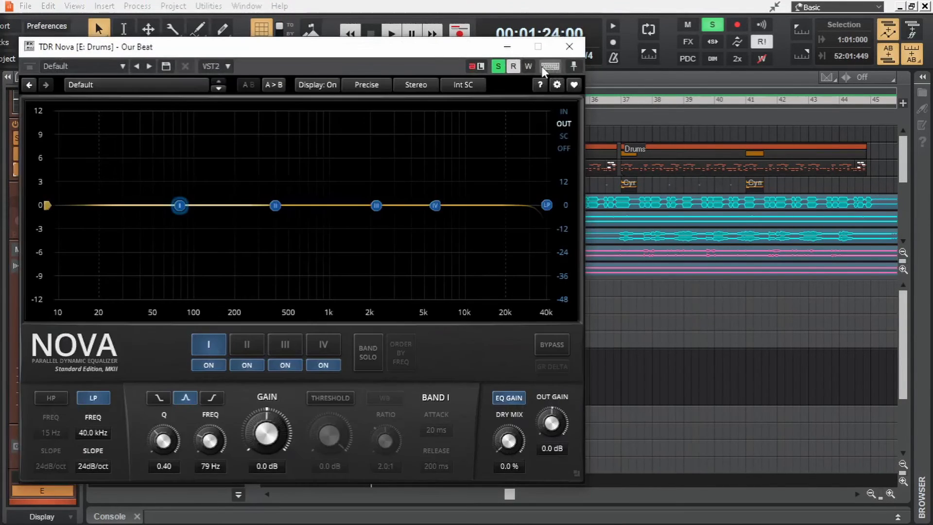
left_click(529, 68)
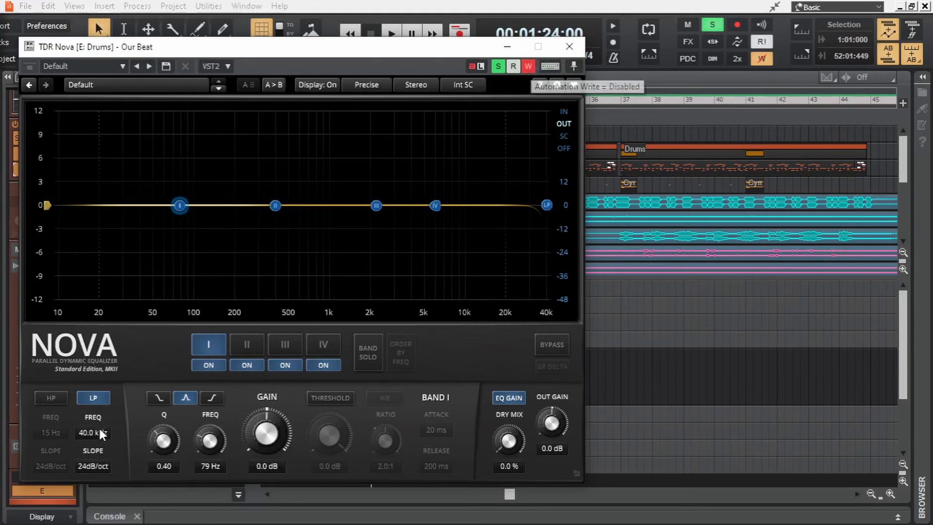
left_click_drag(103, 436, 126, 463)
key("space")
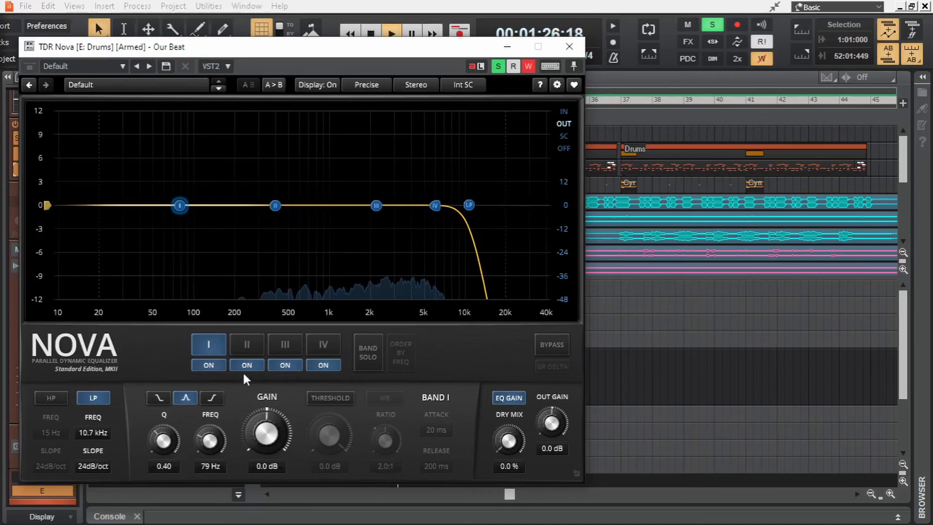
key("space")
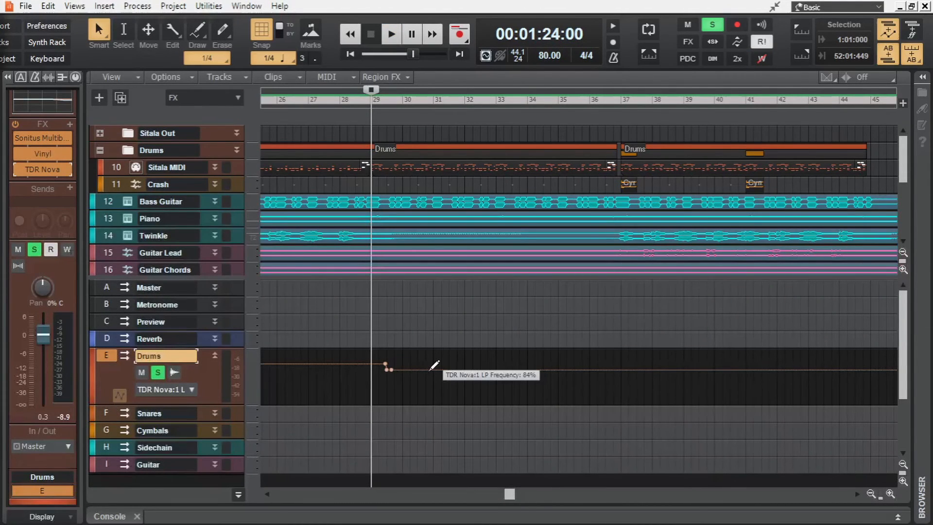
- Reshape the Drums bus low-pass frequency envelope into a slow-rising curve from measure 29 to 37, deleting the surplus node
left_click_drag(385, 363, 624, 338)
right_click(387, 370)
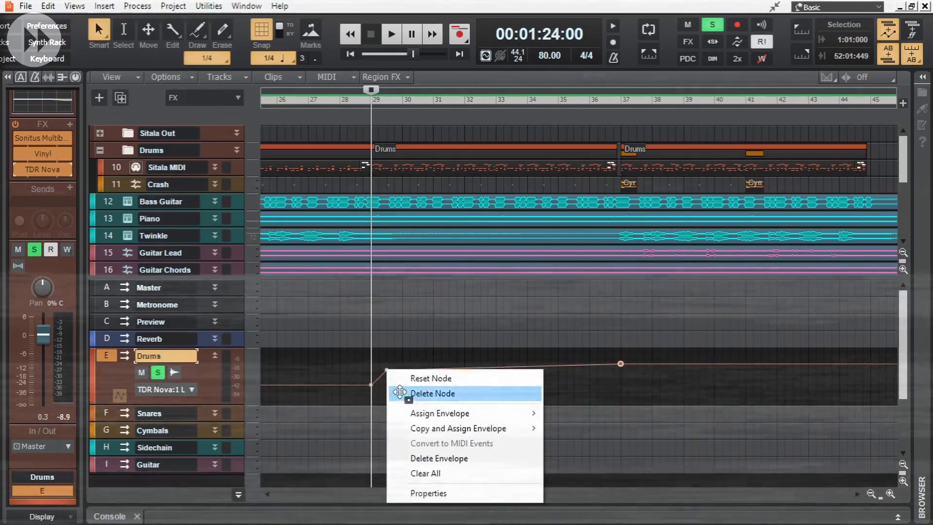
left_click(403, 387)
right_click(426, 380)
left_click(462, 270)
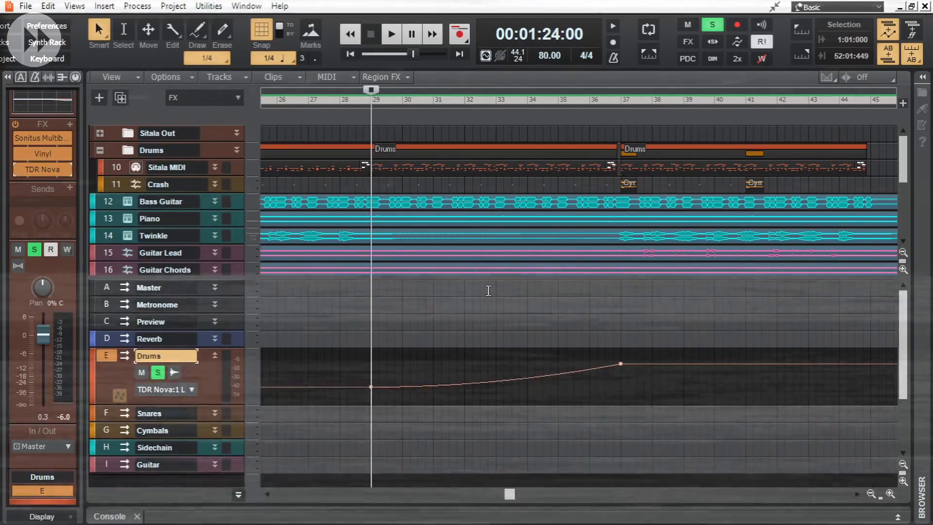
- Play the Drums bus from measure 33 with TDR Nova open to examine its low-pass sweep, and close the plug-in
left_click_drag(508, 495, 477, 498)
left_click_drag(476, 498, 386, 497)
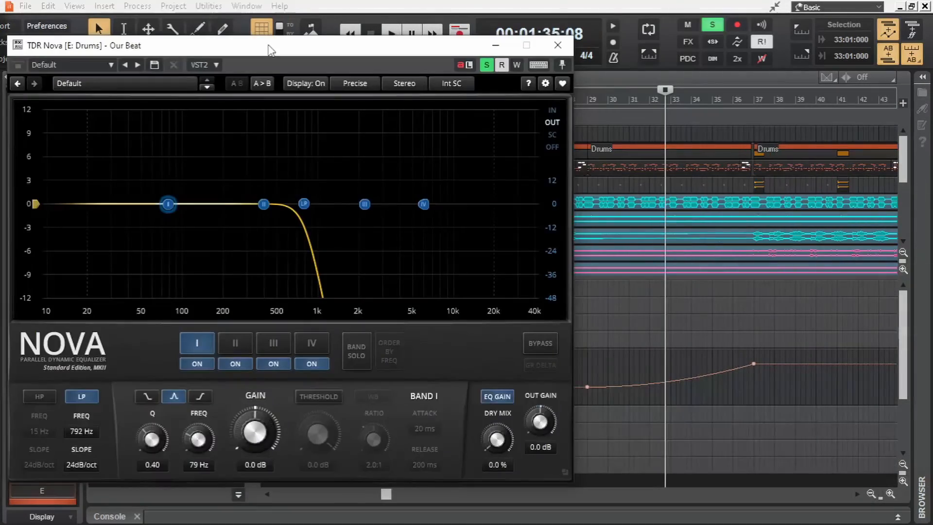
key("space")
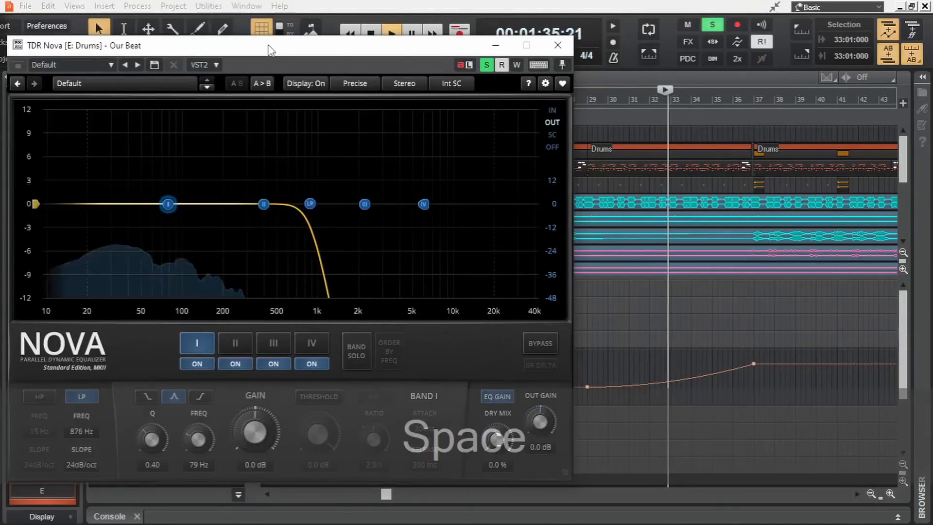
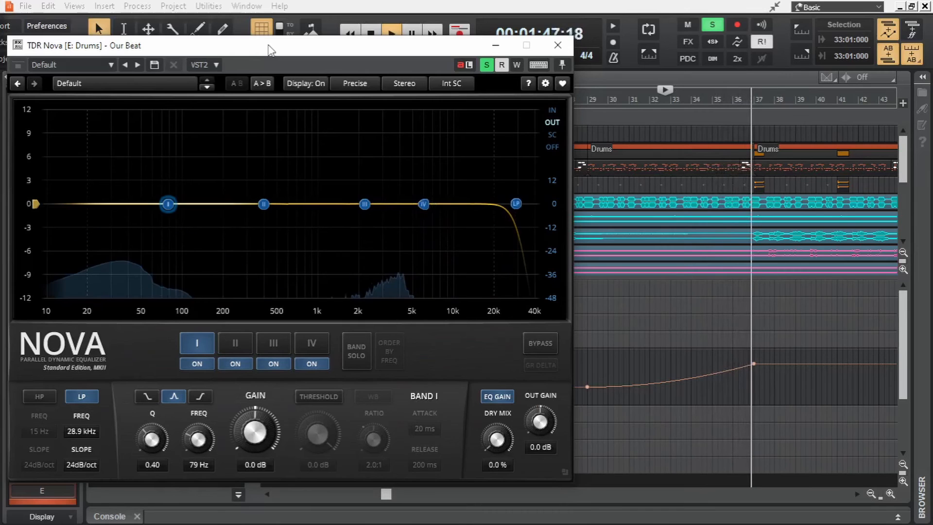
key("space")
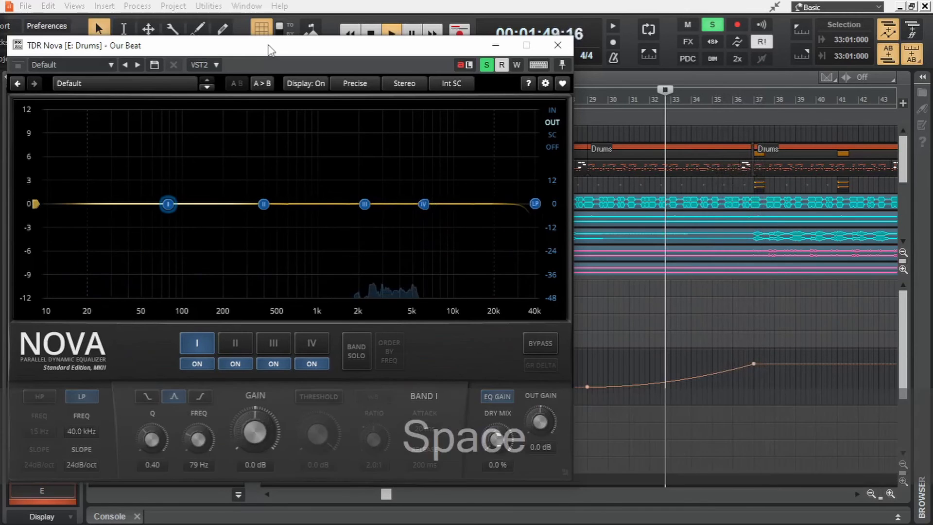
left_click(568, 44)
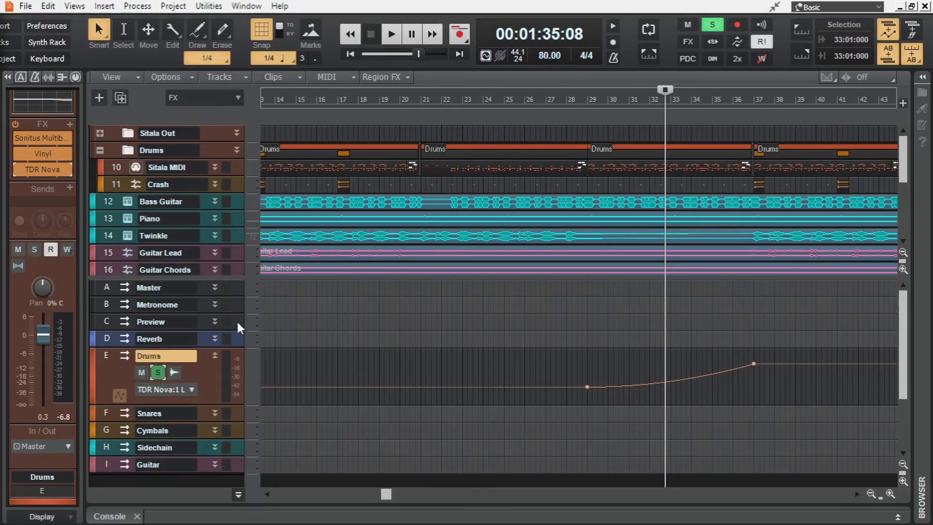
- Hide the bus pane, then enlarge and solo the Vox track
left_click(238, 493)
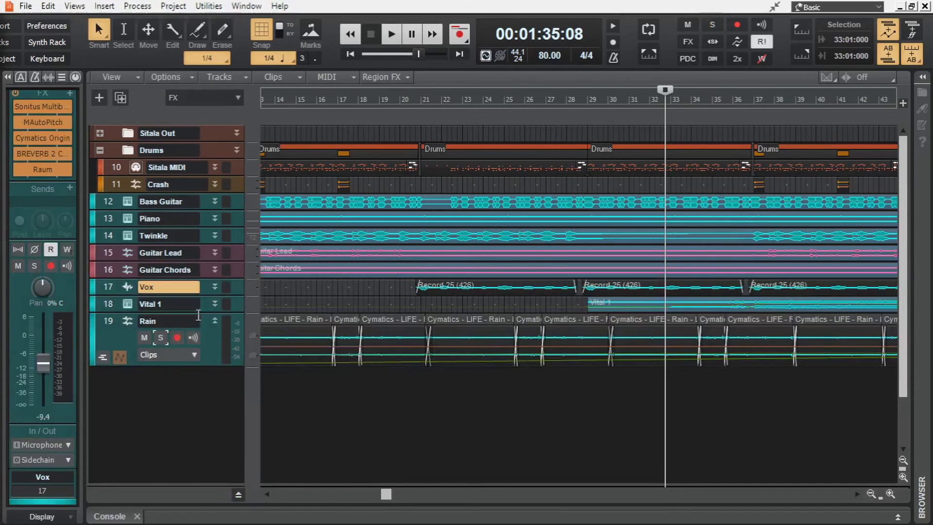
left_click_drag(206, 295, 206, 340)
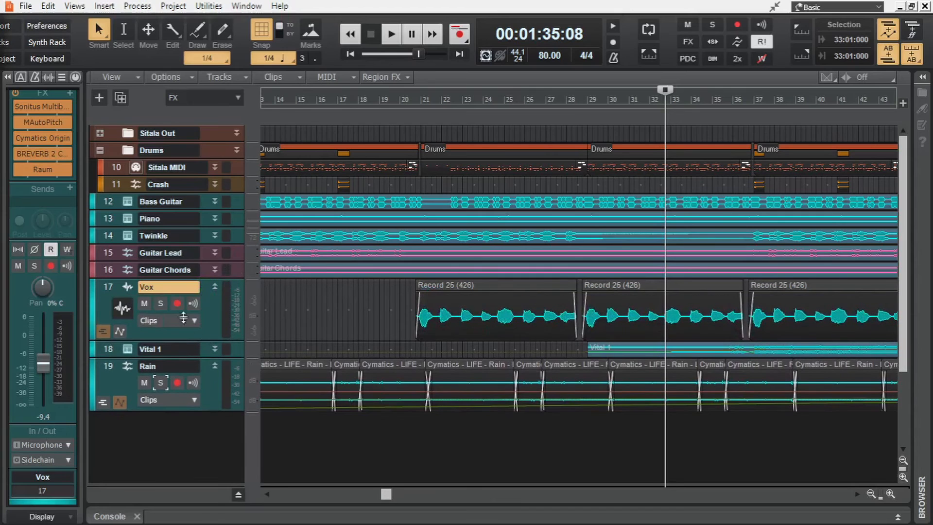
left_click(161, 304)
- Listen to the soloed Vox track from measure 21
left_click(422, 449)
key("space")
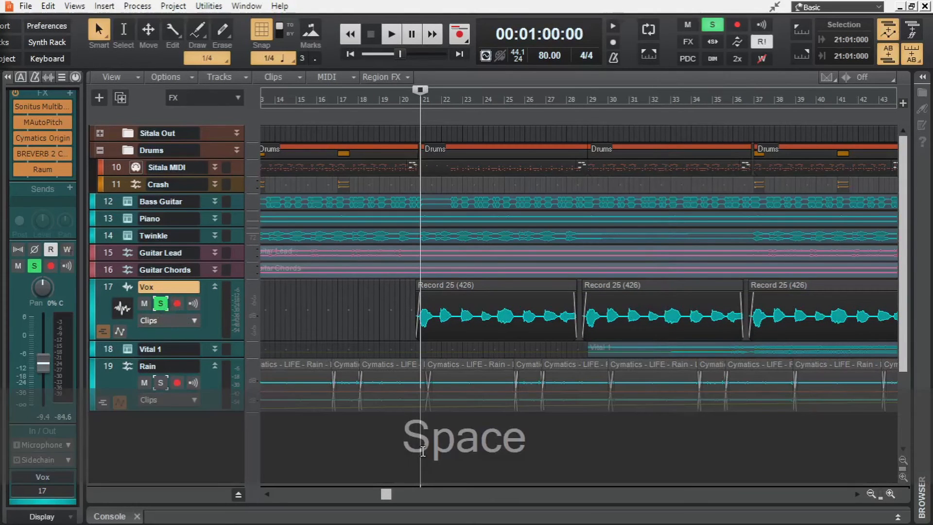
key("space")
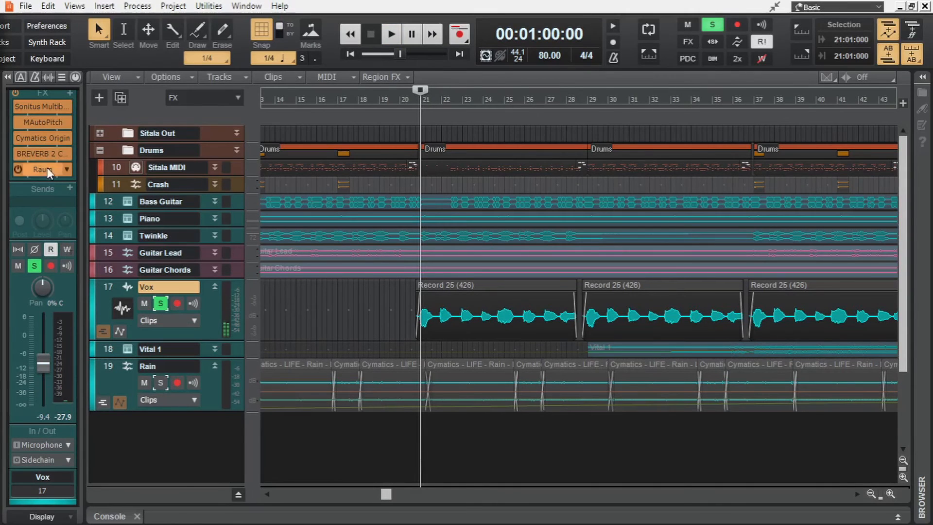
- Bypass the effects rack and ProChannel on the Vox track and listen to the dry vocal
scroll(17, 94, "up", 3)
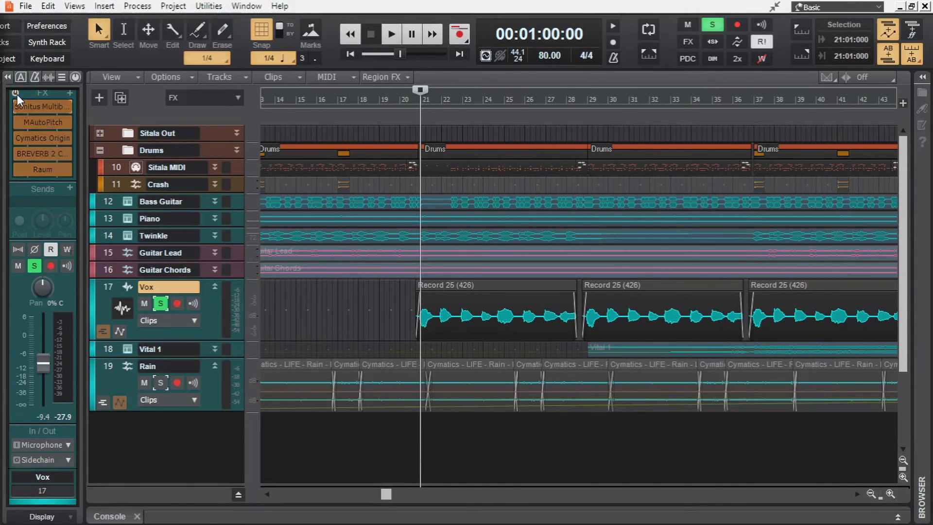
left_click(64, 107)
key("space")
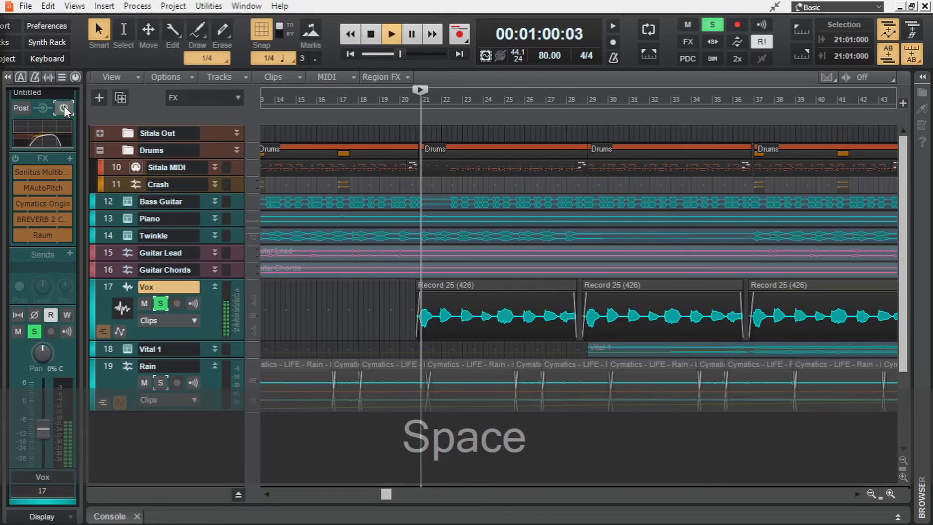
key("space")
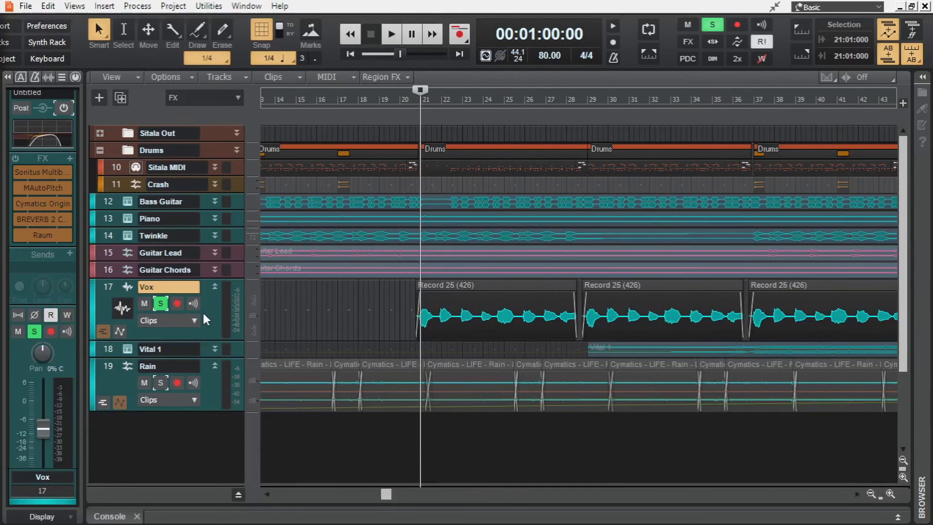
- Display the clip gain automation on the Vox track
left_click(193, 321)
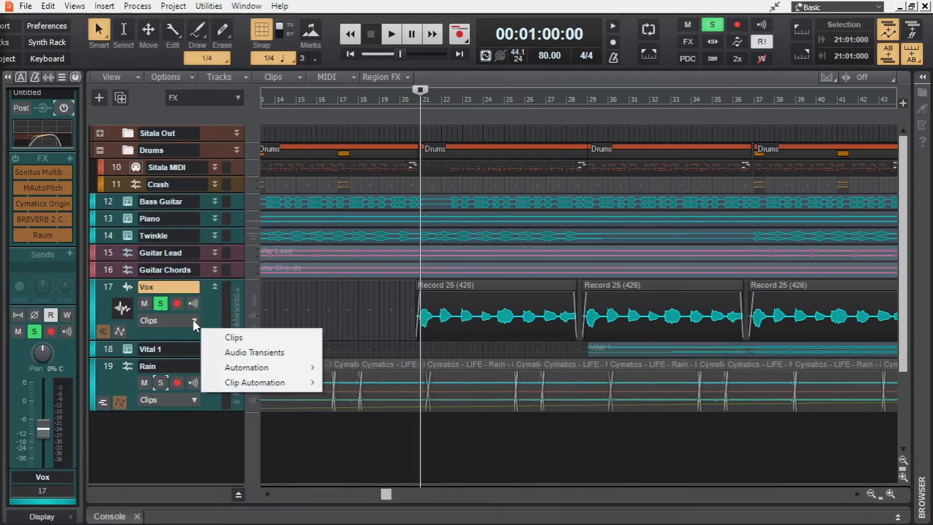
mouse_move(286, 383)
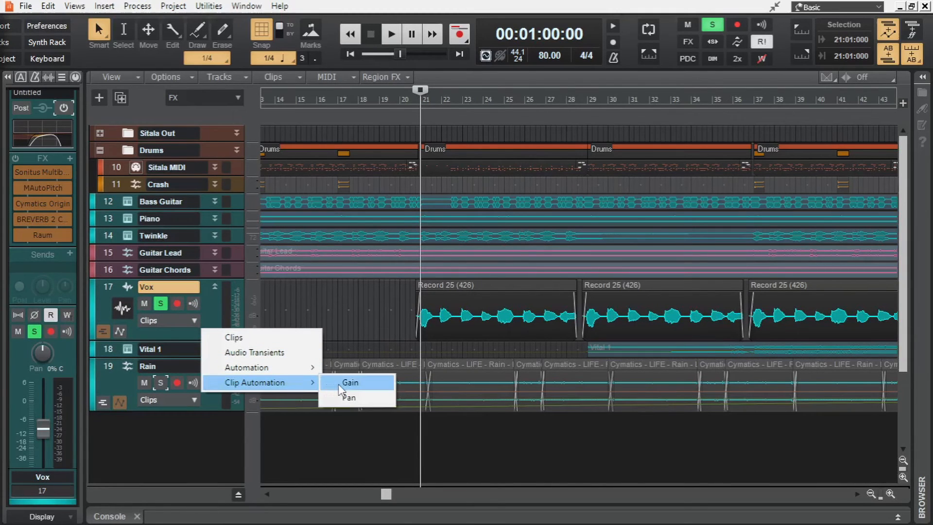
left_click(381, 387)
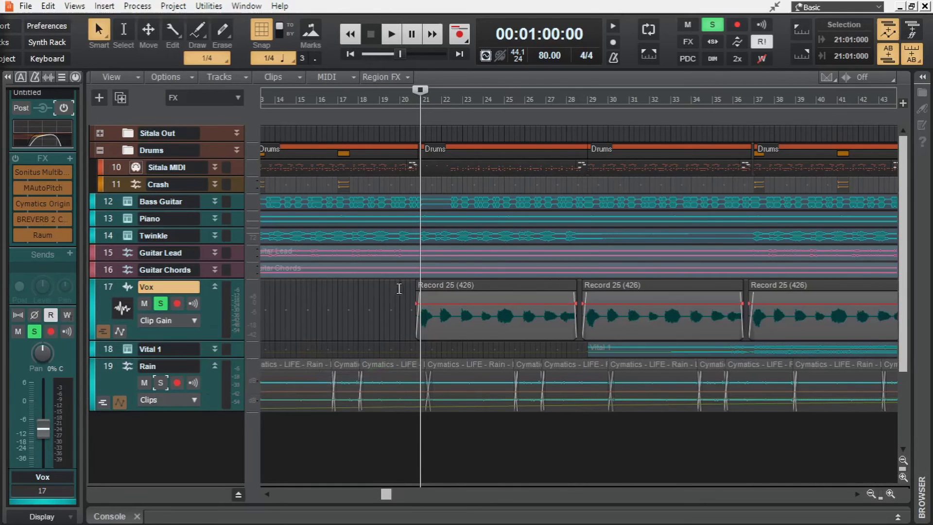
- With snap off, add nodes to the first Vox clip's gain envelope that dip its first two phrases, and play the result
scroll(475, 311, "up", 4, "alt")
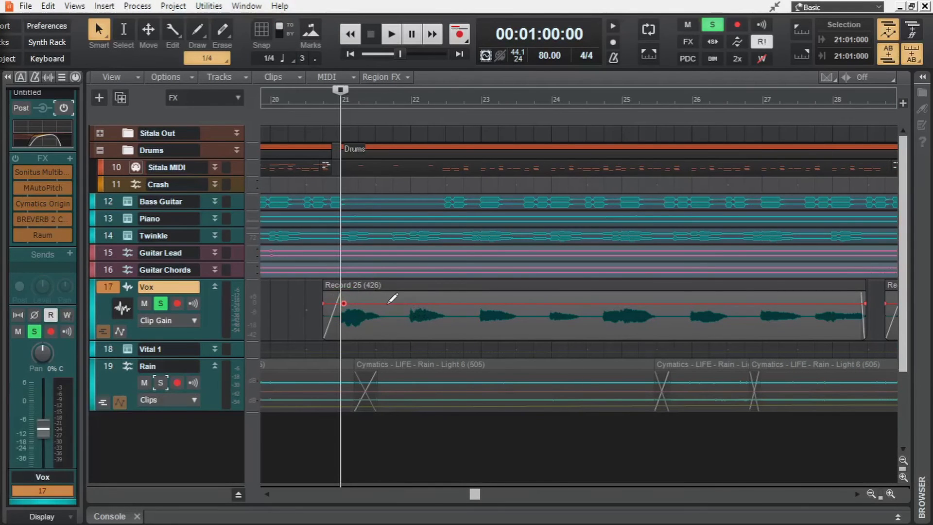
left_click(368, 305)
left_click_drag(368, 305, 366, 336)
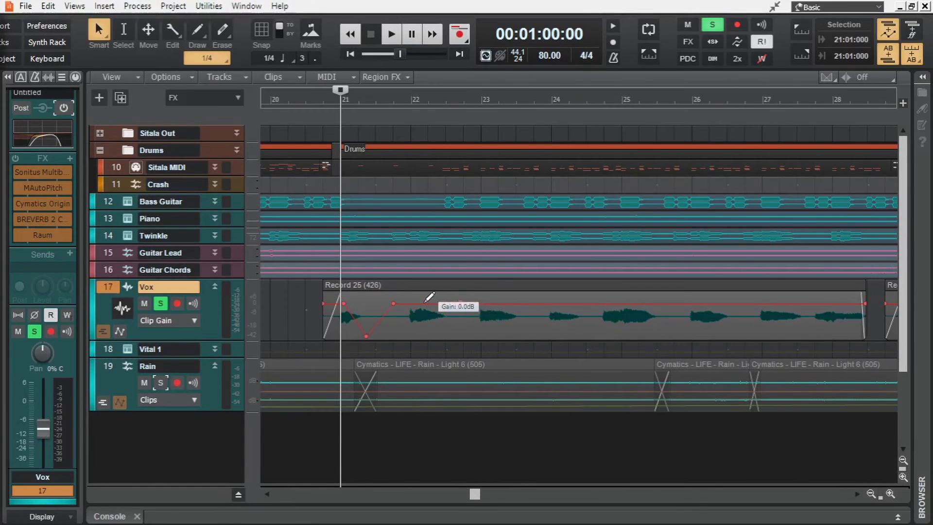
left_click_drag(436, 304, 409, 333)
key("space")
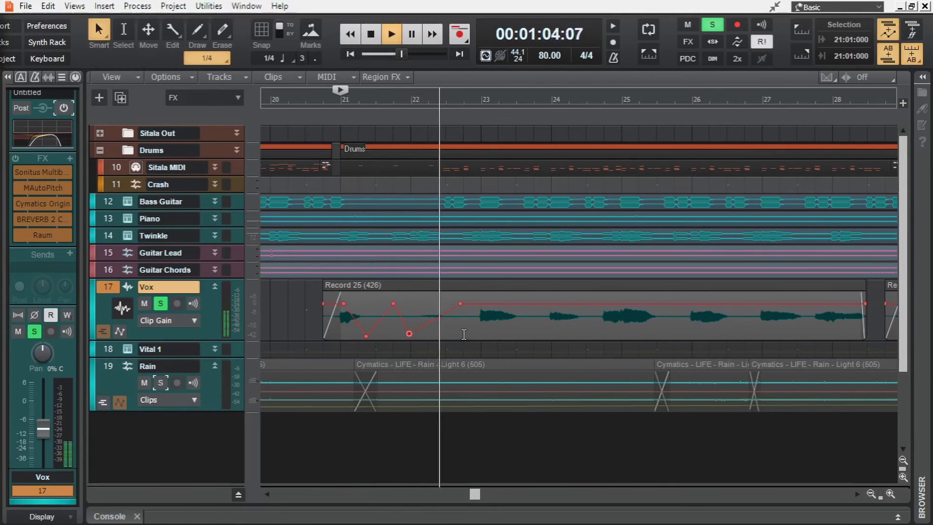
key("space")
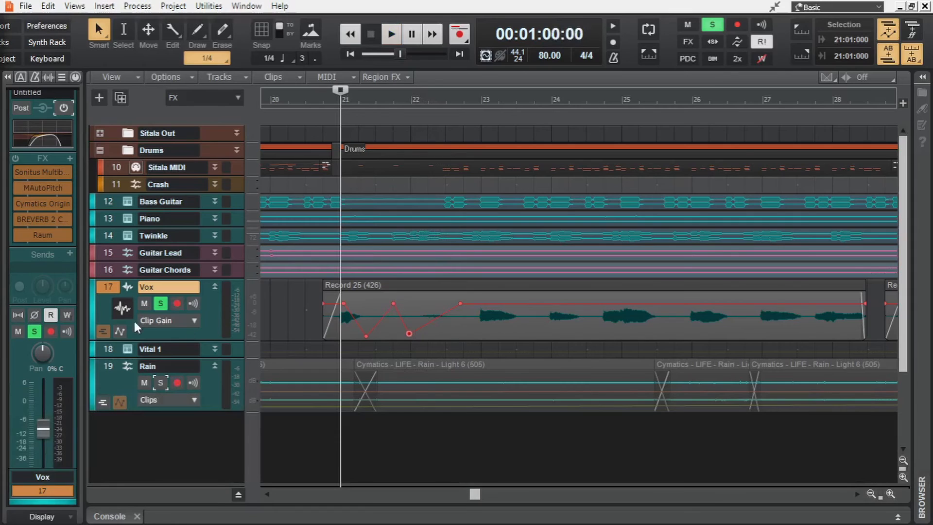
- Display clip pan automation on Vox and swing the pan around measure 23 left and then to 100% right, returning to centre
left_click(175, 319)
mouse_move(281, 380)
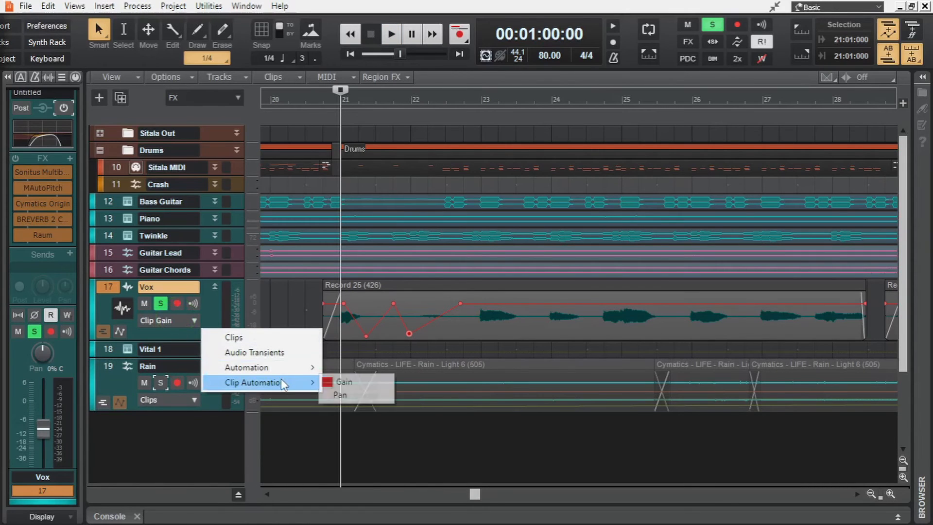
left_click(354, 395)
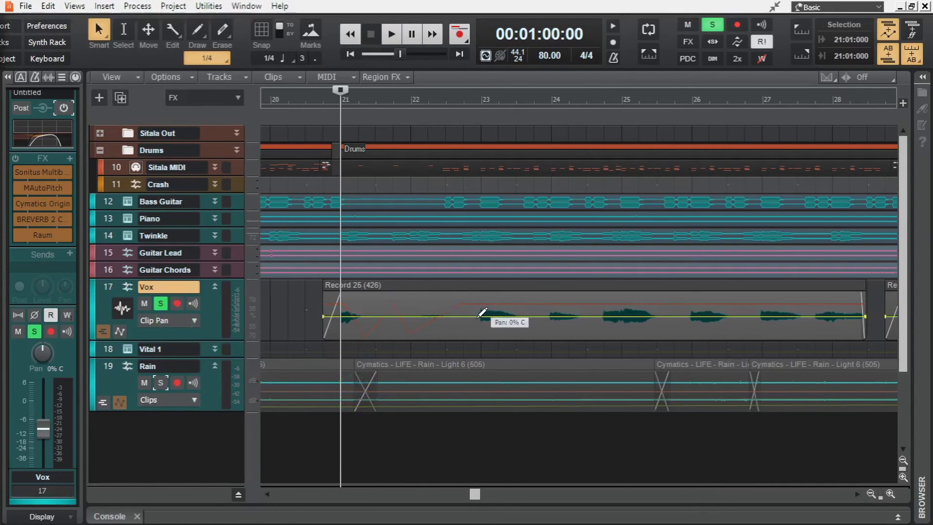
left_click(475, 316)
left_click(518, 316)
left_click_drag(487, 316, 502, 338)
- Listen to the clip pan swing on the Vox track from just before measure 23
left_click(467, 434)
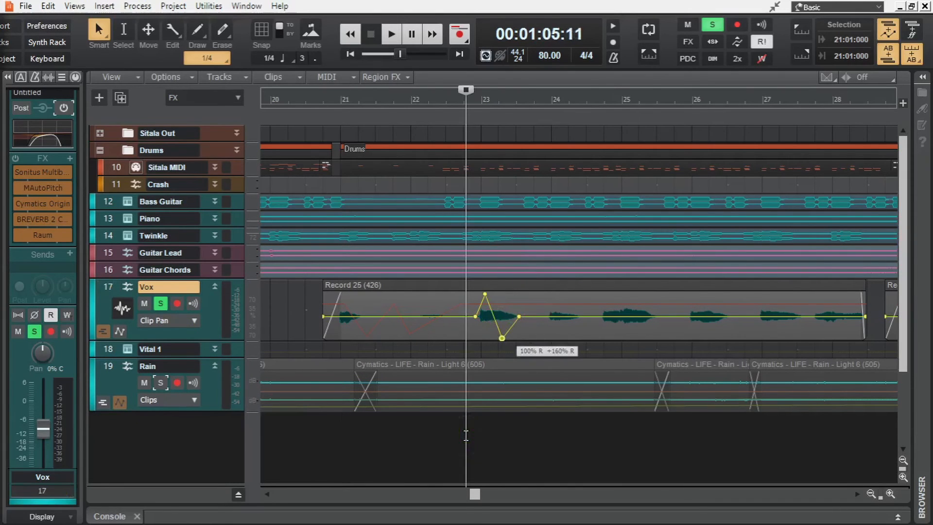
key("space")
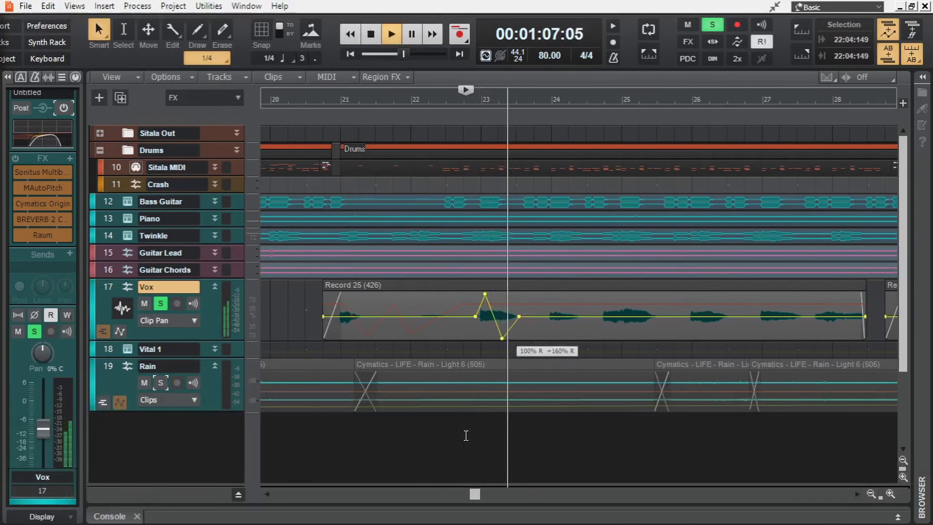
key("space")
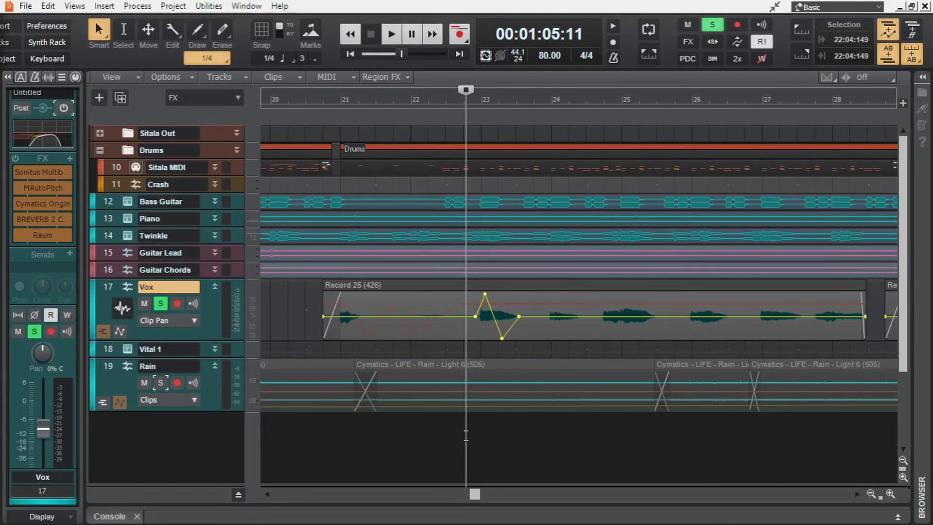
left_click_drag(449, 328, 536, 327)
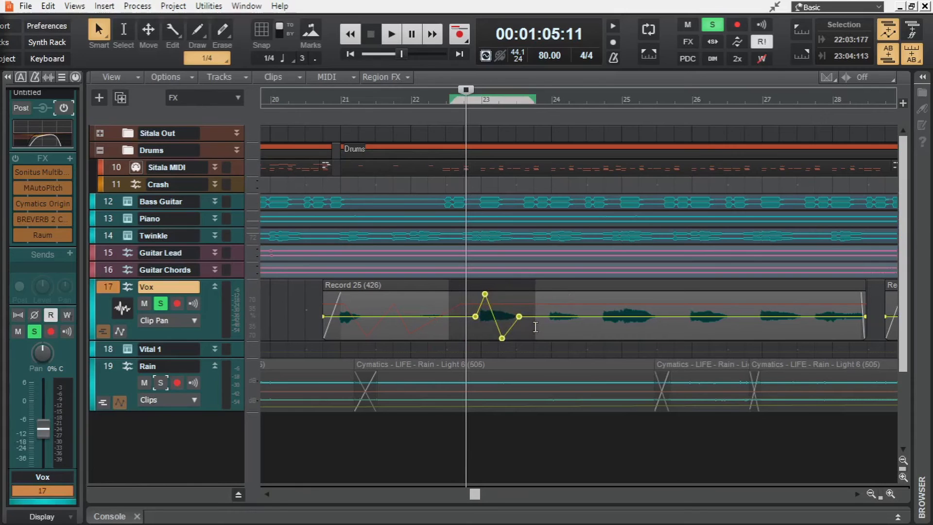
key("Delete")
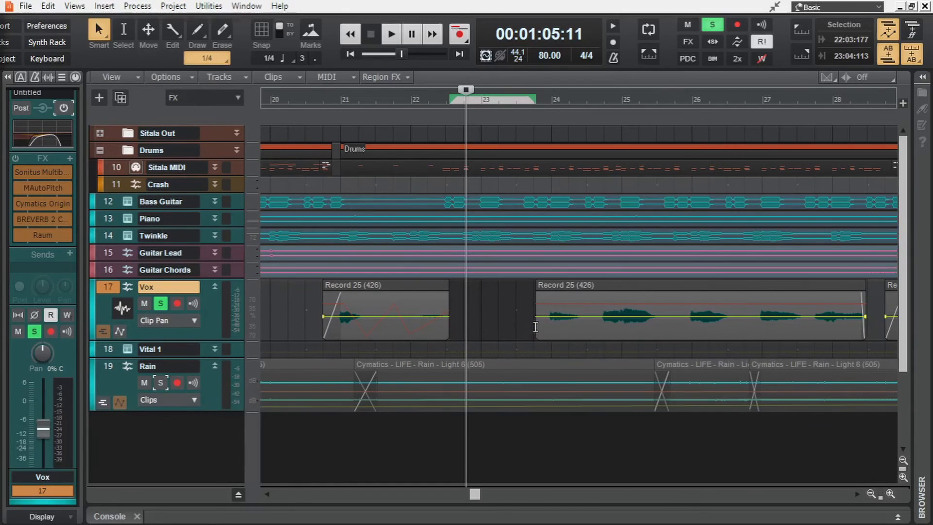
key("ctrl+z")
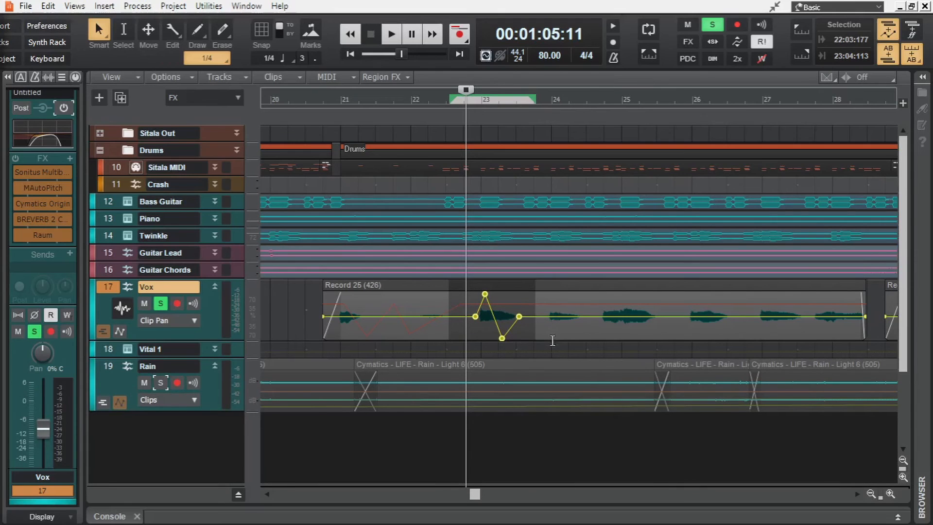
- Delete the pan nodes around measure 23 and the gain nodes over the opening phrases of the first Vox clip
left_click_drag(552, 339, 455, 289)
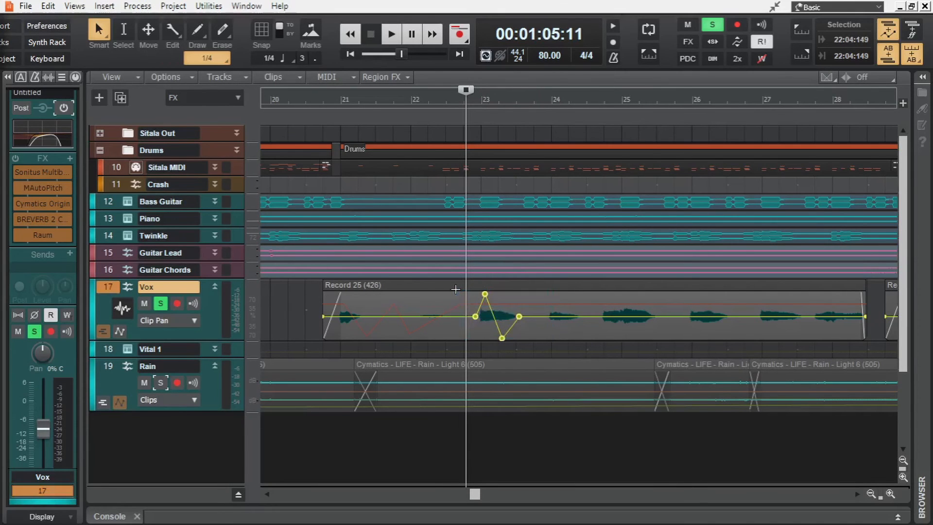
key("Delete")
left_click(195, 320)
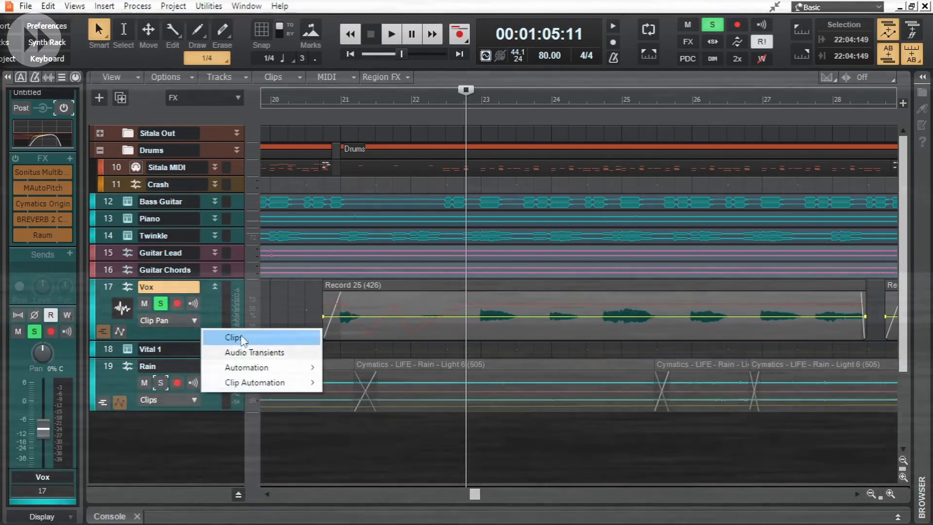
mouse_move(291, 383)
left_click(340, 396)
left_click_drag(476, 292, 332, 344)
key("Delete")
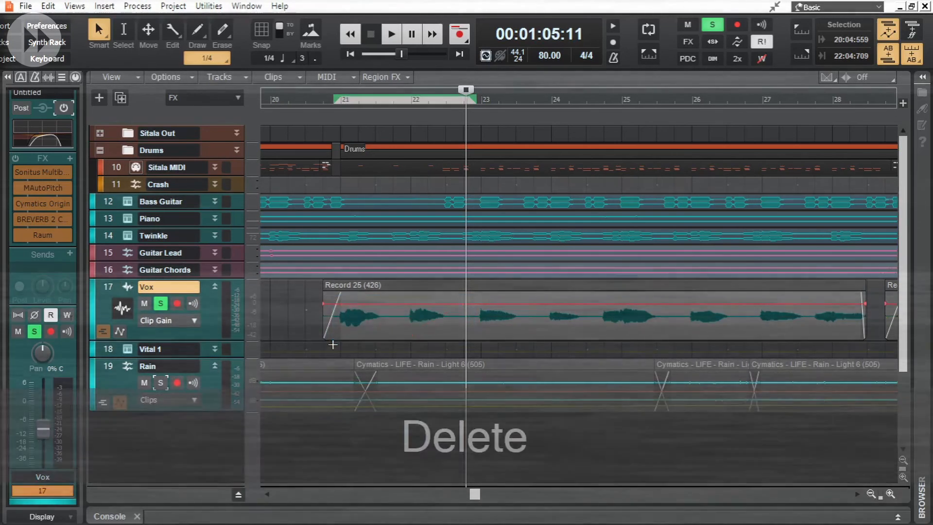
- Return Vox to clips view, find the Krush plug-in in the browser and add it to the first Vox clip as a clip effect
left_click(183, 320)
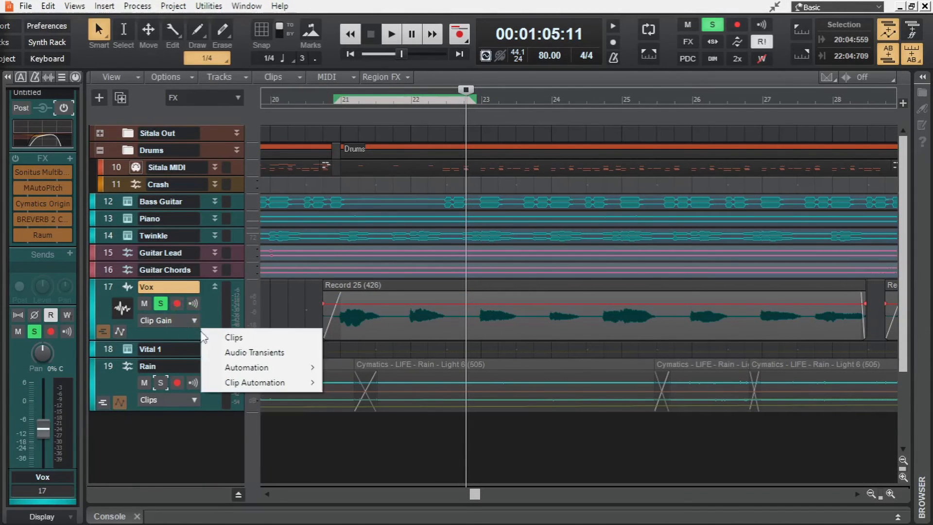
left_click(239, 333)
scroll(514, 334, "down", 2)
left_click_drag(450, 494, 468, 494)
left_click(923, 78)
left_click(867, 109)
type("krush")
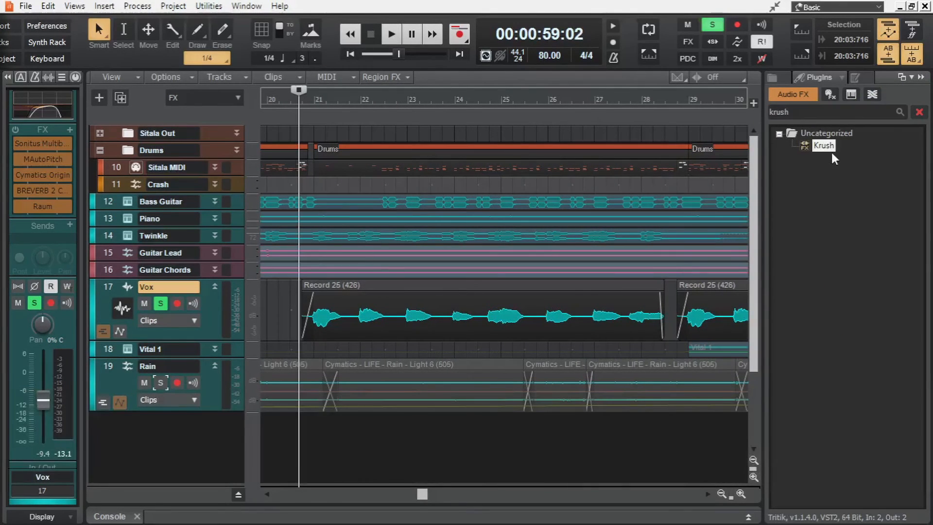
left_click_drag(826, 146, 532, 308)
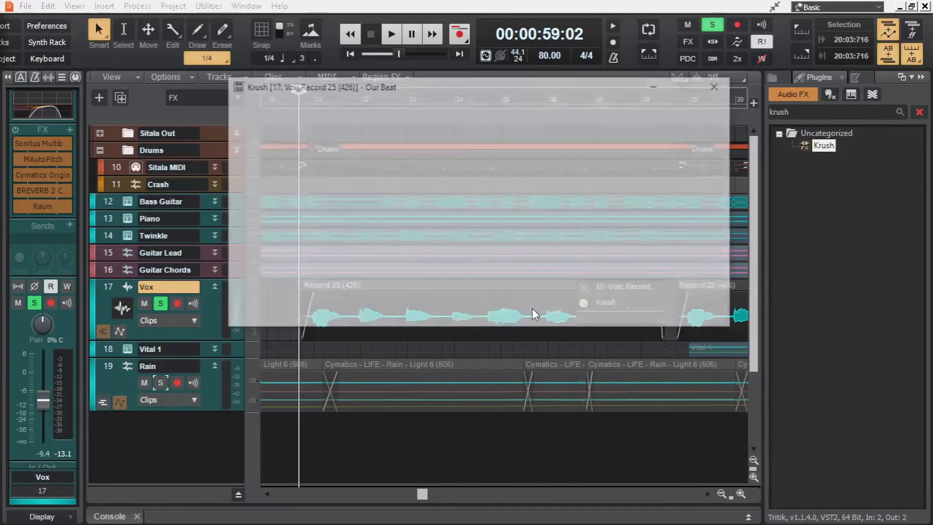
- Set Krush's crush to 18% and its drive to 16%, and close the plug-in window
left_click_drag(443, 90, 244, 39)
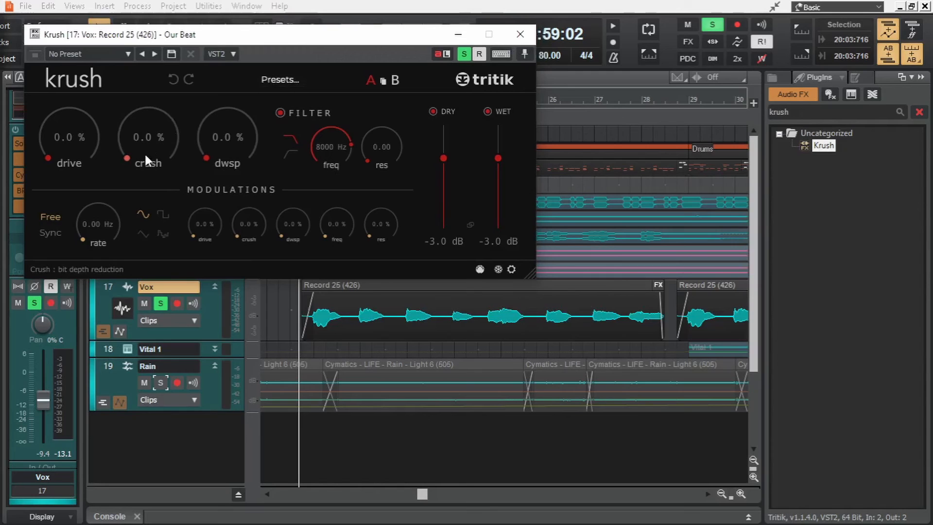
scroll(142, 131, "up", 6)
scroll(52, 127, "up", 2)
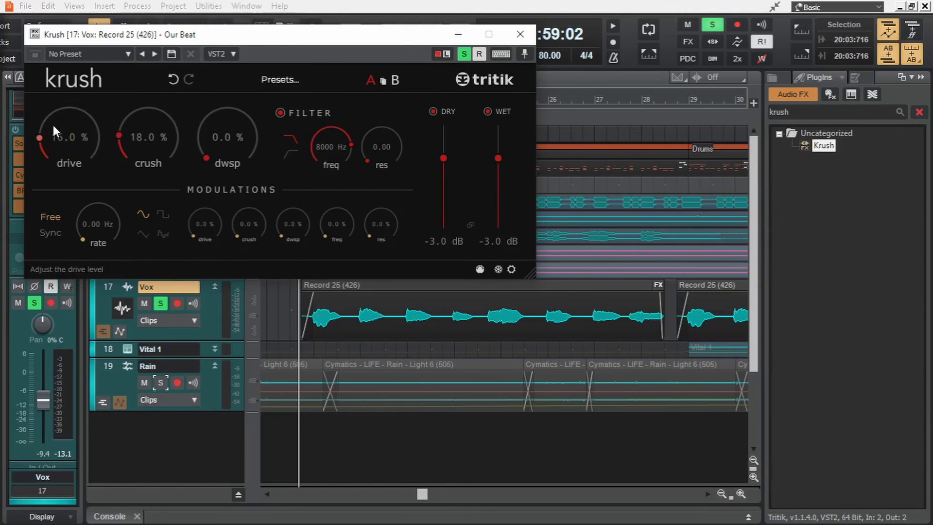
left_click(519, 34)
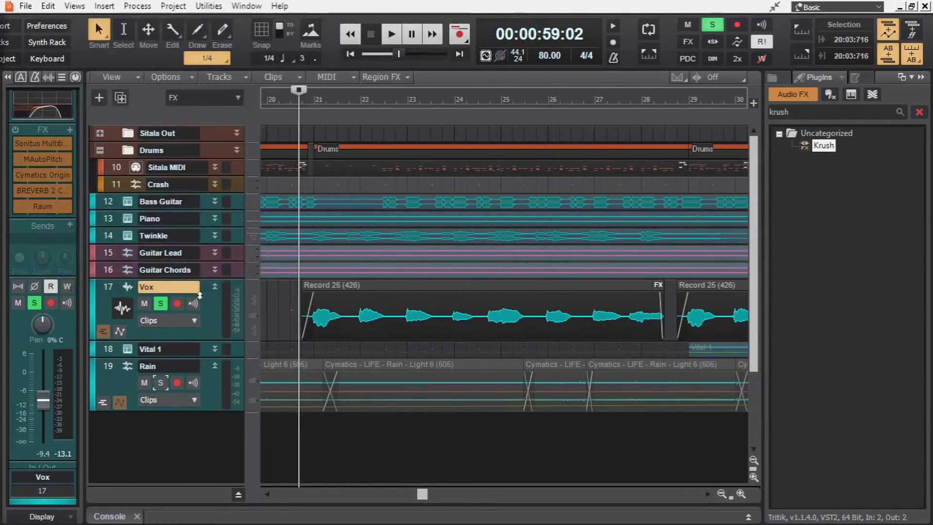
- Display the clip automation for Krush's Crush parameter on Vox and add nodes that raise and dip it over the first two phrases
left_click(195, 319)
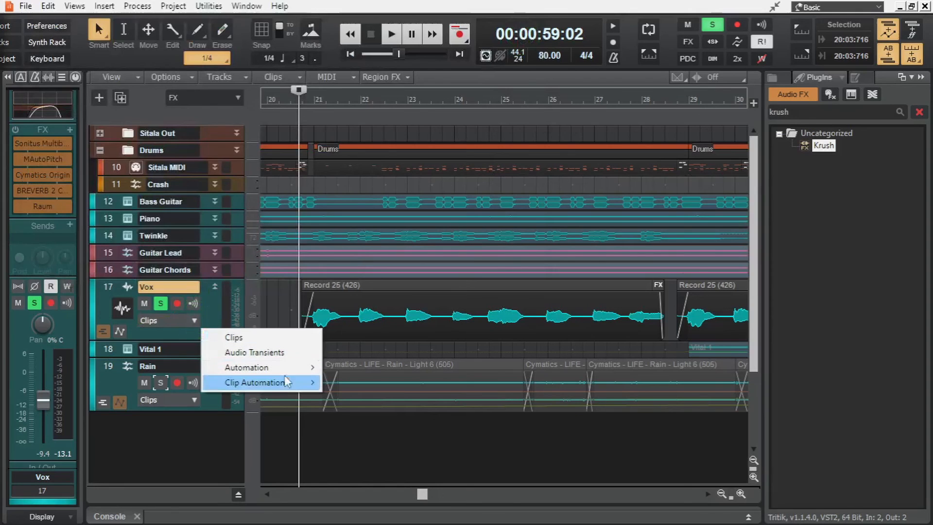
mouse_move(285, 384)
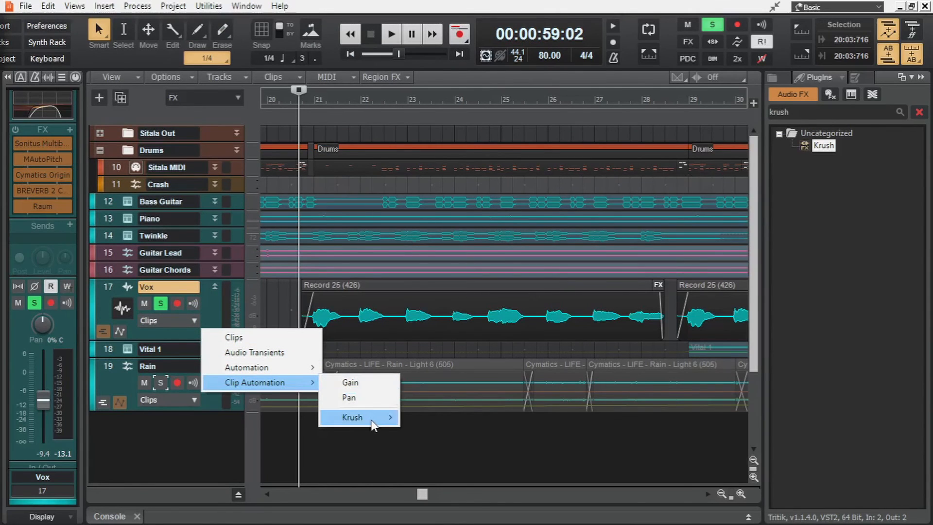
mouse_move(371, 421)
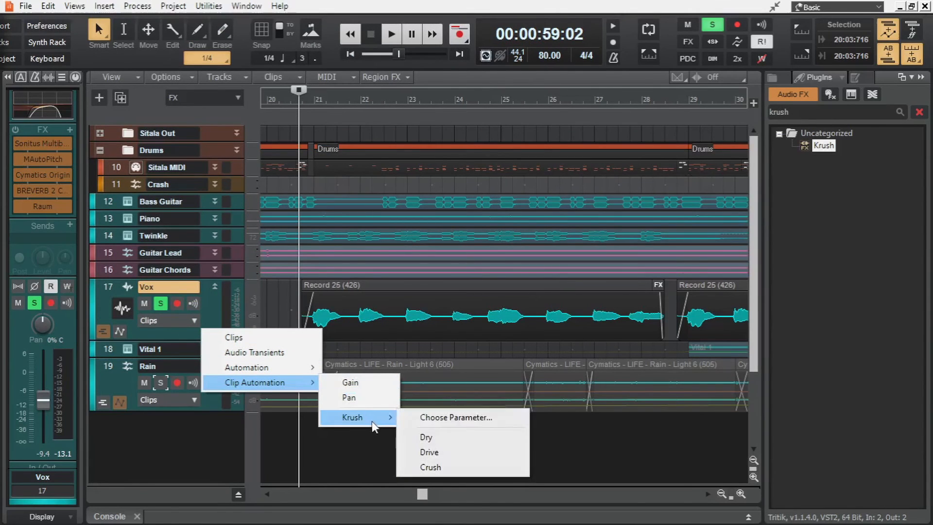
left_click(455, 467)
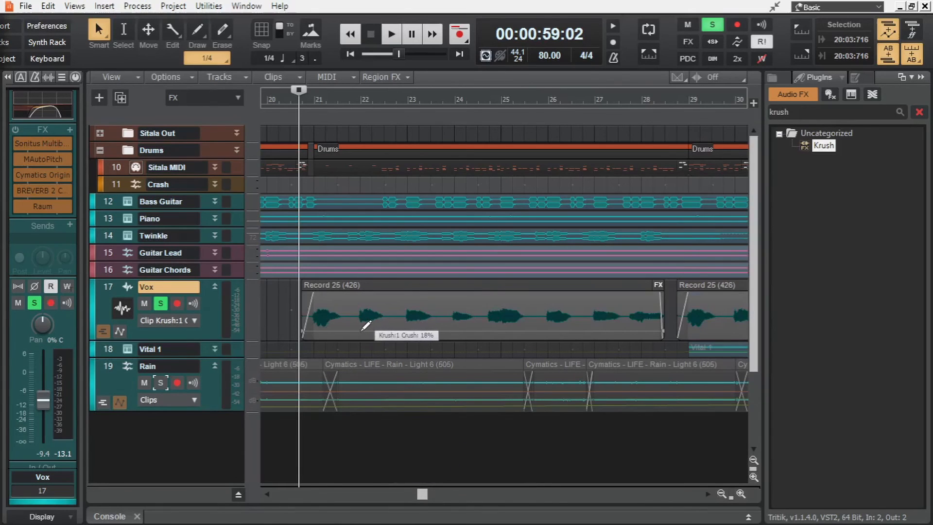
left_click(369, 331)
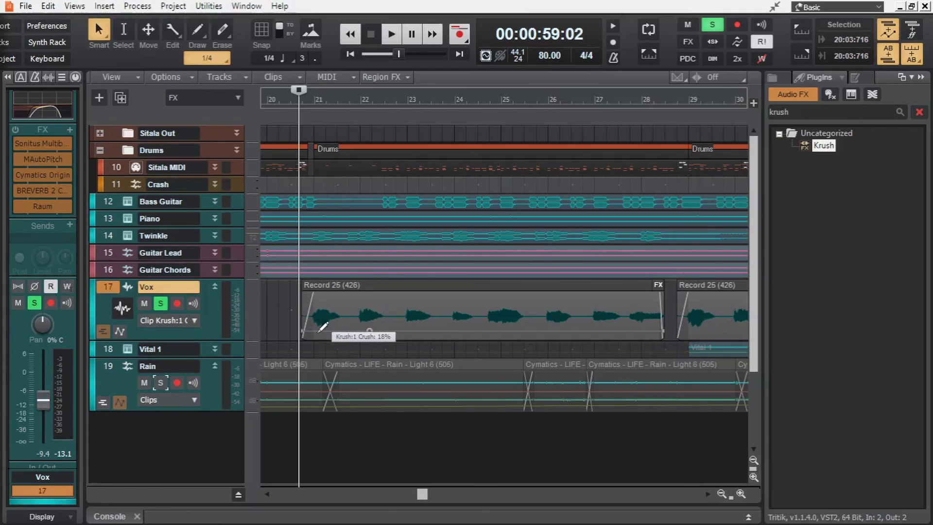
mouse_move(316, 331)
left_mouse_down()
mouse_move(315, 296)
mouse_move(325, 334)
mouse_move(363, 310)
mouse_move(357, 298)
left_mouse_up()
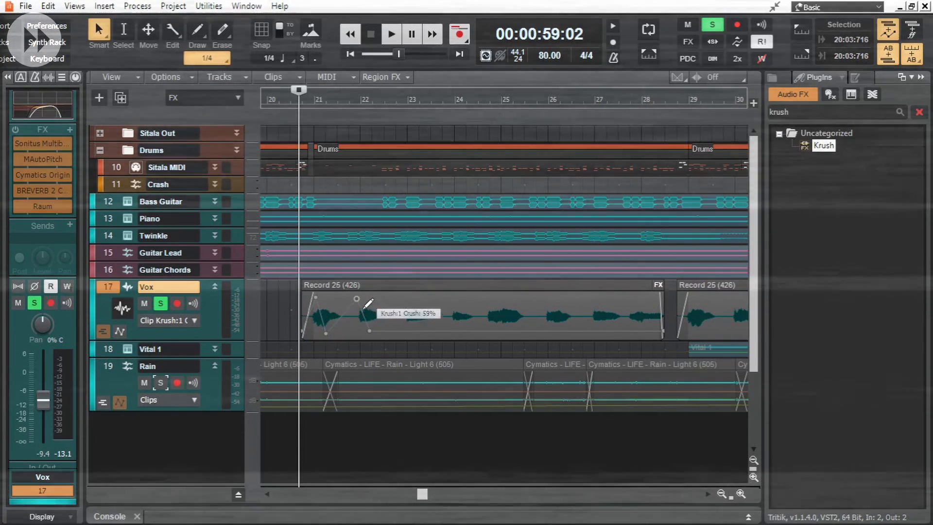
- Display Krush's Drive clip automation, shape two peaks over the first two Vox phrases, and close the plug-in browser
left_click(194, 320)
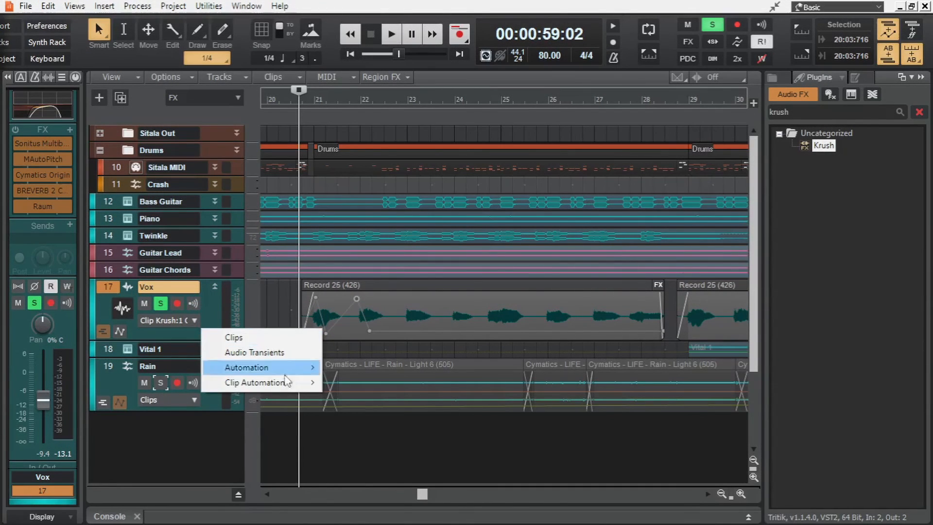
mouse_move(368, 414)
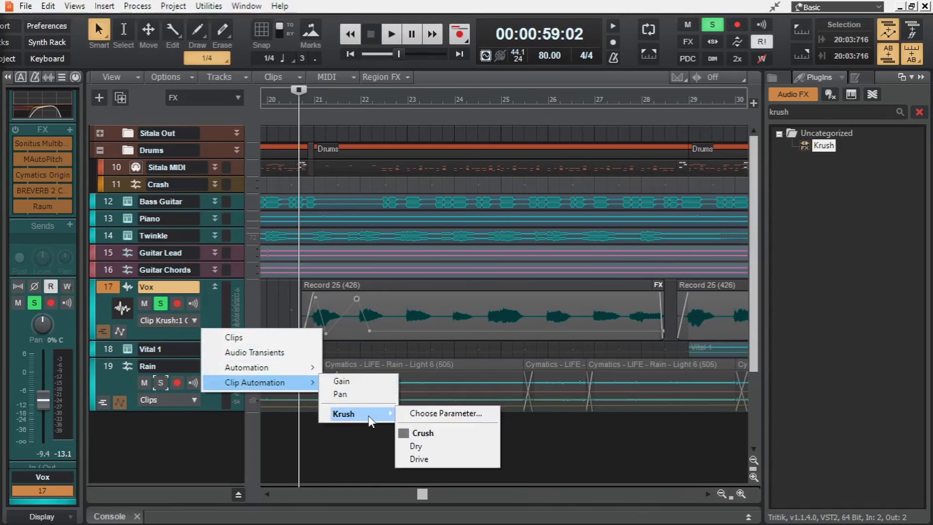
left_click(451, 457)
left_click(382, 331)
left_click_drag(321, 332, 370, 308)
left_click(920, 77)
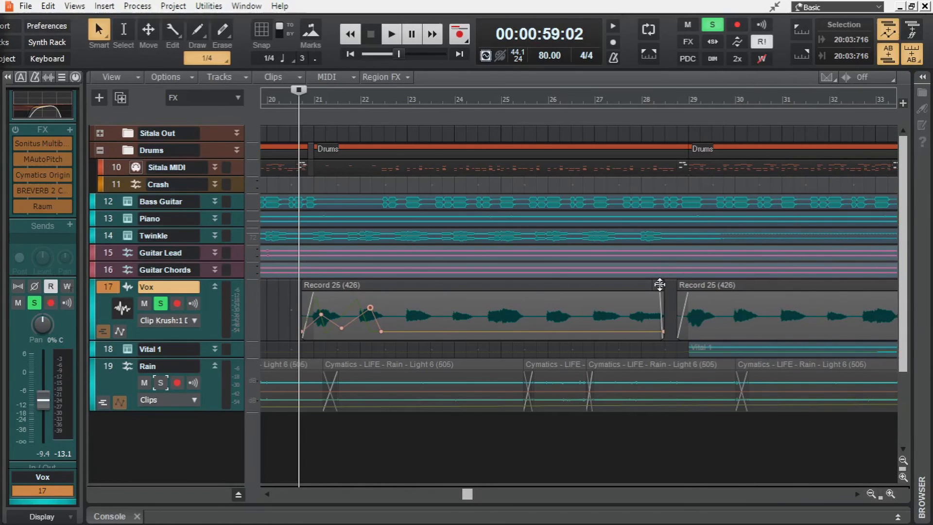
- Return Vox to clips view, open Krush from the first clip's effects and play the opening phrases to watch its controls
left_click(188, 322)
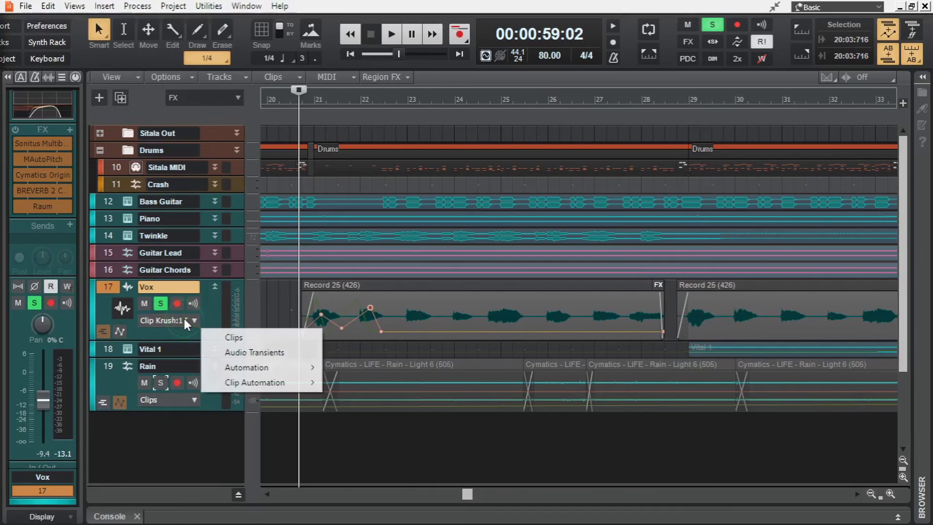
left_click(300, 335)
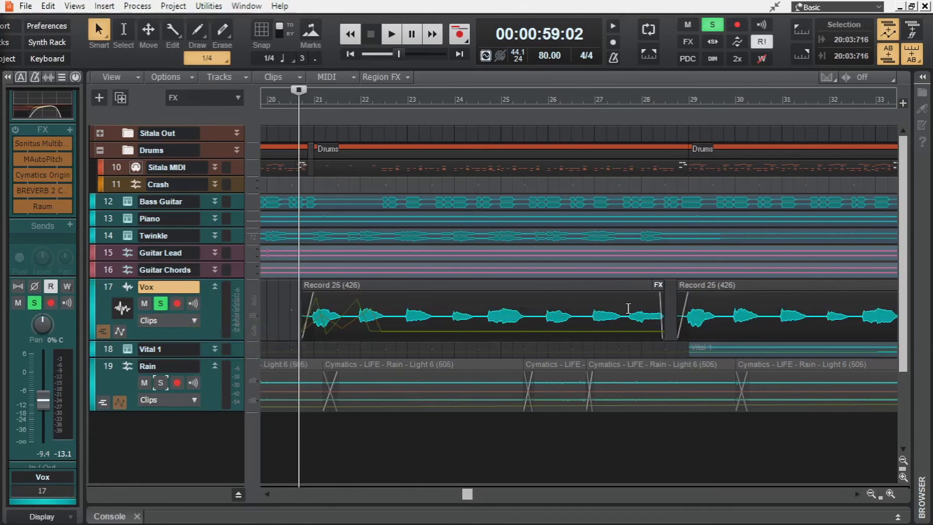
mouse_move(659, 282)
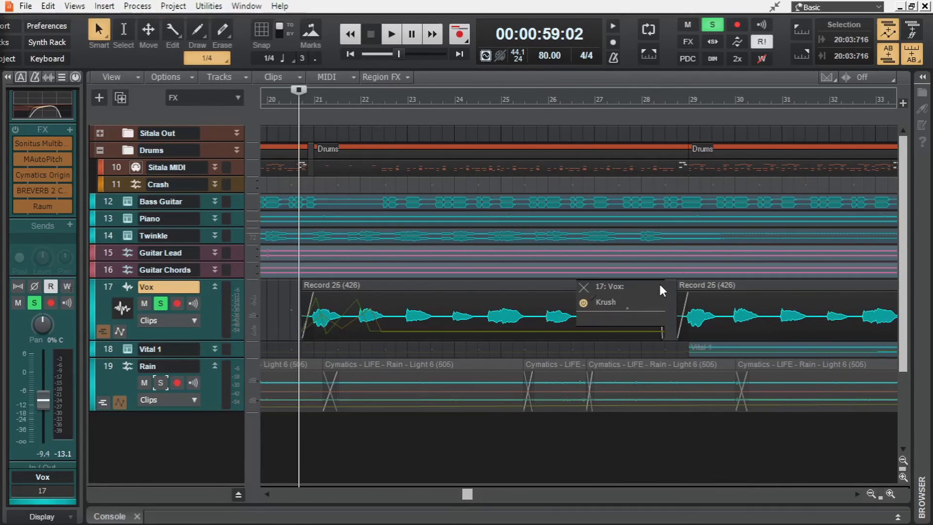
double_click(616, 306)
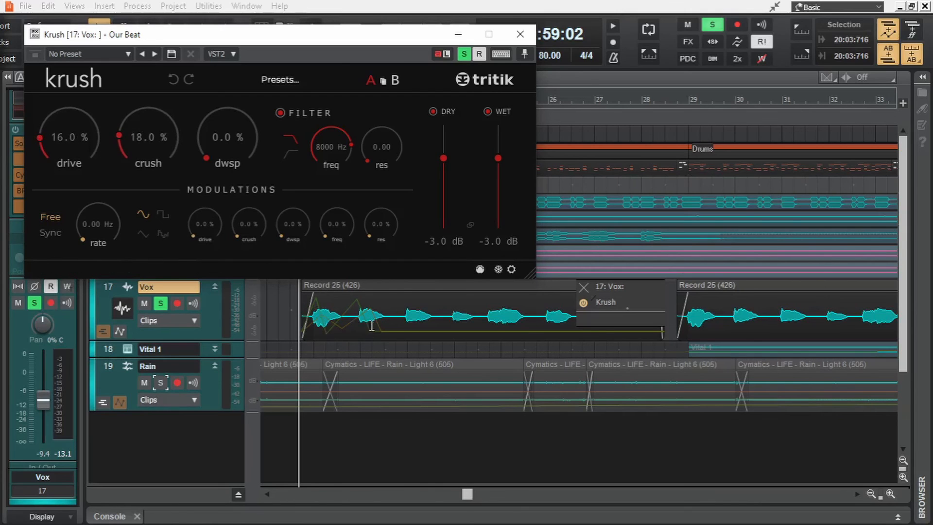
key("space")
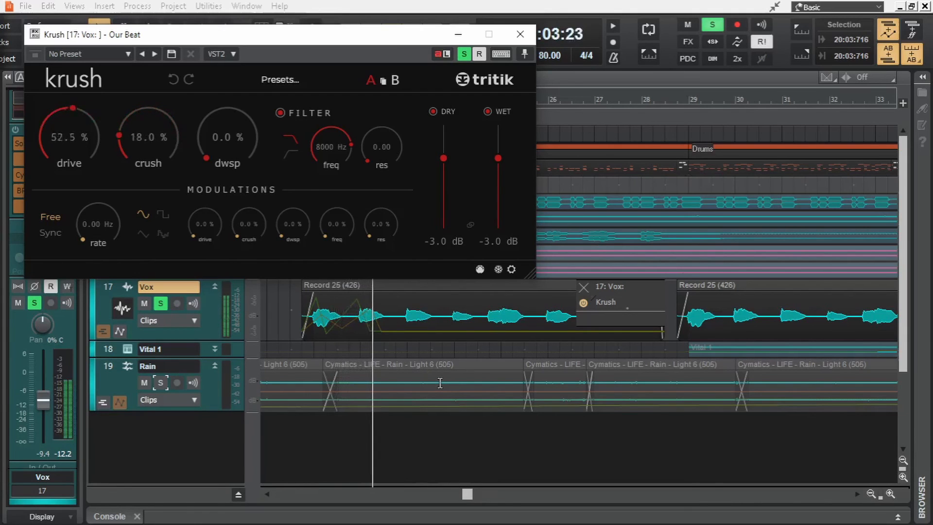
key("space")
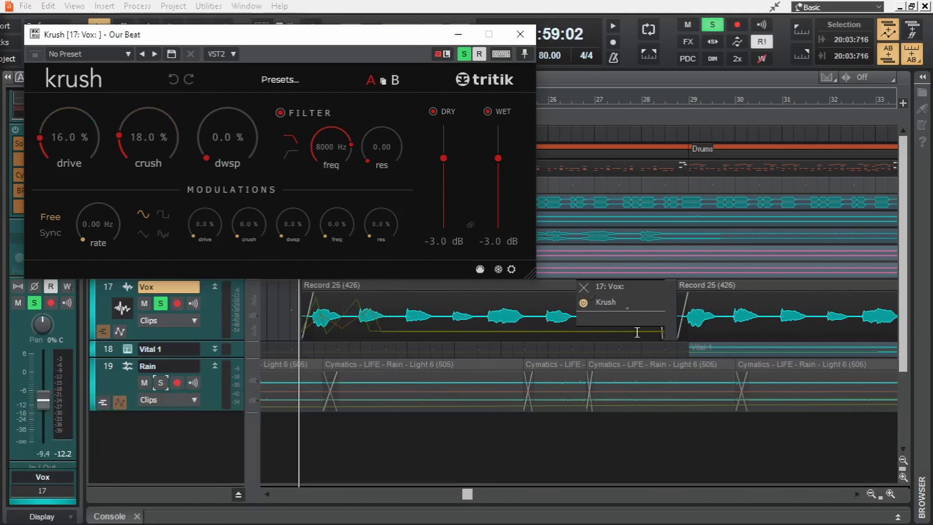
- Delete Krush from the first Vox clip's effects and close the clip effects list
right_click(611, 305)
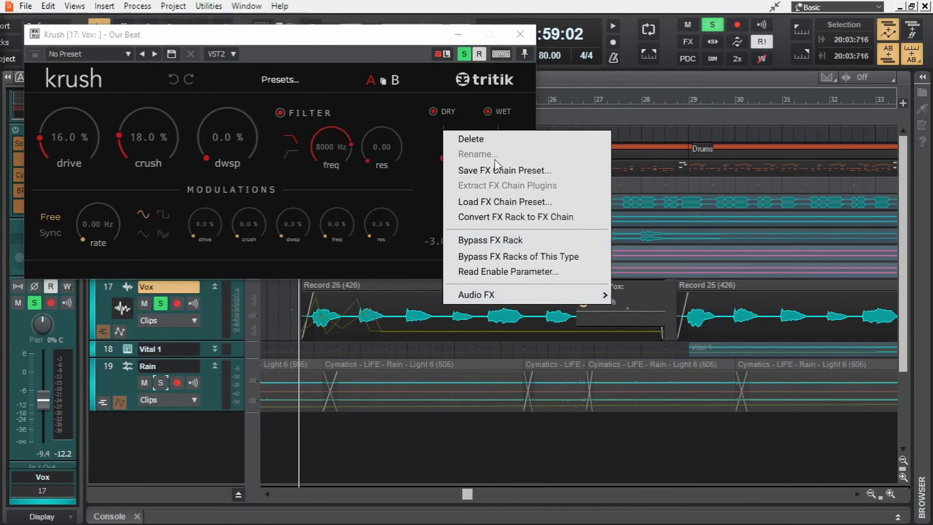
left_click(494, 141)
left_click(583, 288)
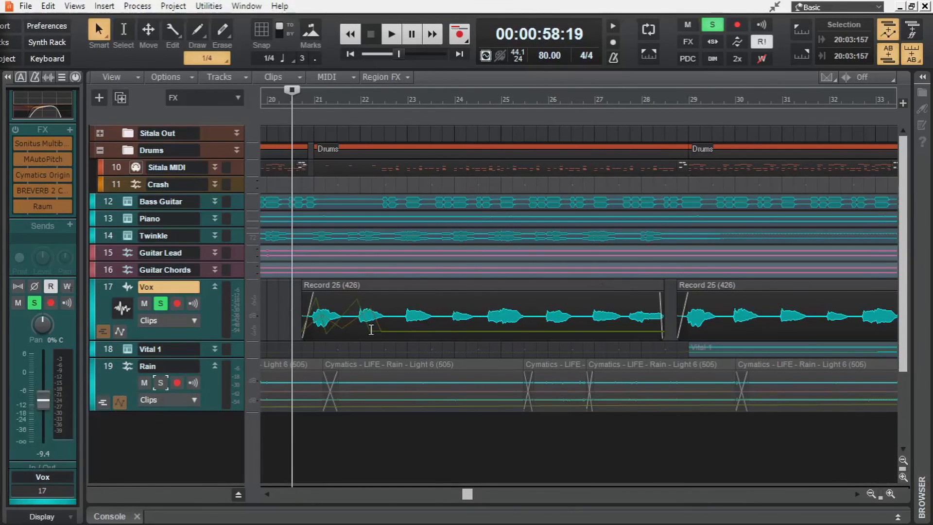
- Check which clip automation parameters Vox offers with Krush removed
right_click(194, 321)
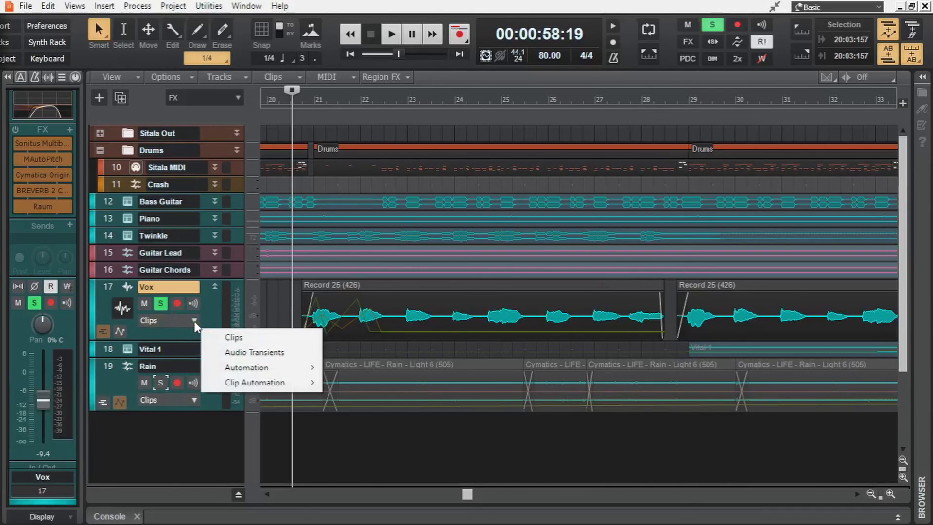
mouse_move(262, 386)
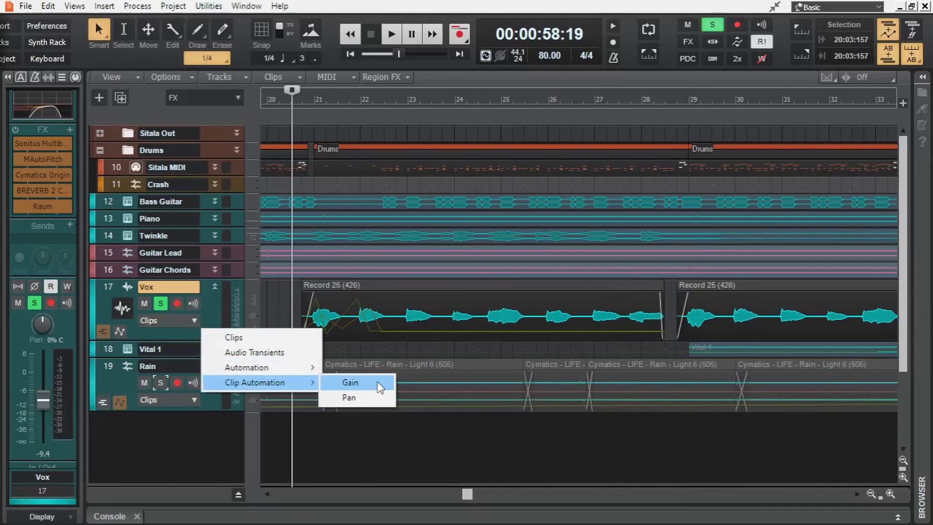
left_click(303, 438)
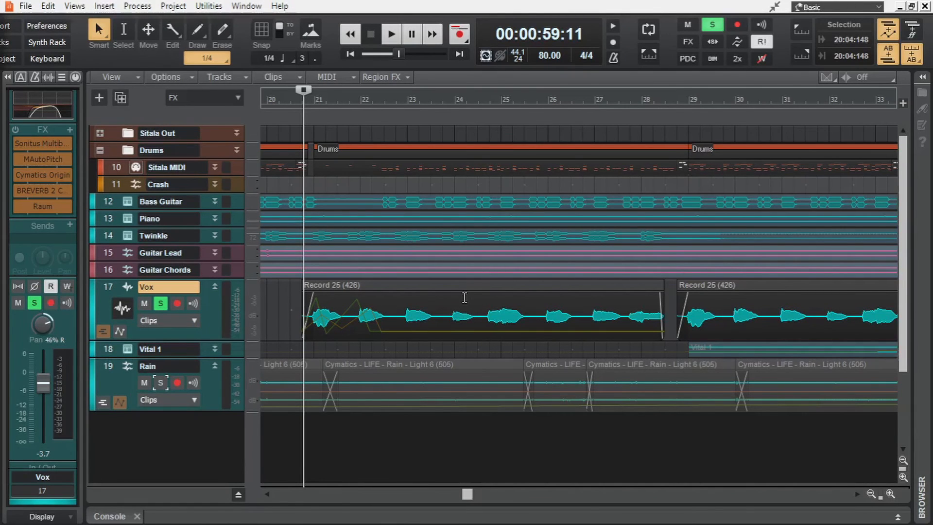
- Lower the clip gain of the first Vox clip evenly across its whole length
left_click_drag(464, 297, 496, 287)
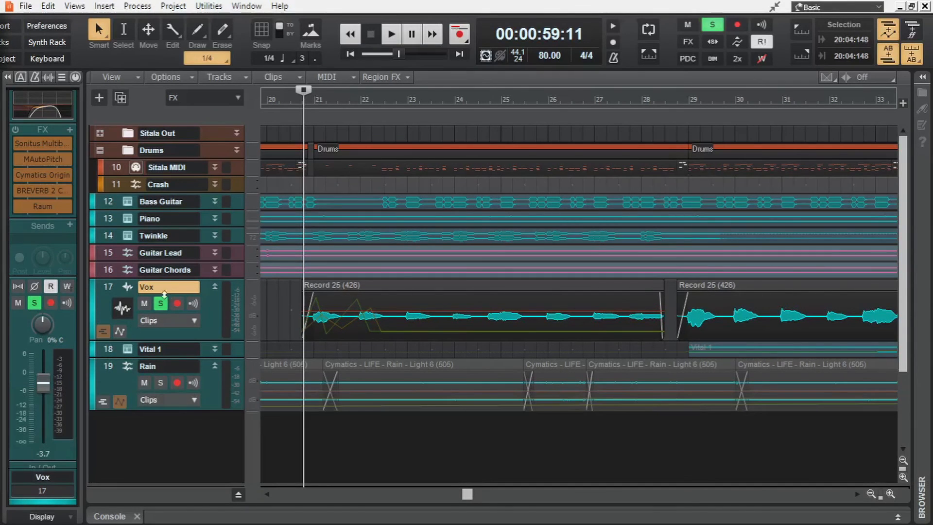
- Take the Vox track out of solo and switch on its FX rack
left_click(161, 303)
left_click(14, 131)
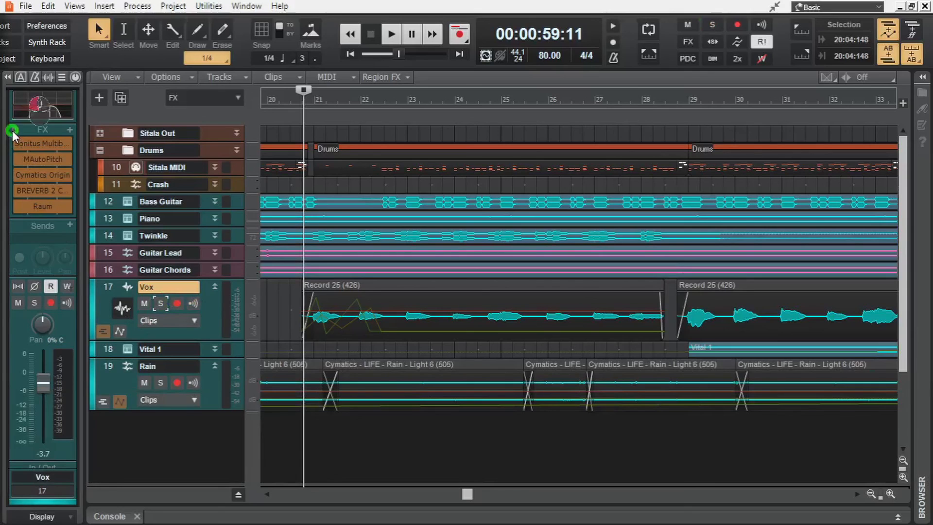
scroll(37, 141, "up", 2)
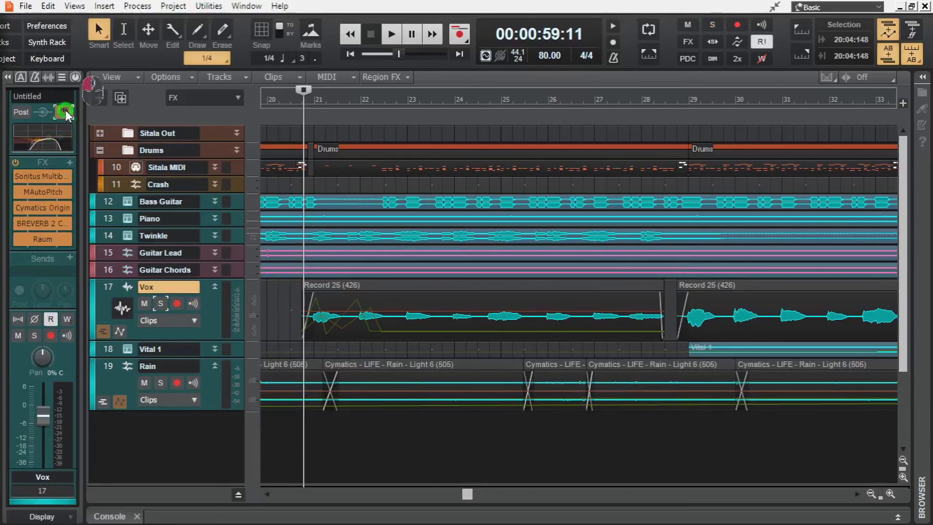
- Switch on the Vox track's ProChannel and bring up the project's list of tempo changes
left_click(64, 112)
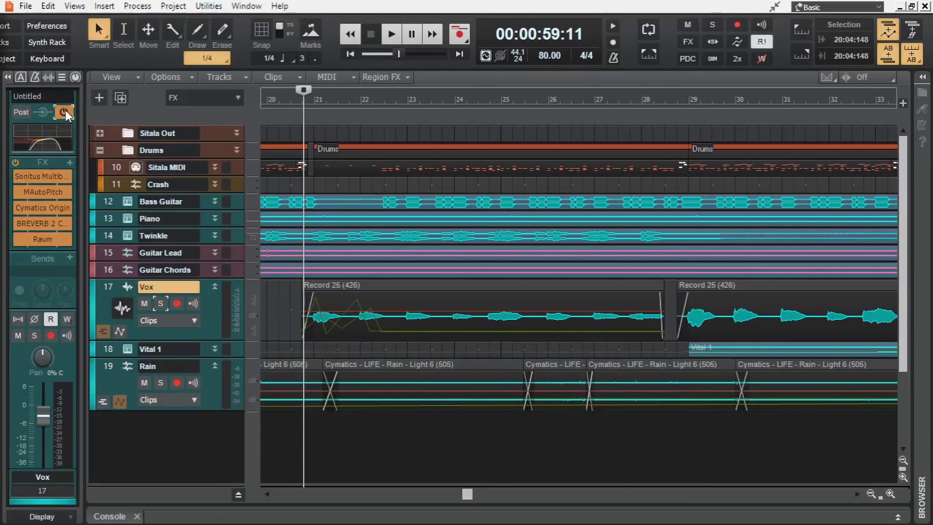
left_click(36, 78)
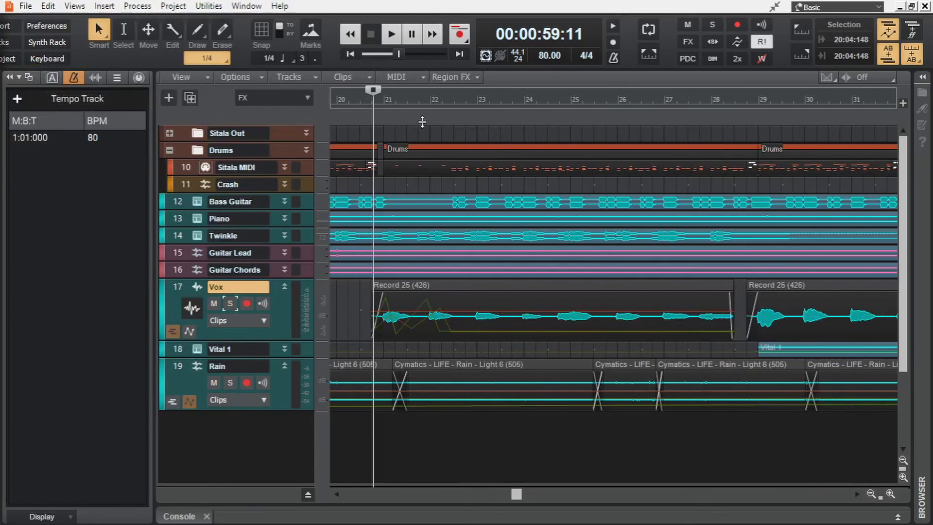
- Reveal the Tempo Track above the tracks, keep the arranger and video strips hidden, and enlarge the tempo lane
left_click_drag(415, 124, 414, 133)
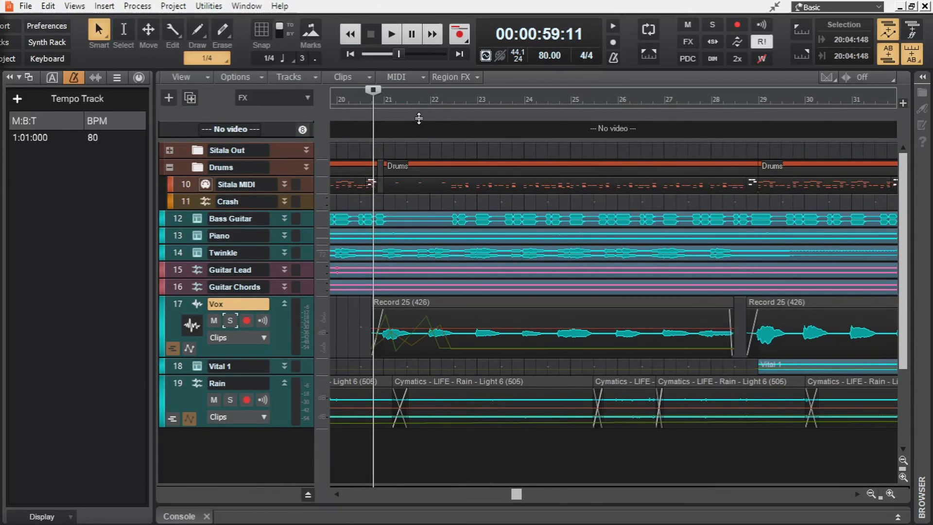
mouse_move(419, 120)
left_mouse_down()
mouse_move(420, 138)
mouse_move(421, 121)
mouse_move(423, 131)
left_mouse_up()
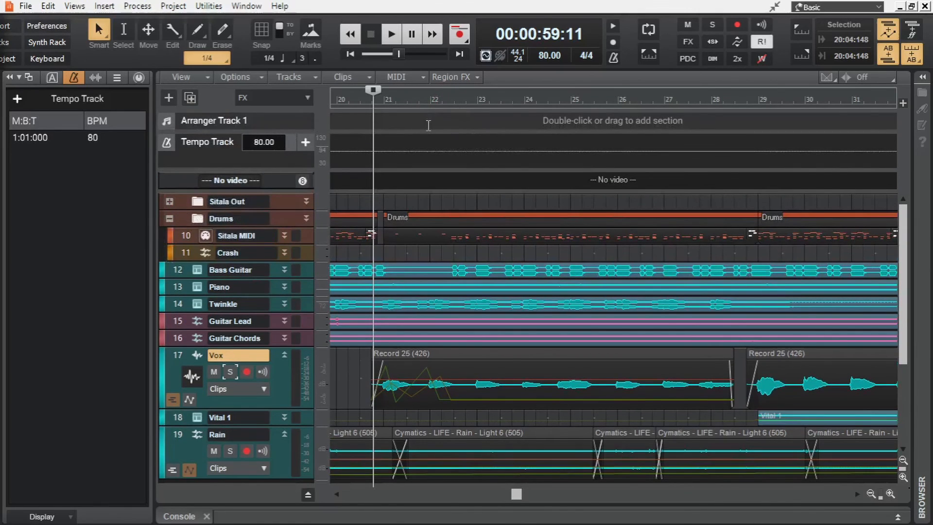
left_click_drag(371, 131, 373, 113)
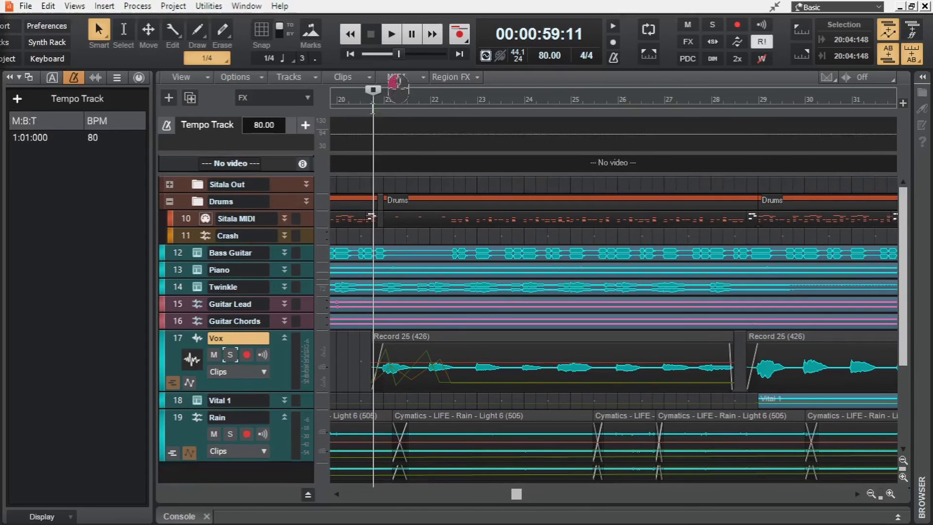
left_click_drag(365, 173, 396, 182)
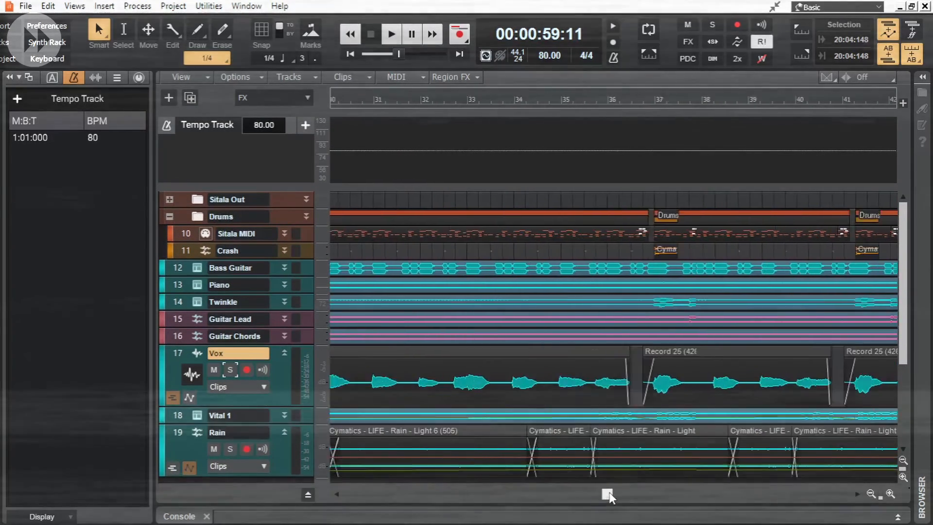
- Add tempo nodes of 80, 130, 69 and 80 BPM between measures 36 and 39, with curved segments around the 130 peak
left_click(440, 150)
left_click(533, 150)
left_click_drag(472, 150, 470, 119)
left_click_drag(506, 137, 505, 156)
right_click(488, 139)
left_click(531, 178)
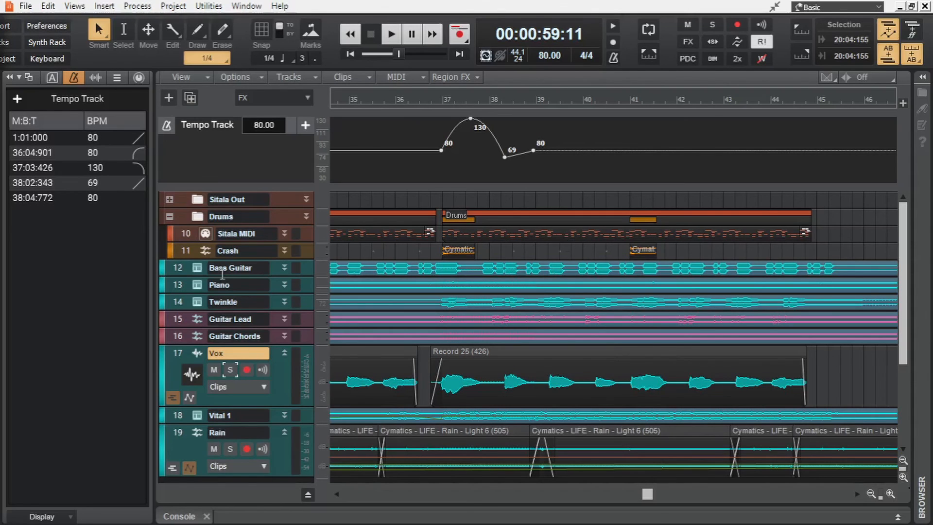
- Expand the Bass Guitar, Piano and Twinkle tracks and solo all three
left_click(178, 268)
left_click(178, 302, "shift")
left_click(284, 302)
left_click(247, 318, "ctrl")
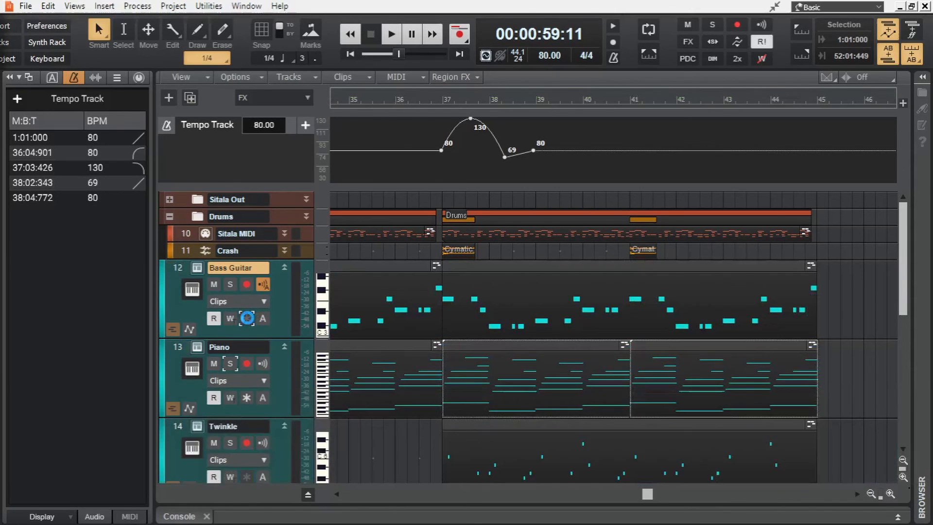
scroll(182, 412, "down", 1)
left_click(182, 412)
left_click(187, 219, "shift")
left_click(232, 273, "ctrl")
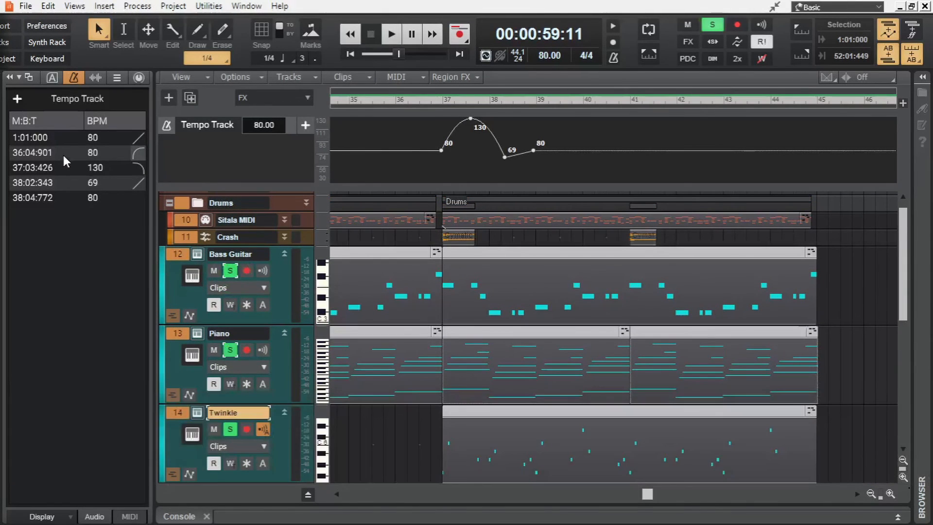
- Play the tempo changes starting from the 36:04:901 entry, stop playback and return to that entry
left_click(62, 152)
key("space")
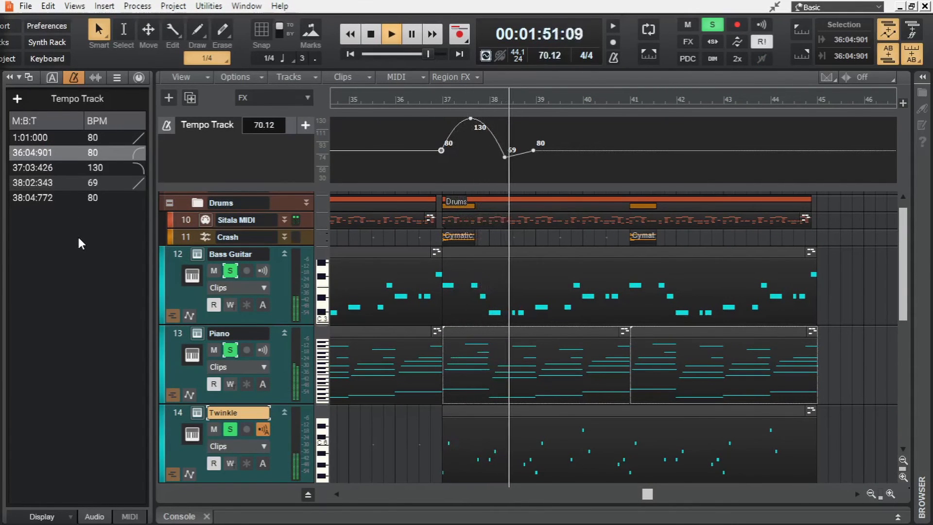
key("space")
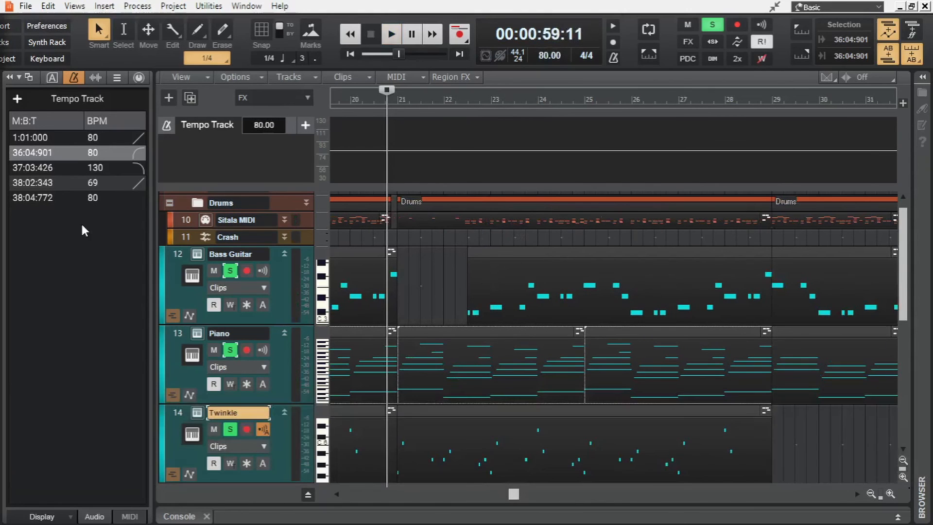
left_click(48, 152)
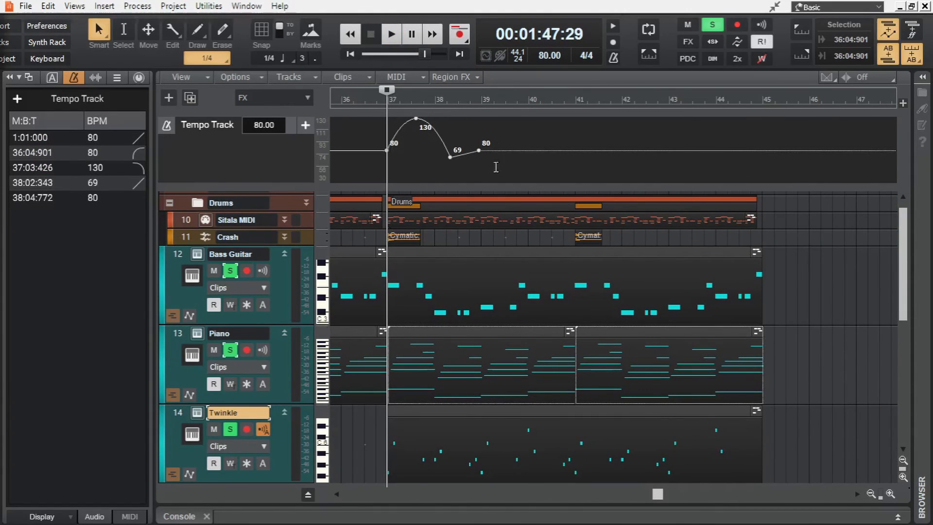
- Show the Rain track's automation lanes near the start of the song
left_click_drag(660, 493, 375, 503)
scroll(514, 351, "down", 5)
left_click(189, 385)
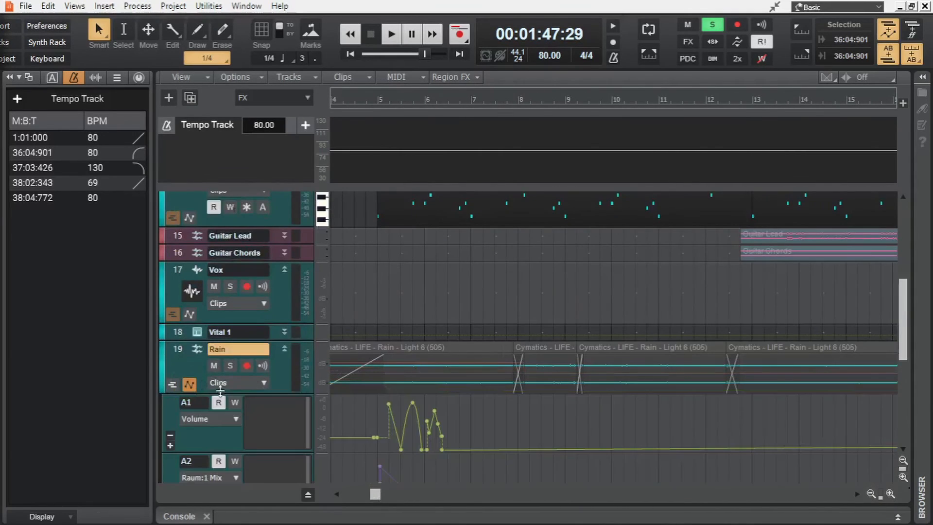
scroll(441, 432, "down", 1)
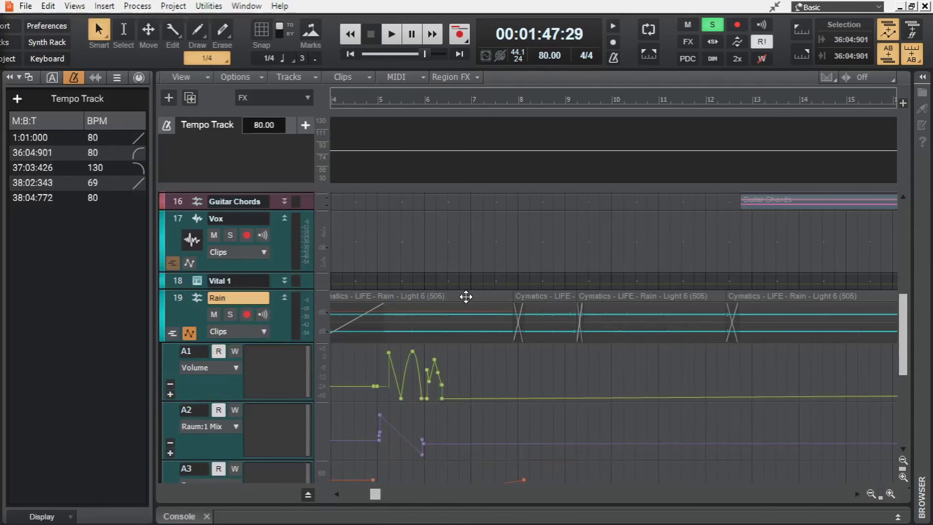
scroll(466, 297, "down", 1)
- Turn on the display of values on envelopes and examine Rain's volume, Raum mix, pan and reverb send nodes
left_click(181, 77)
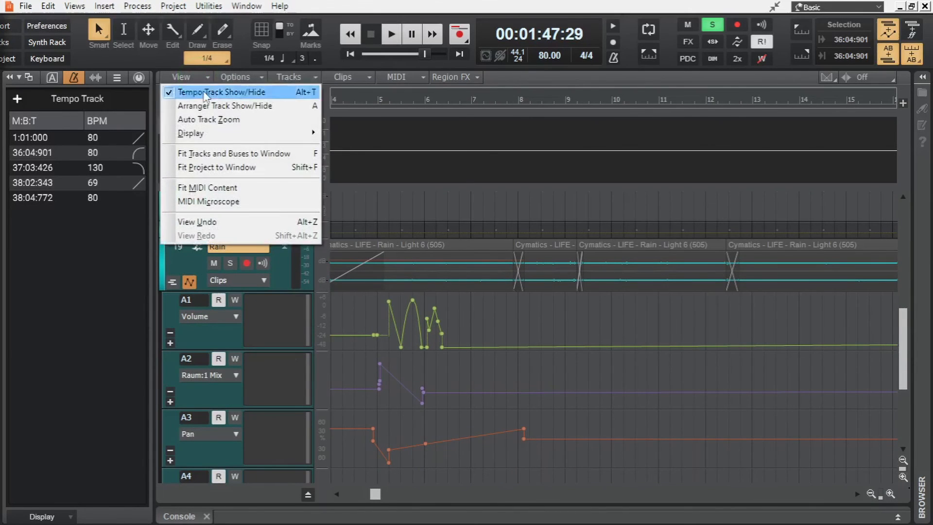
mouse_move(282, 134)
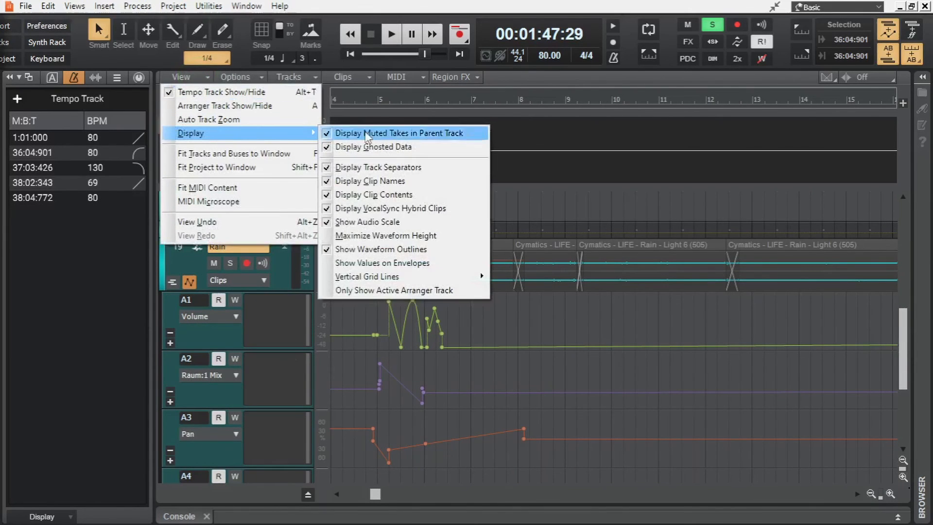
left_click(441, 265)
scroll(399, 378, "up", 3)
left_click_drag(375, 496, 381, 499)
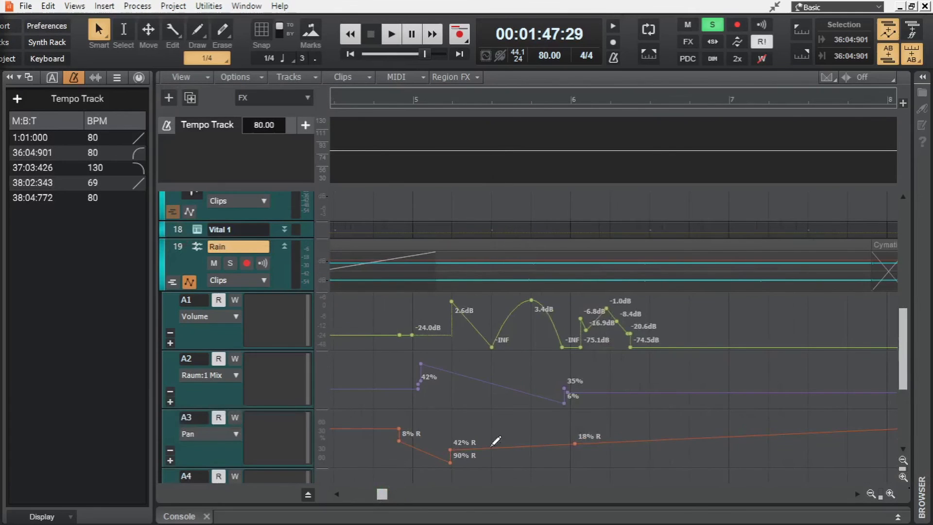
scroll(550, 414, "down", 1)
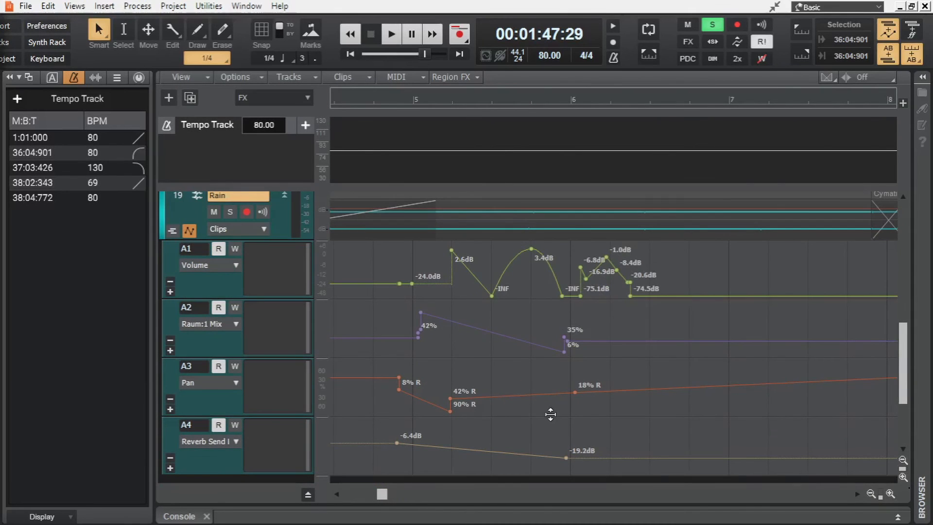